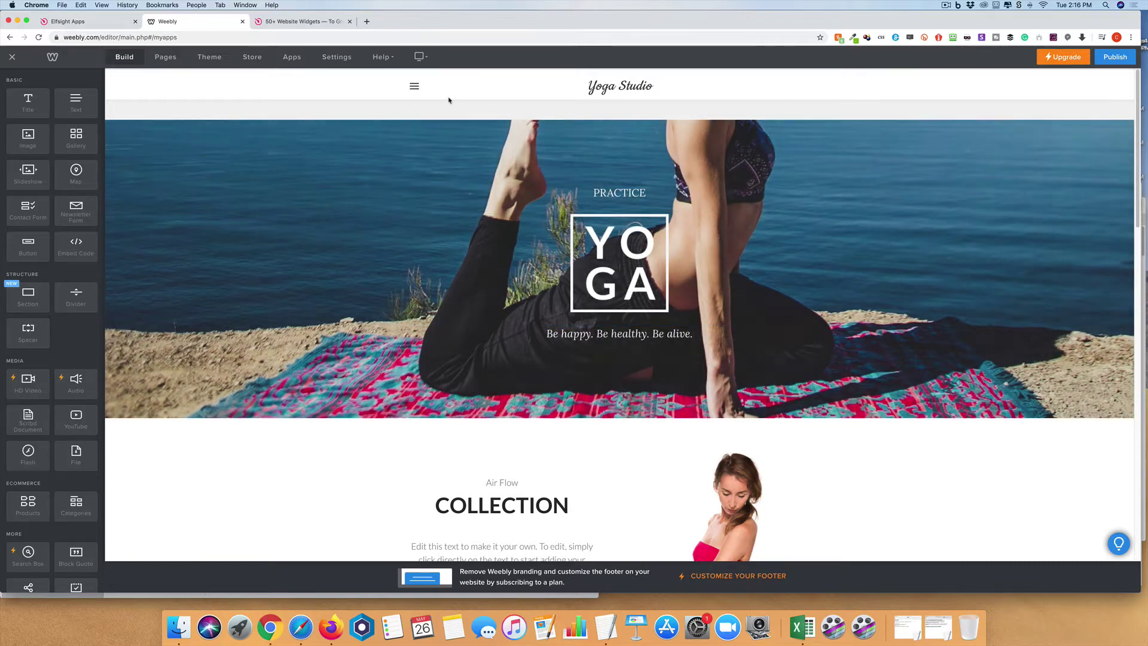
# Switch to the Elfsight website and open the Event Calendar page from its list of widgets
pyautogui.click(307, 22)
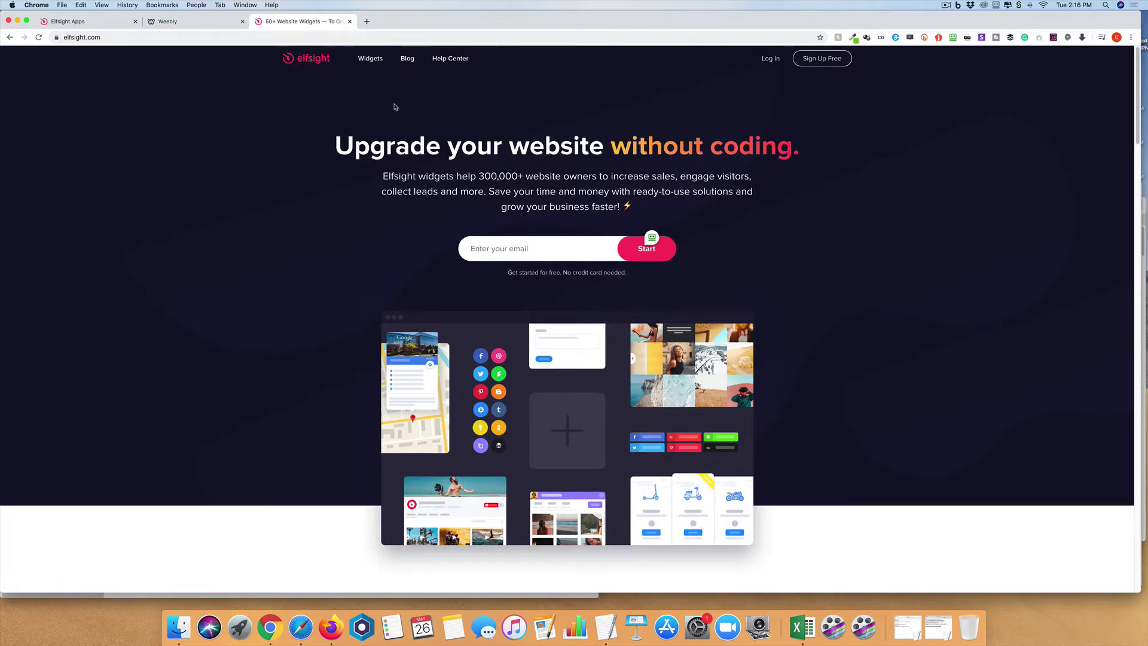
pyautogui.scroll(-3, 470, 136)
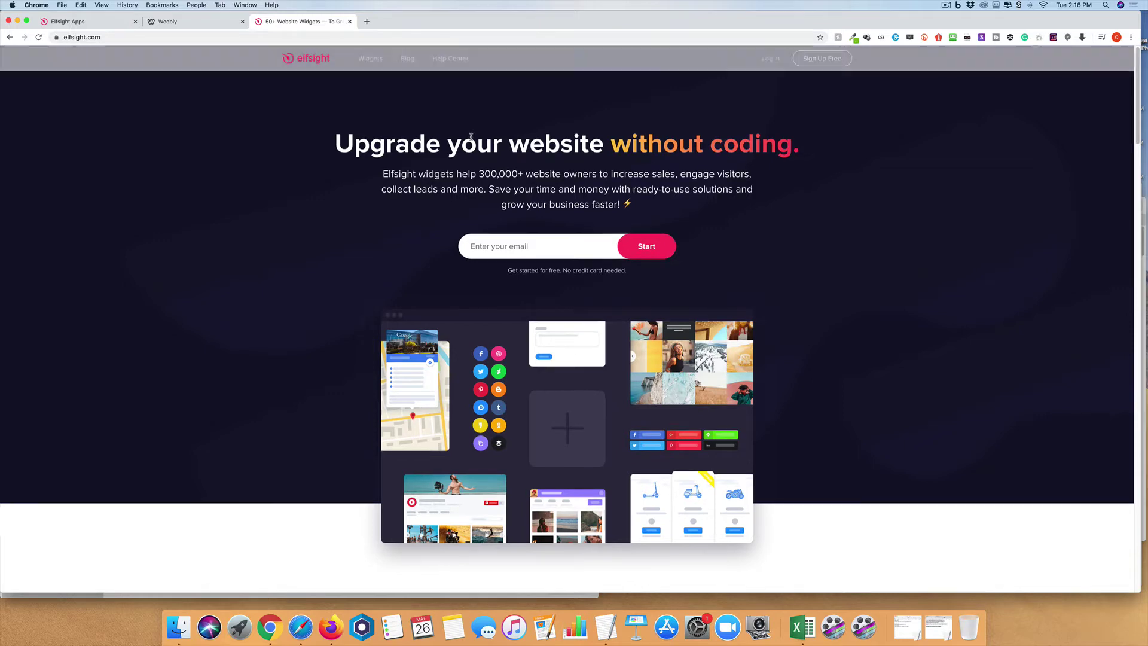
pyautogui.scroll(5, 471, 137)
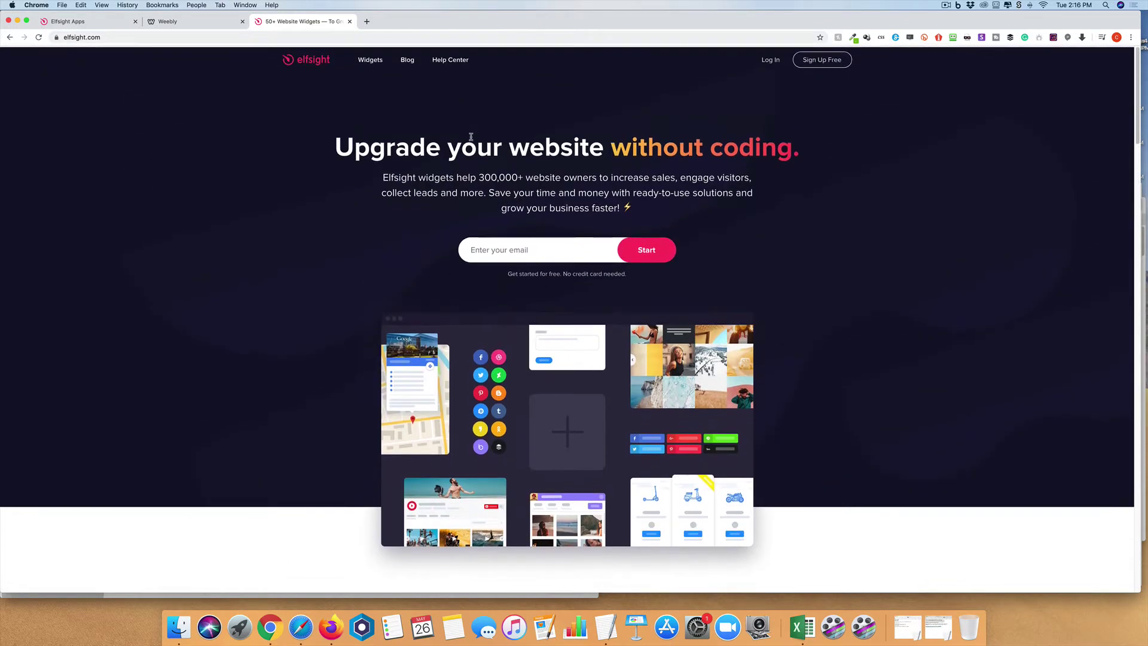
pyautogui.moveTo(364, 60)
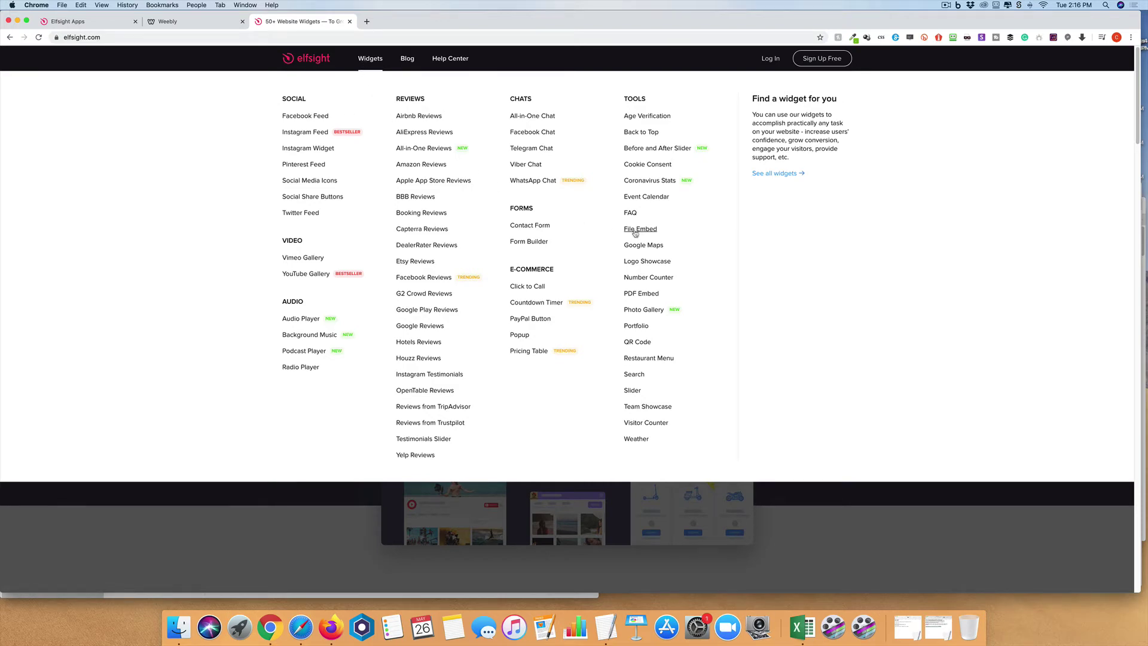
pyautogui.click(651, 197)
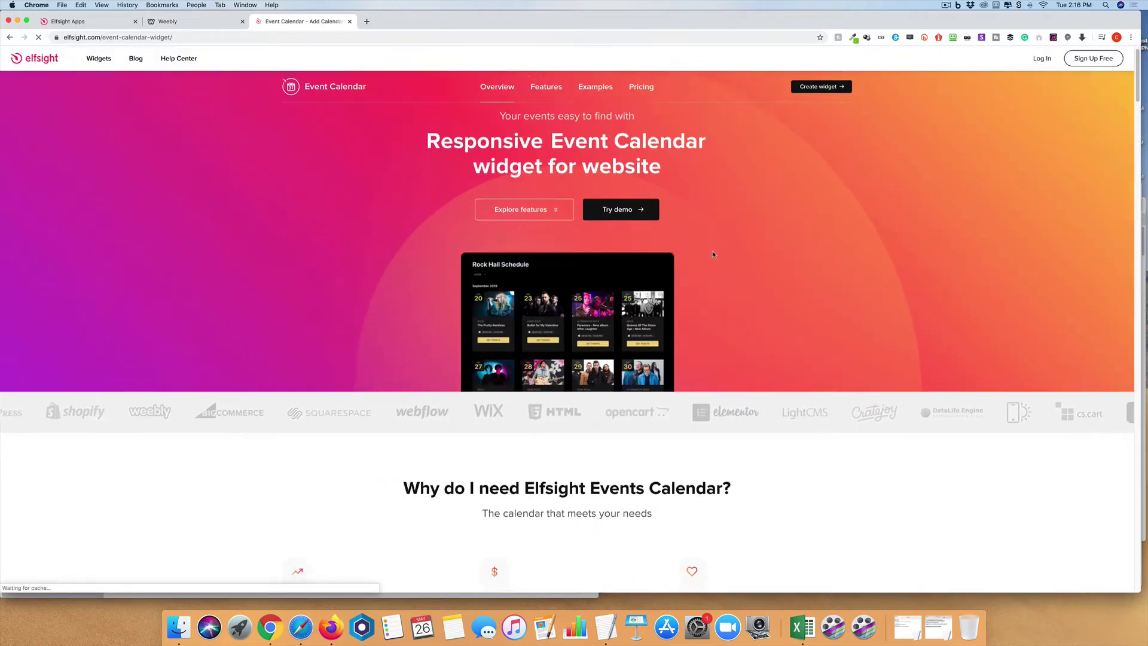
# Look through the Event Calendar overview page for its event features, layout types and style options
pyautogui.scroll(-10, 713, 254)
pyautogui.scroll(-15, 713, 253)
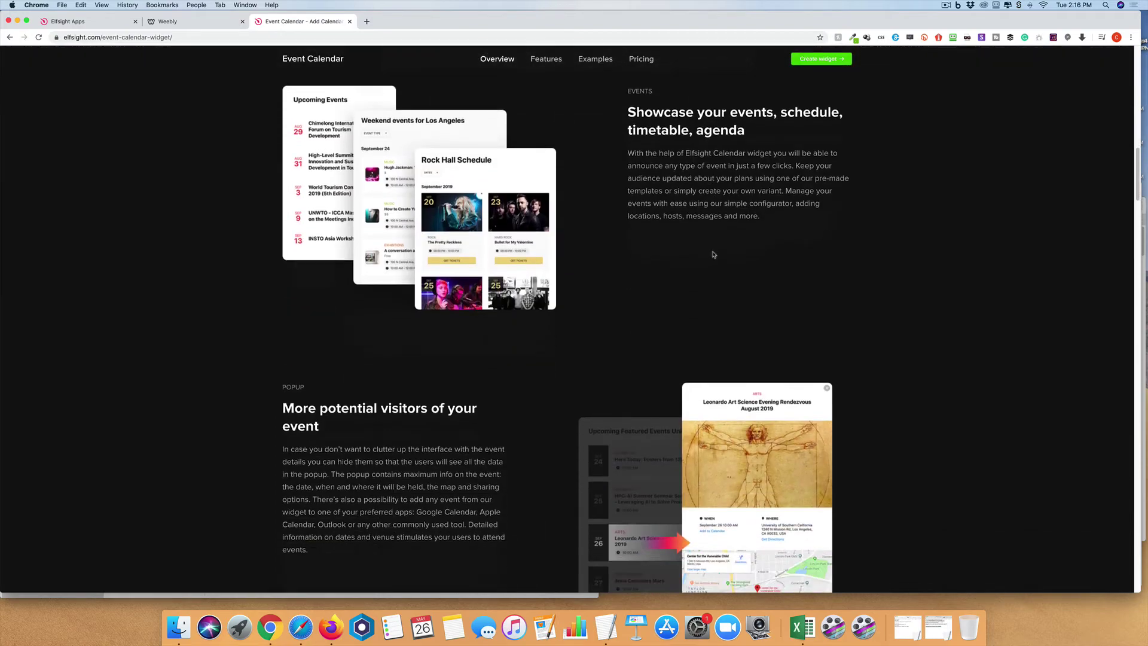
pyautogui.scroll(-15, 712, 254)
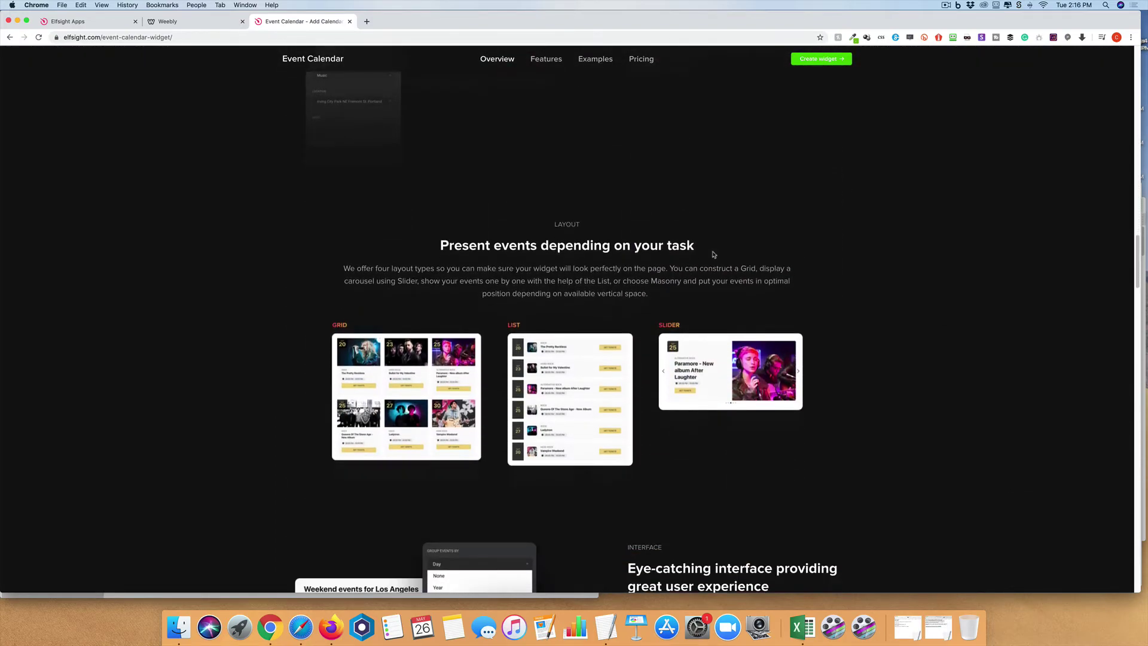
pyautogui.scroll(-2, 713, 254)
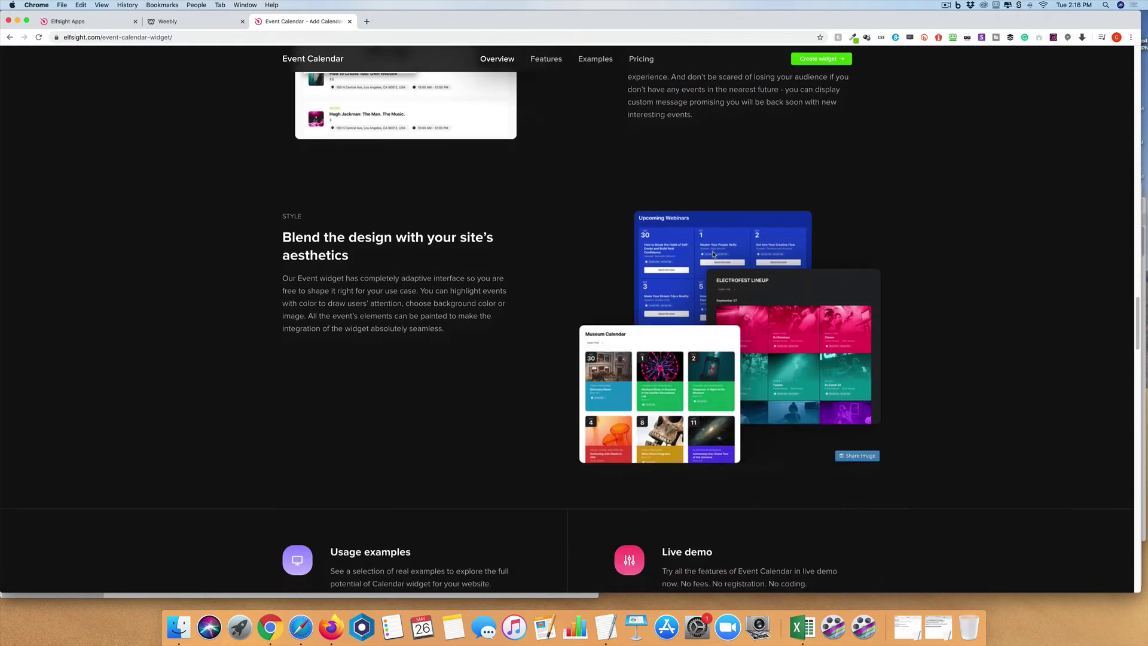
pyautogui.scroll(20, 711, 251)
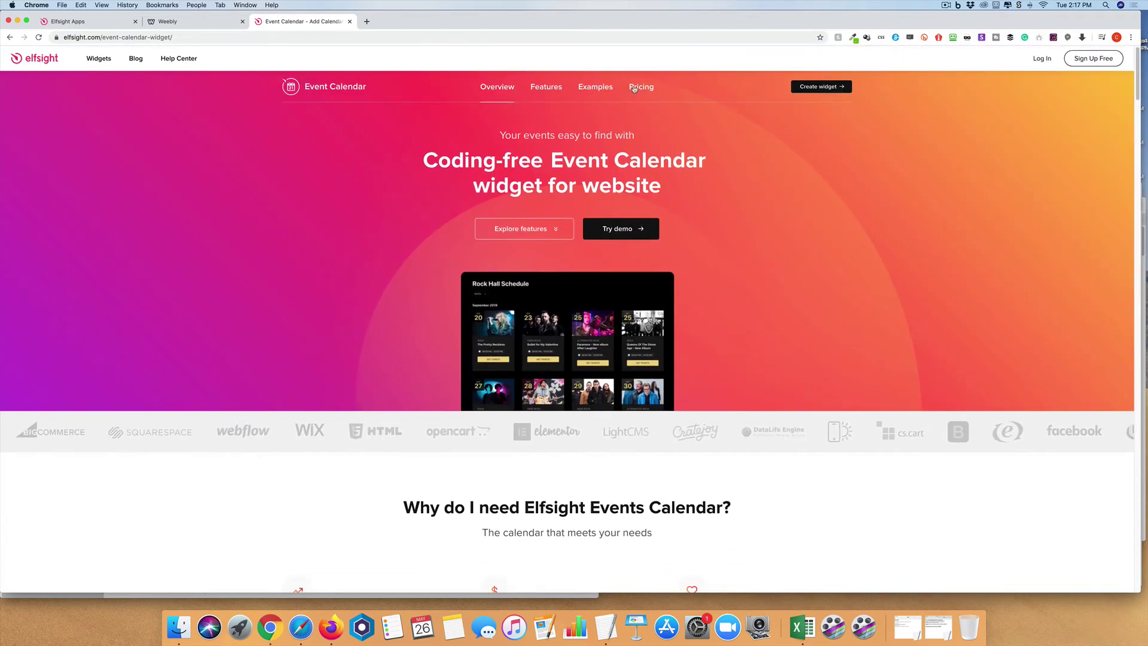
# Review the Event Calendar pricing plans, checking the Weebly site's home page in between
pyautogui.click(640, 88)
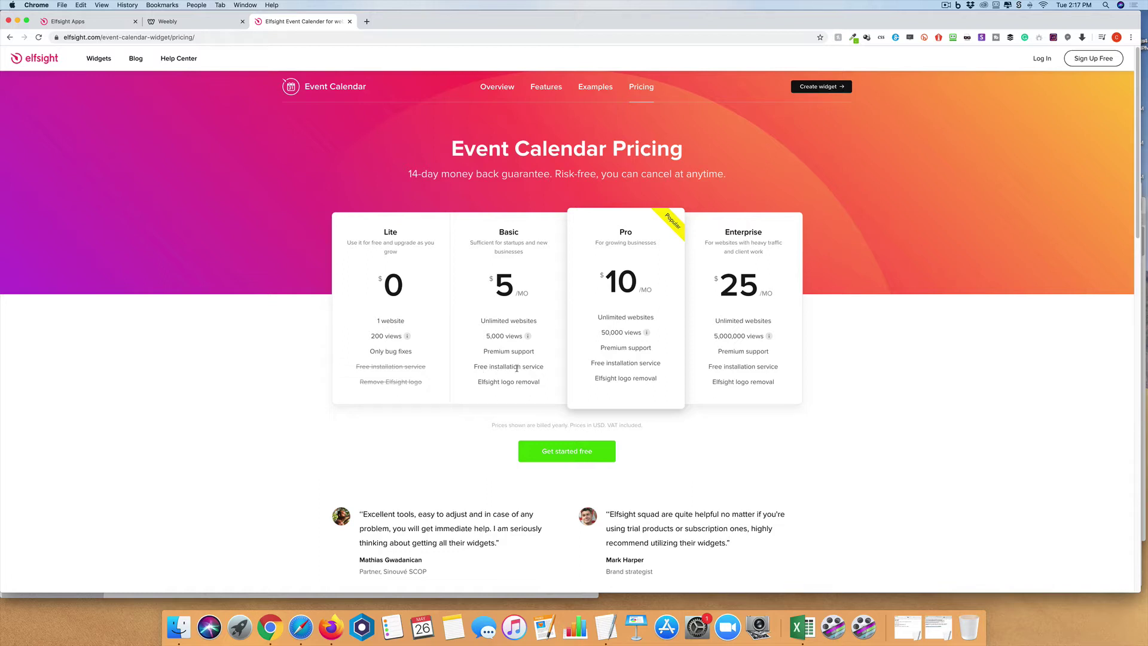
pyautogui.click(190, 21)
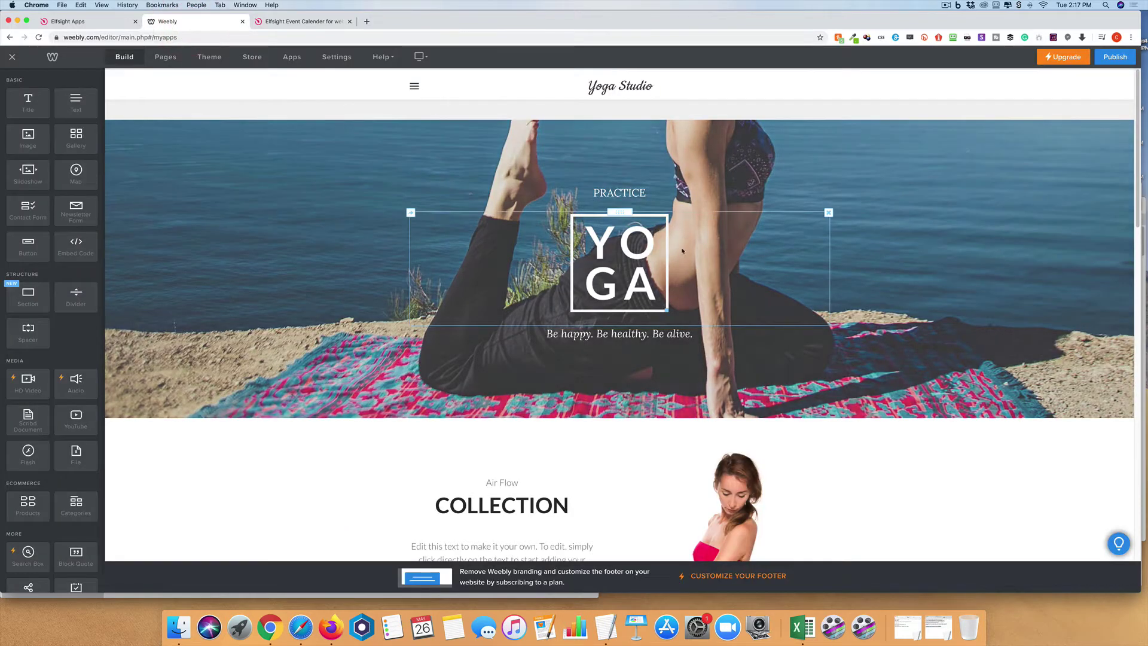
pyautogui.scroll(-10, 741, 215)
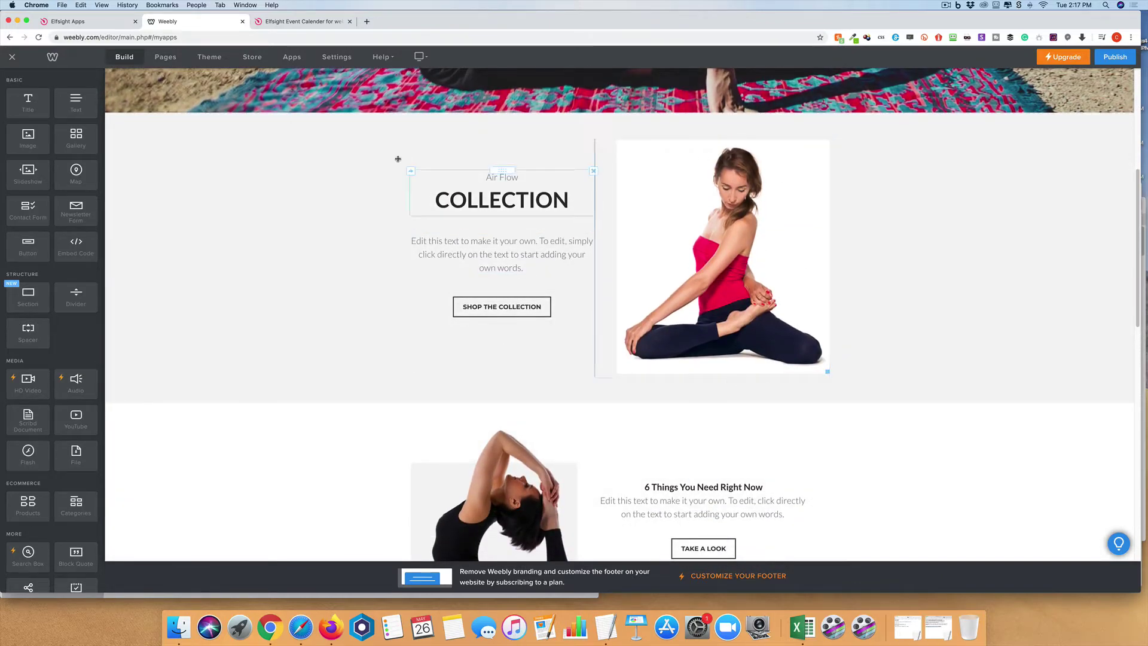
pyautogui.click(313, 23)
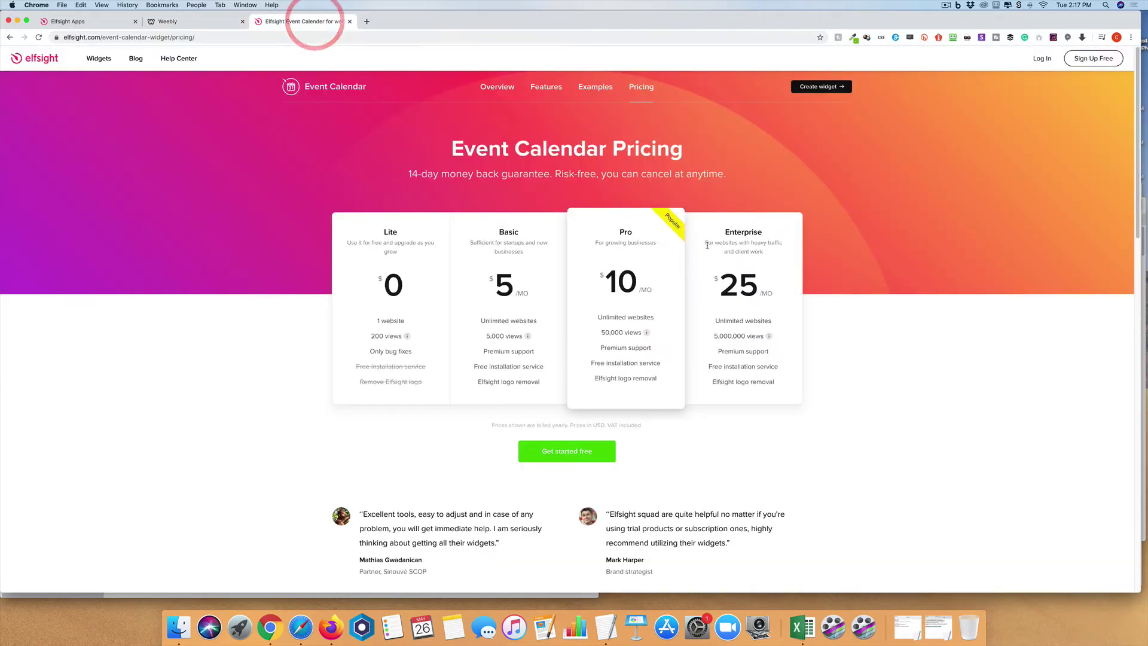
pyautogui.moveTo(648, 334)
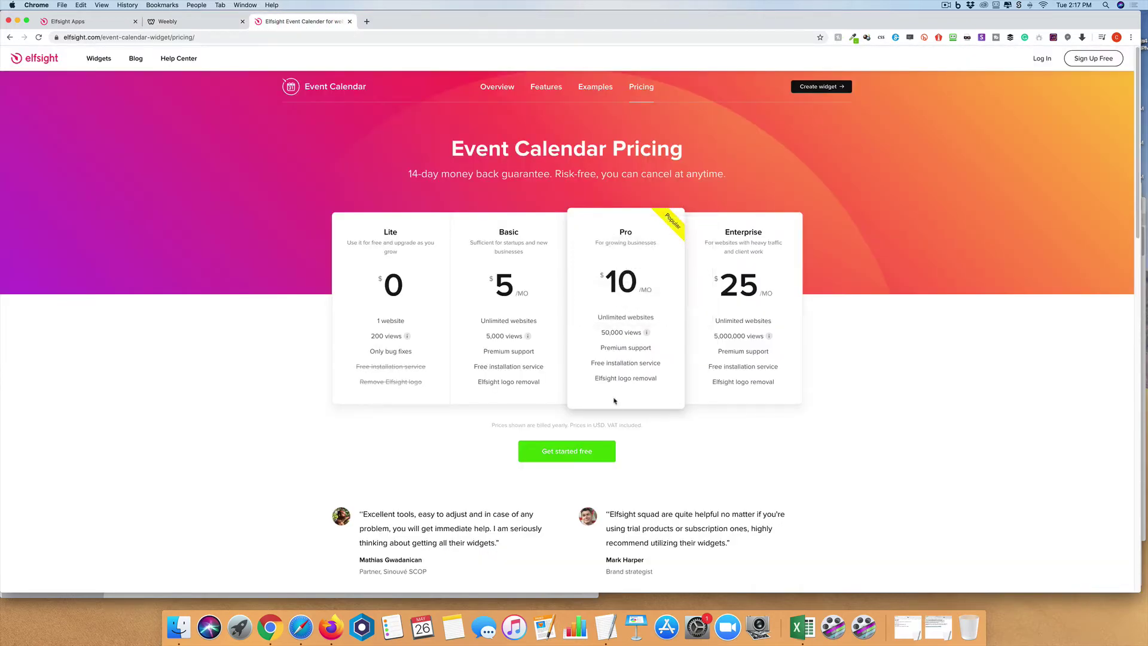
# Switch to the Elfsight Apps panel and start creating an Event Calendar widget
pyautogui.click(81, 22)
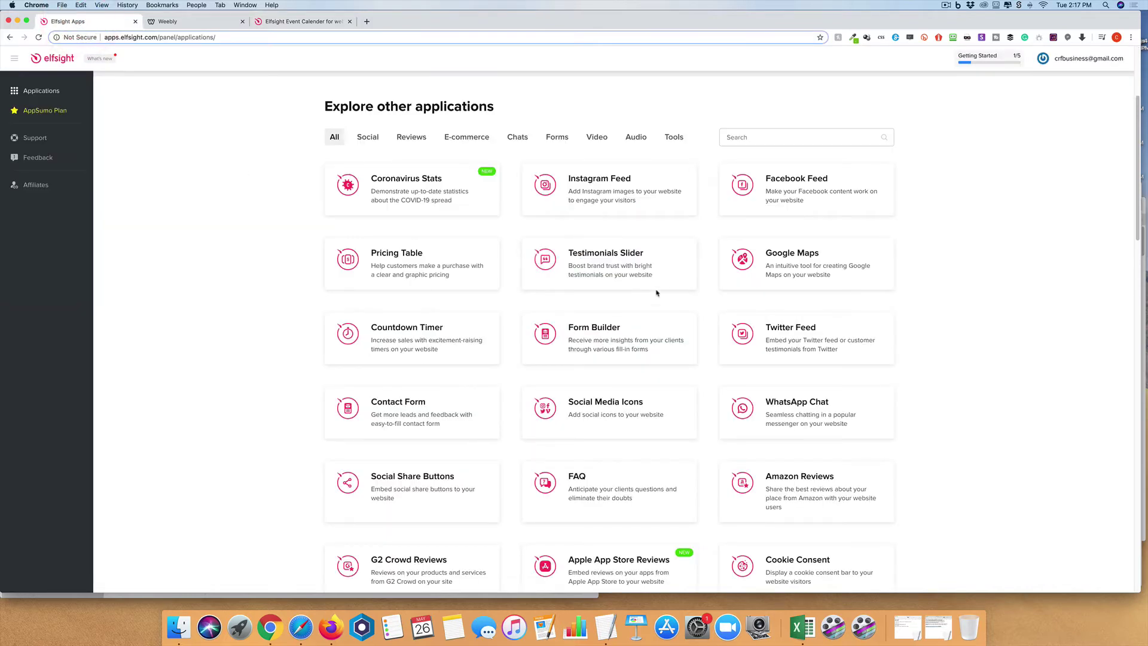
pyautogui.moveTo(680, 284)
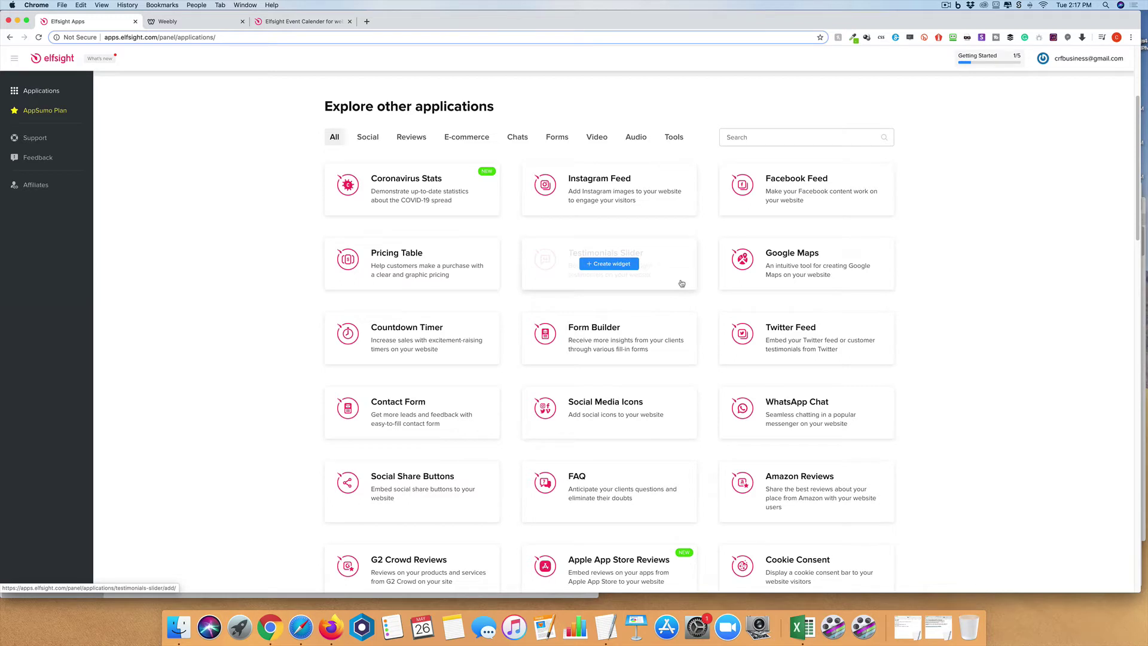
pyautogui.scroll(-3, 725, 386)
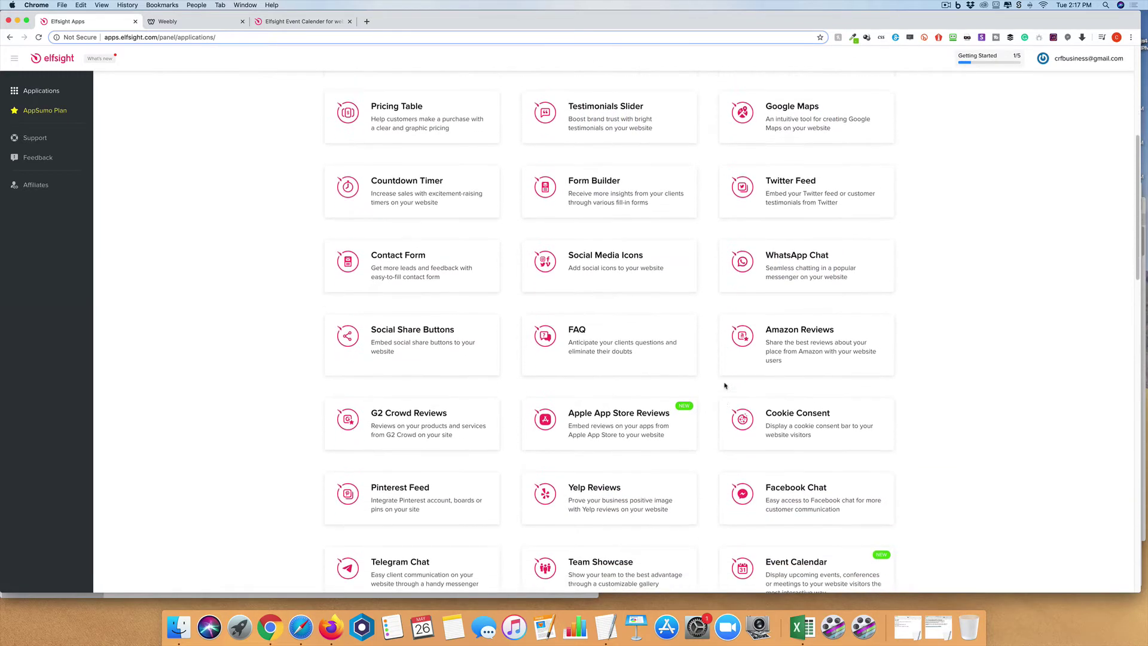
pyautogui.scroll(-2, 725, 386)
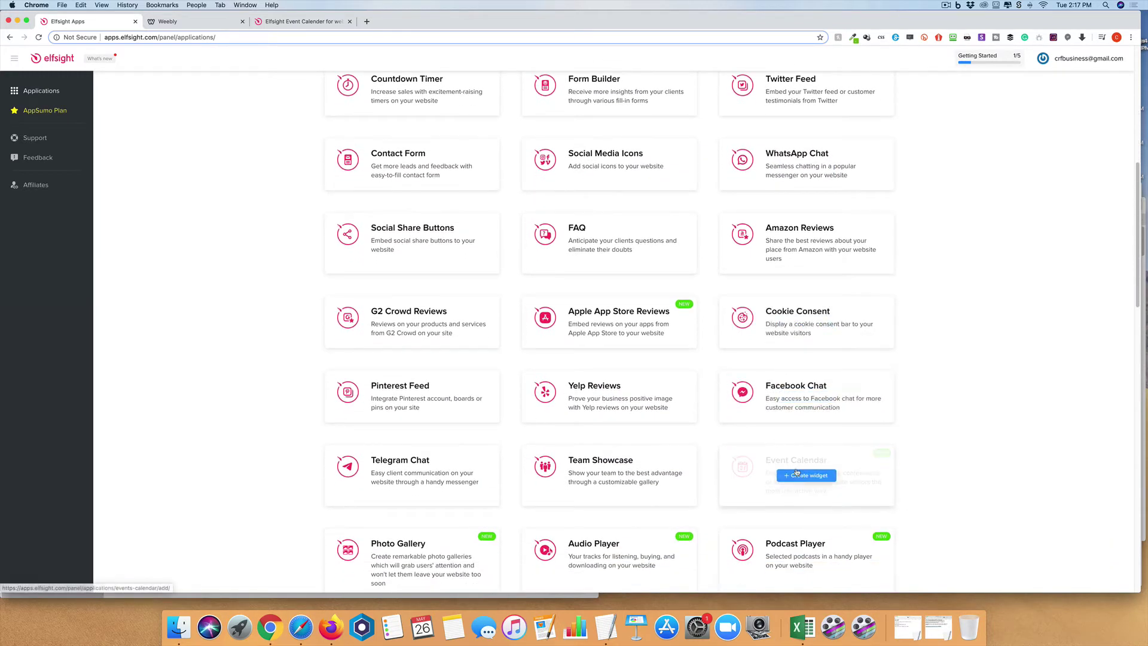
pyautogui.click(797, 473)
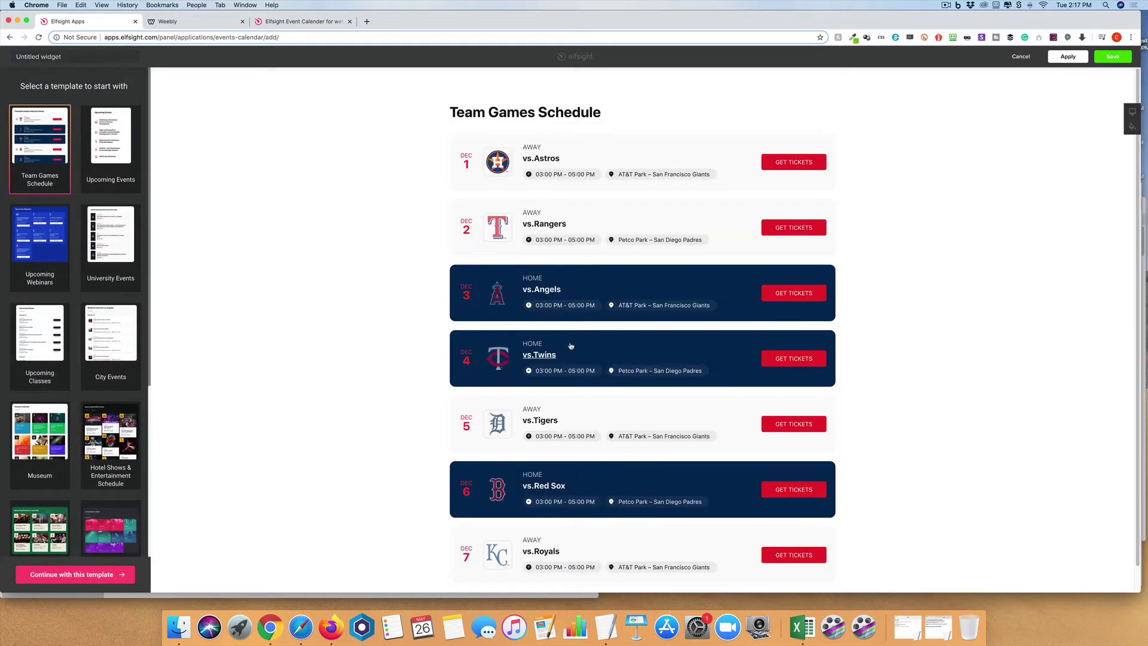
# Preview the Upcoming Events, Upcoming Webinars, University Events and Museum calendar templates
pyautogui.click(93, 144)
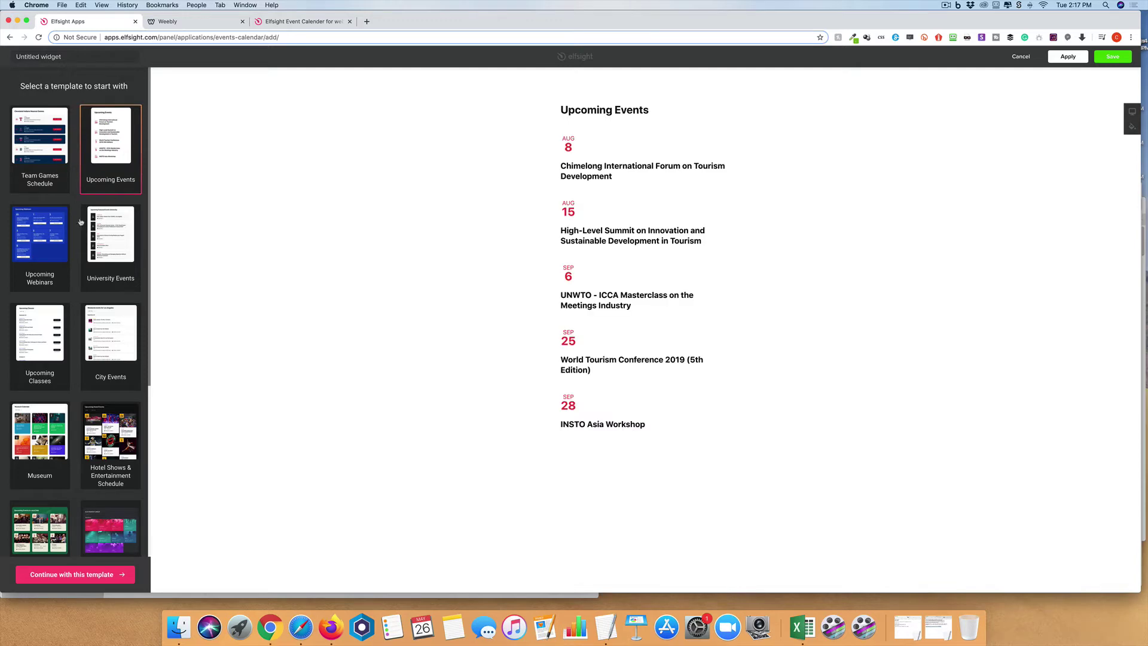
pyautogui.click(43, 240)
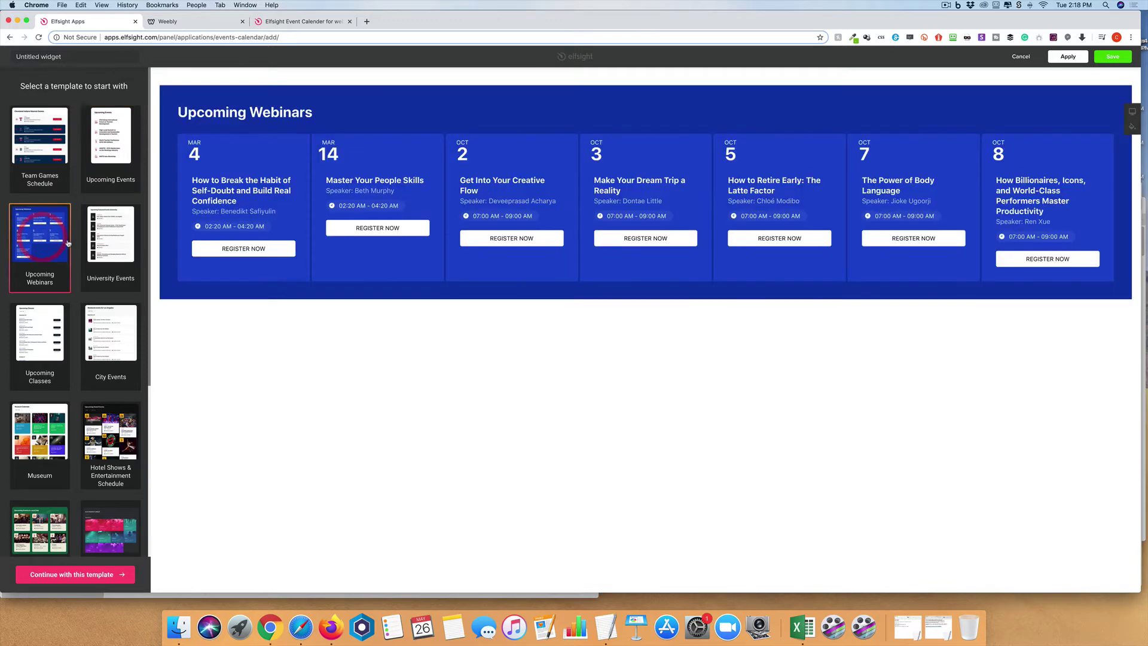
pyautogui.click(108, 251)
pyautogui.scroll(-2, 81, 314)
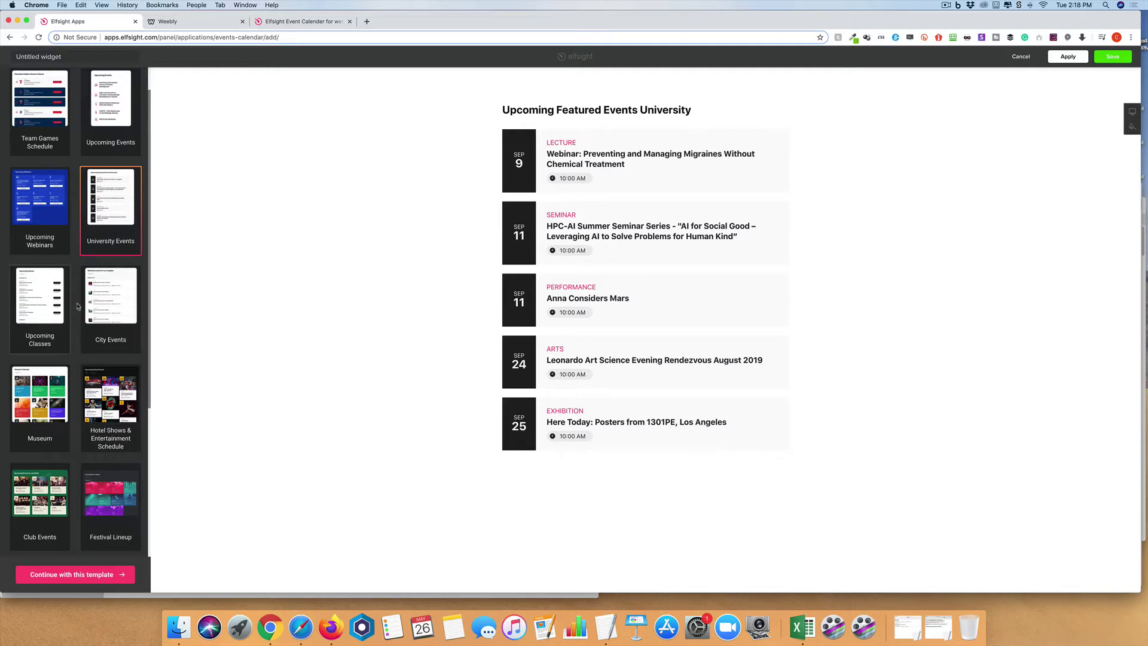
pyautogui.click(49, 394)
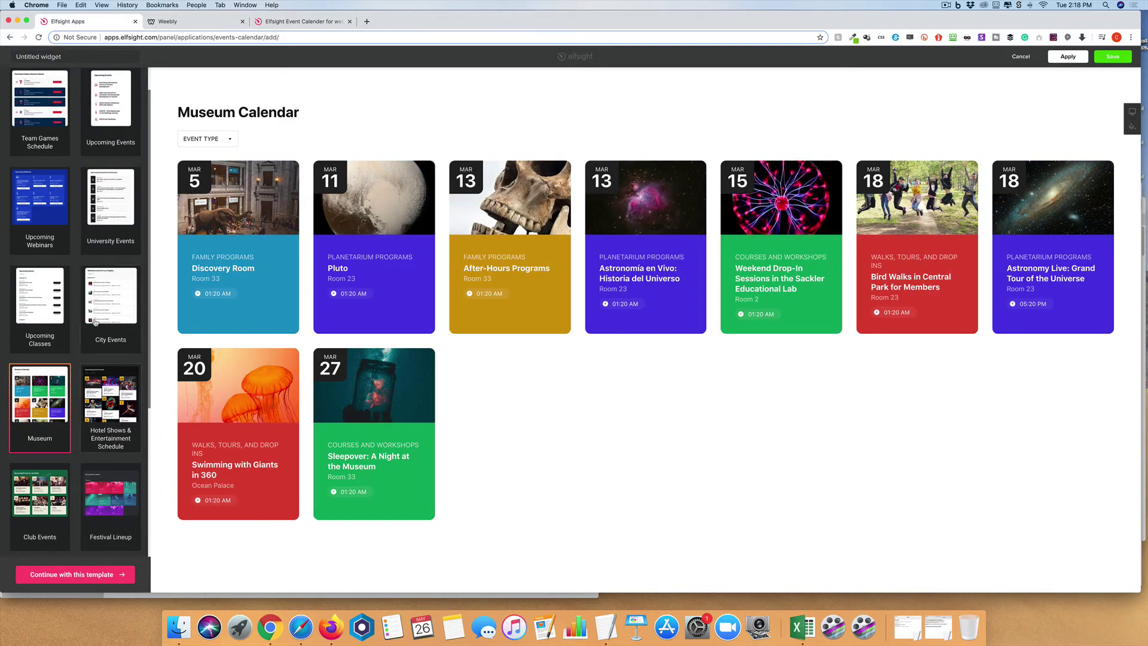
pyautogui.scroll(-3, 95, 308)
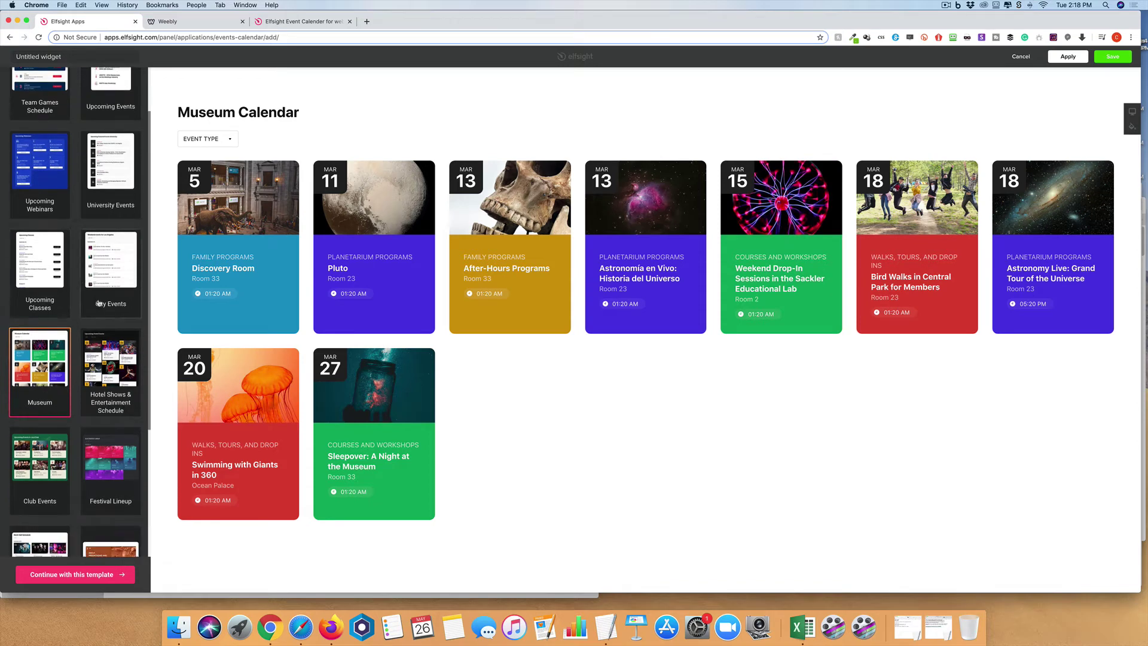
pyautogui.scroll(4, 76, 329)
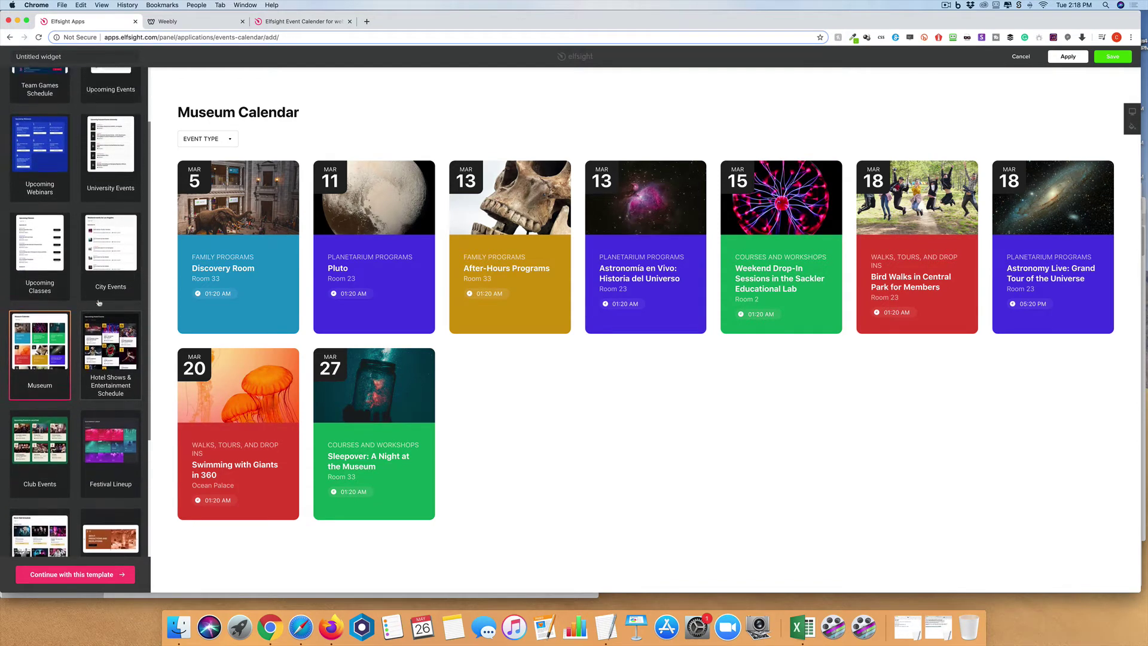
# Choose the Upcoming Classes template and continue to the widget's content settings
pyautogui.click(40, 341)
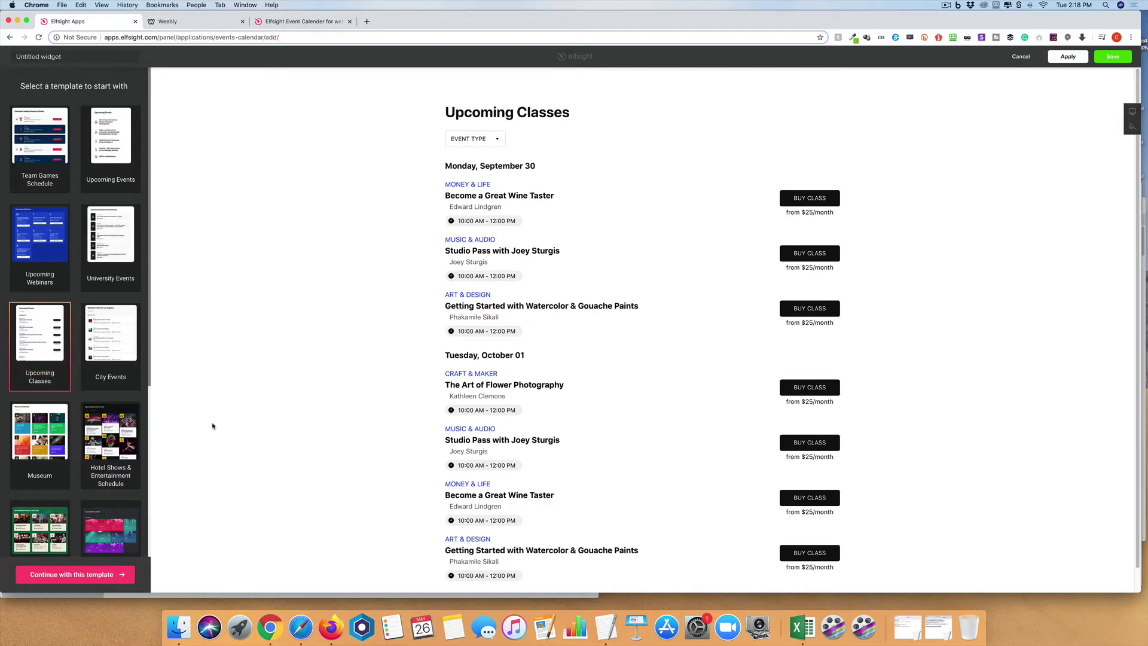
pyautogui.click(98, 575)
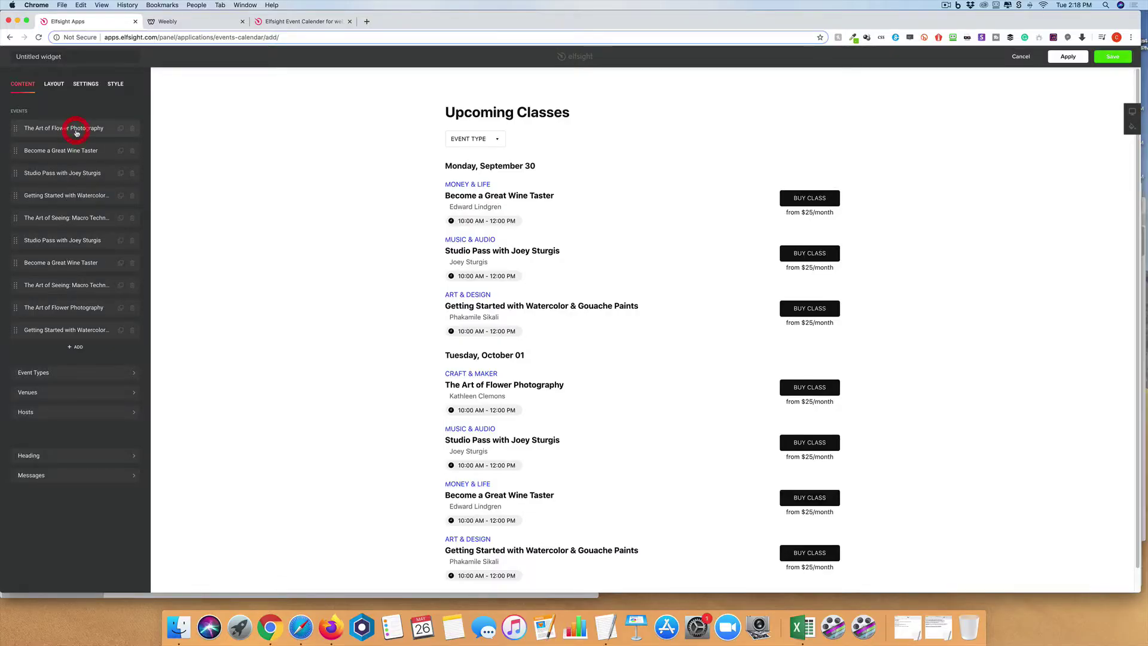
# Examine the first The Art of Flower Photography event's details and start date picker, and return to the event list
pyautogui.click(76, 133)
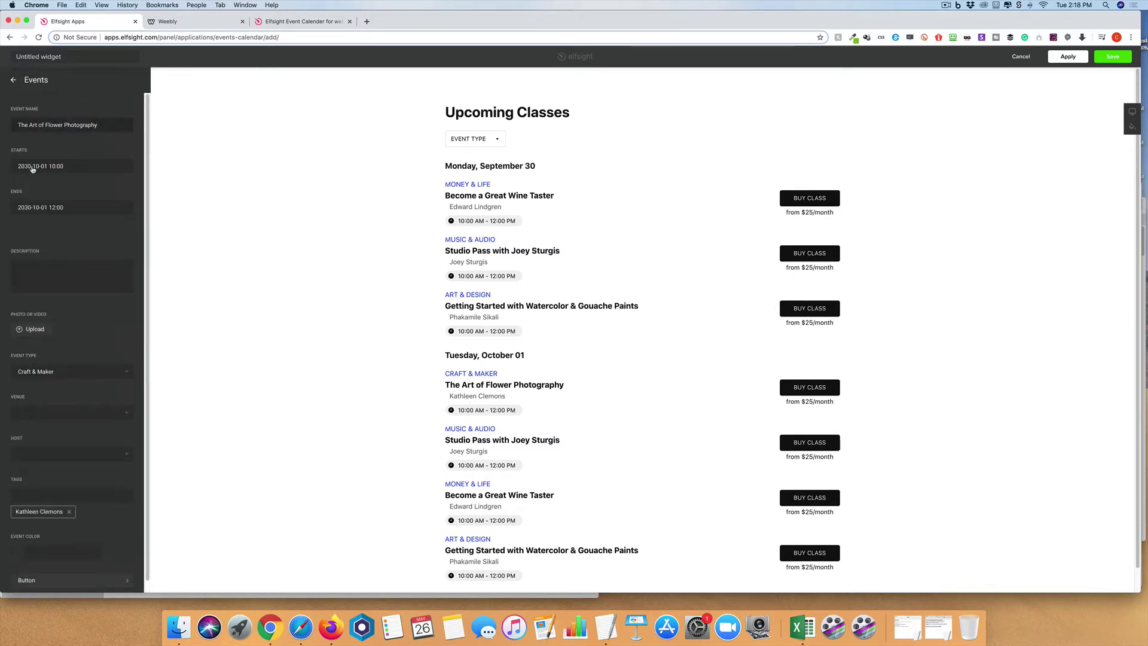
pyautogui.click(59, 168)
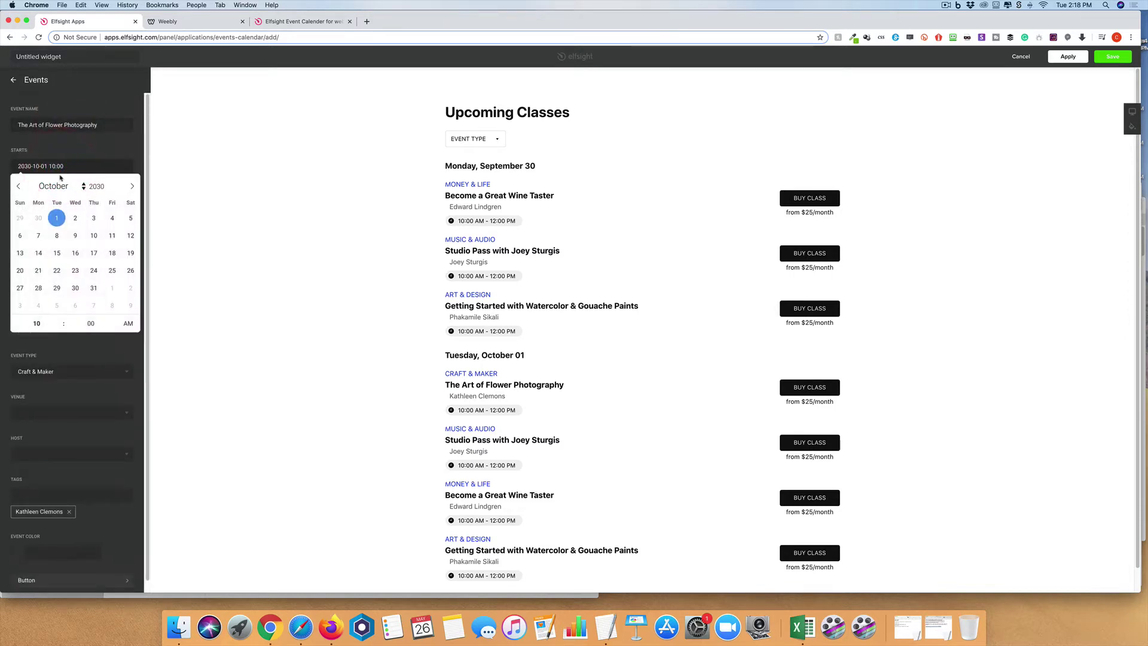
pyautogui.click(111, 144)
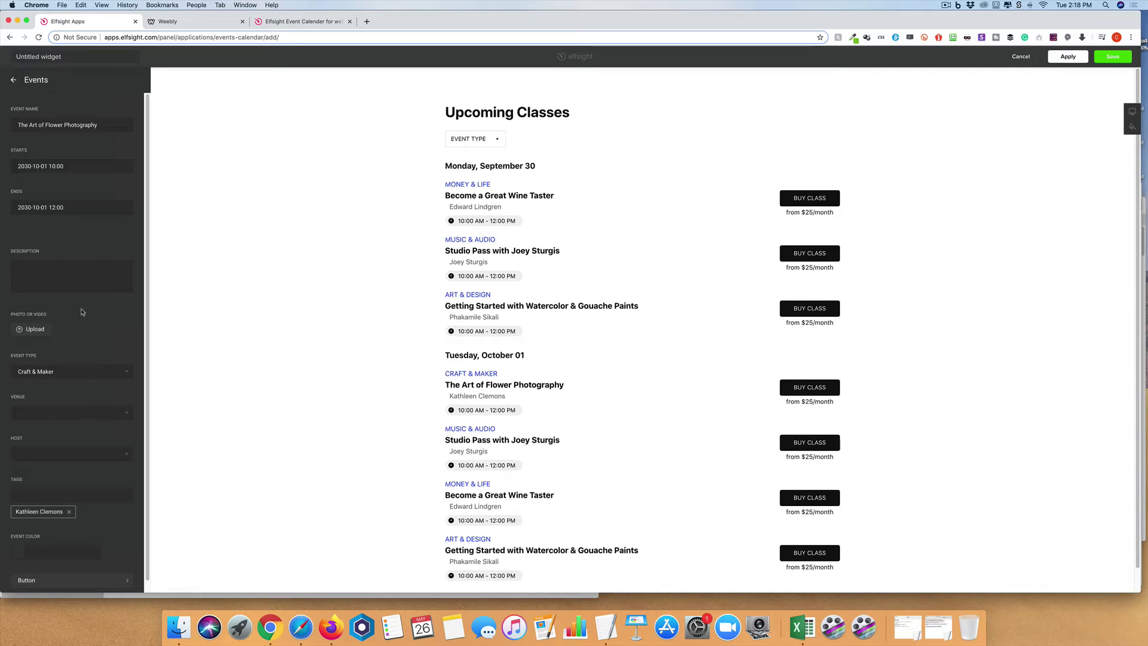
pyautogui.click(15, 83)
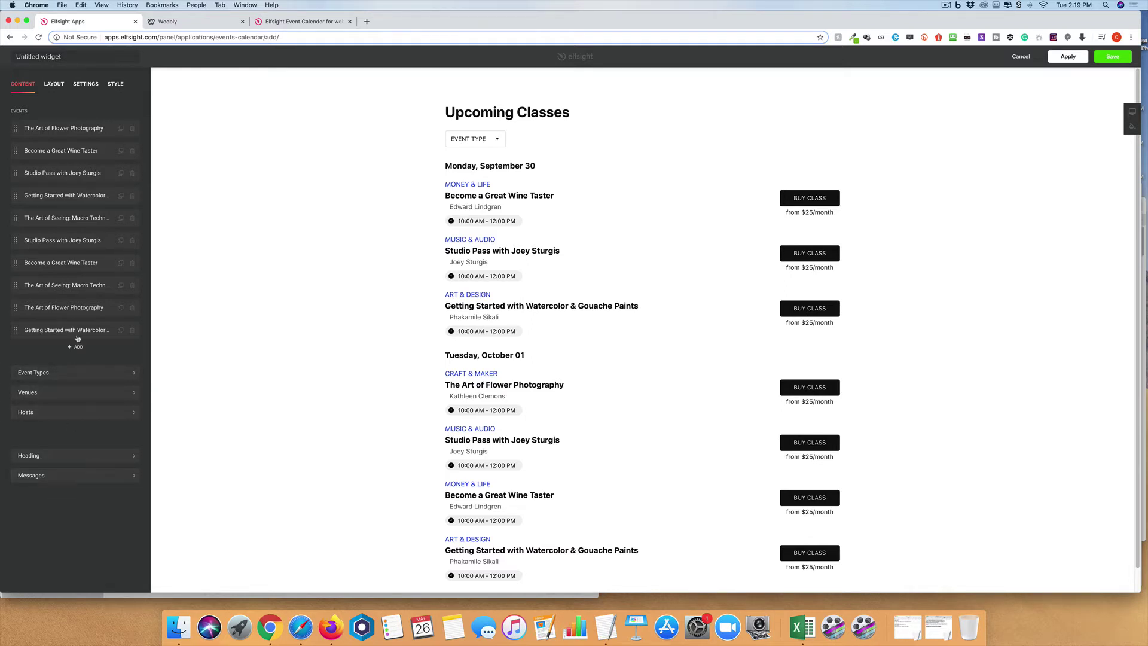
# Try the Grid and Masonry layouts for the class calendar, ending with the Slider layout
pyautogui.click(53, 85)
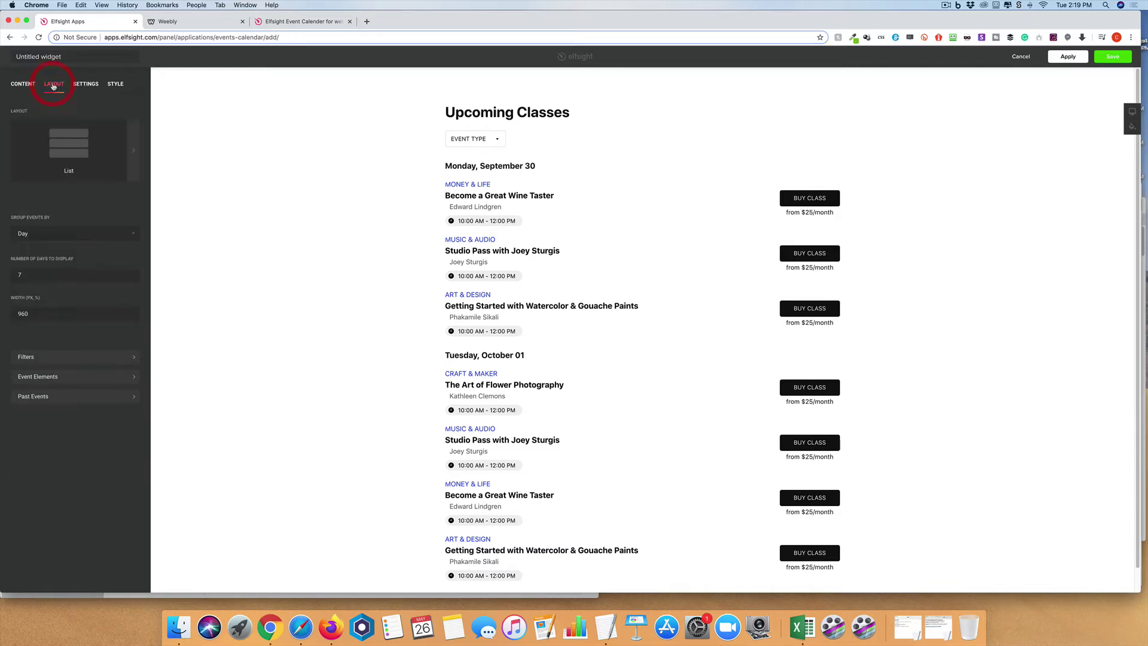
pyautogui.click(134, 149)
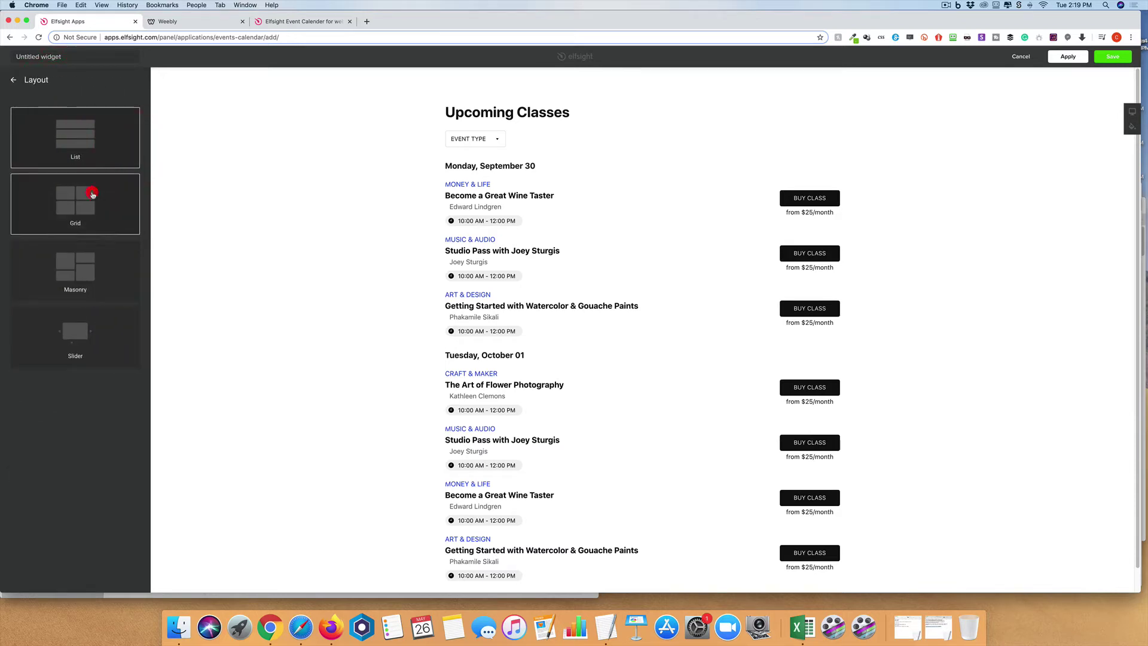
pyautogui.click(93, 195)
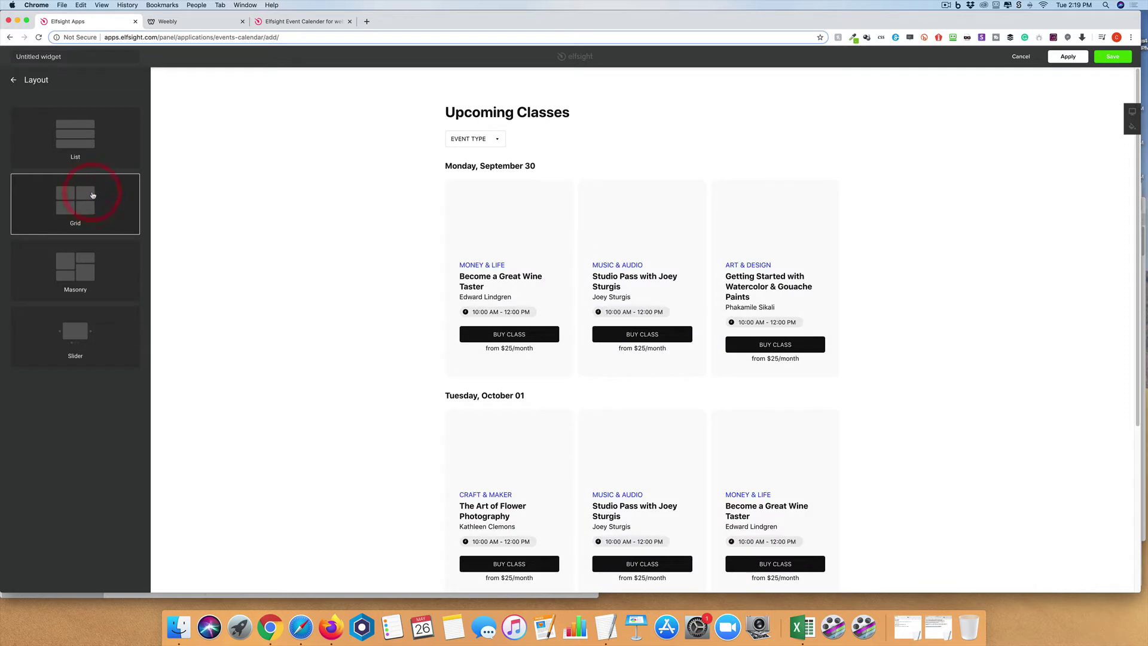
pyautogui.click(88, 264)
pyautogui.click(82, 338)
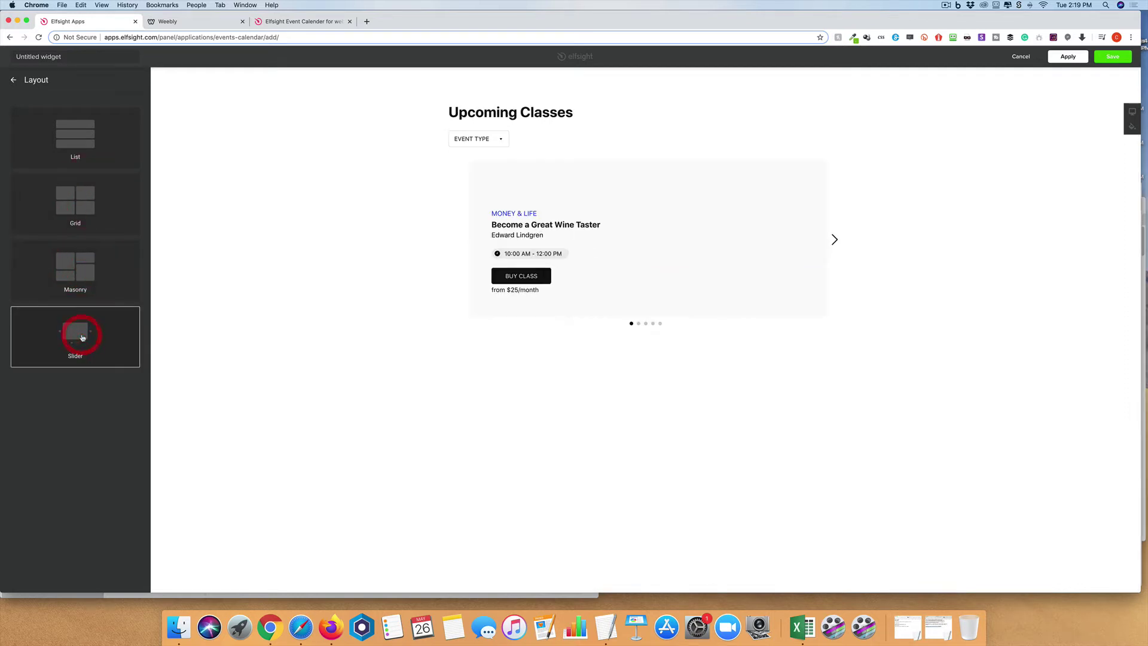
# Switch the class calendar to the List layout and group its events by month
pyautogui.click(84, 150)
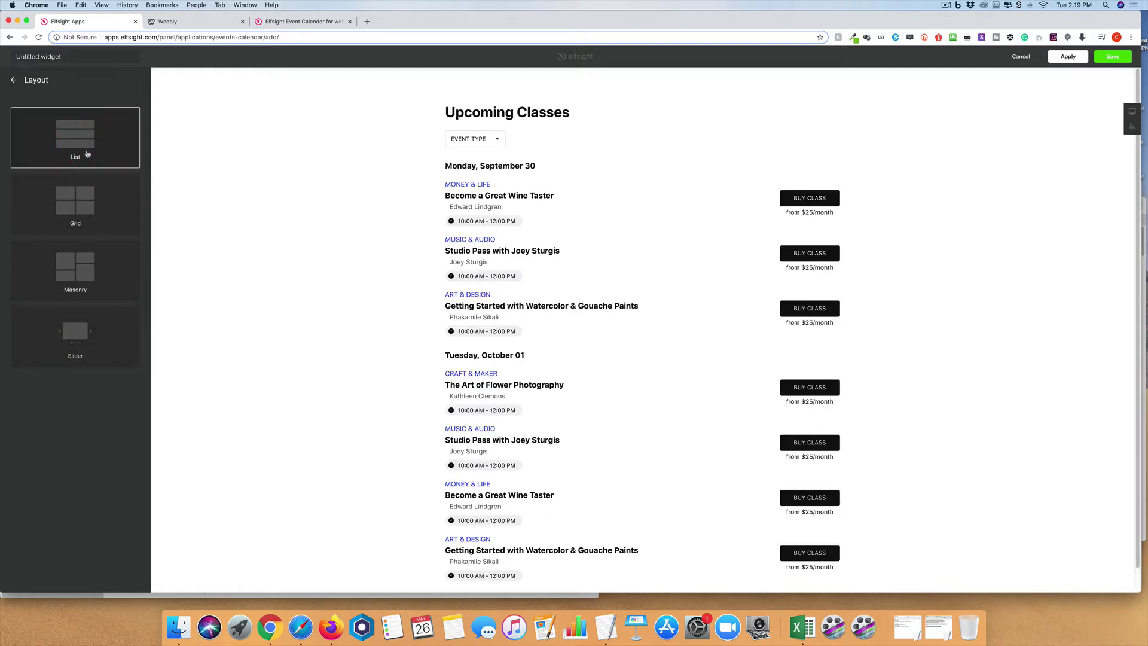
pyautogui.click(13, 81)
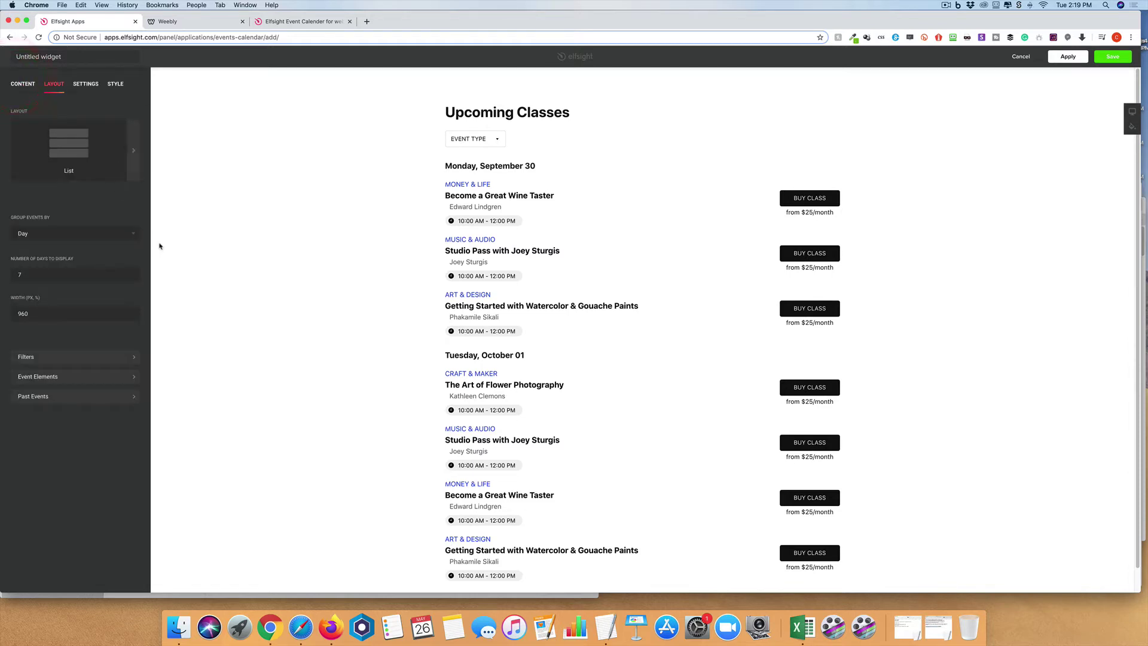
pyautogui.click(121, 236)
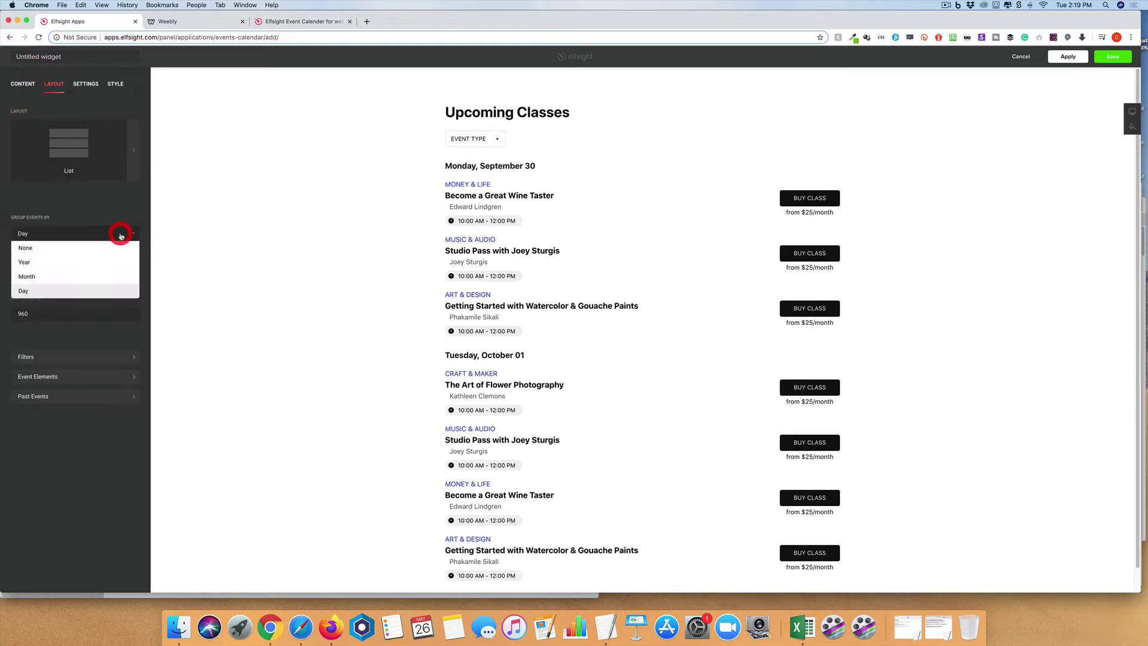
pyautogui.click(71, 276)
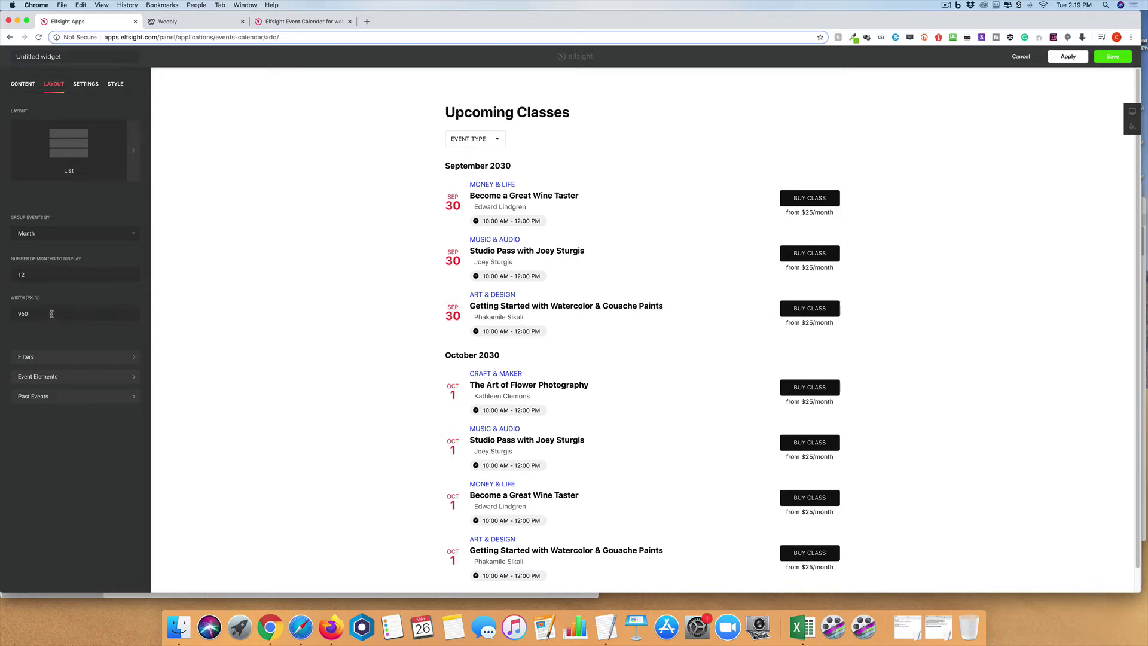
# Set the calendar widget's width to 100%
pyautogui.moveTo(4, 314); pyautogui.dragTo(101, 318)
pyautogui.write('20')
pyautogui.write('100')
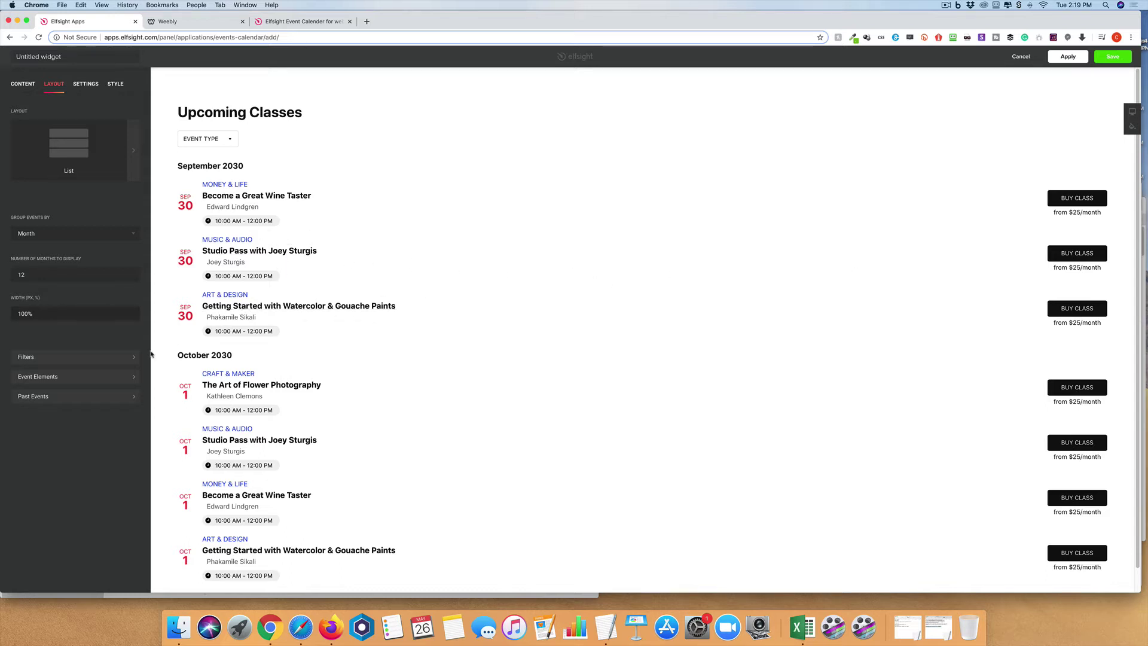
# Add the Dates filter to the calendar, keeping the Event Type filter enabled
pyautogui.click(118, 358)
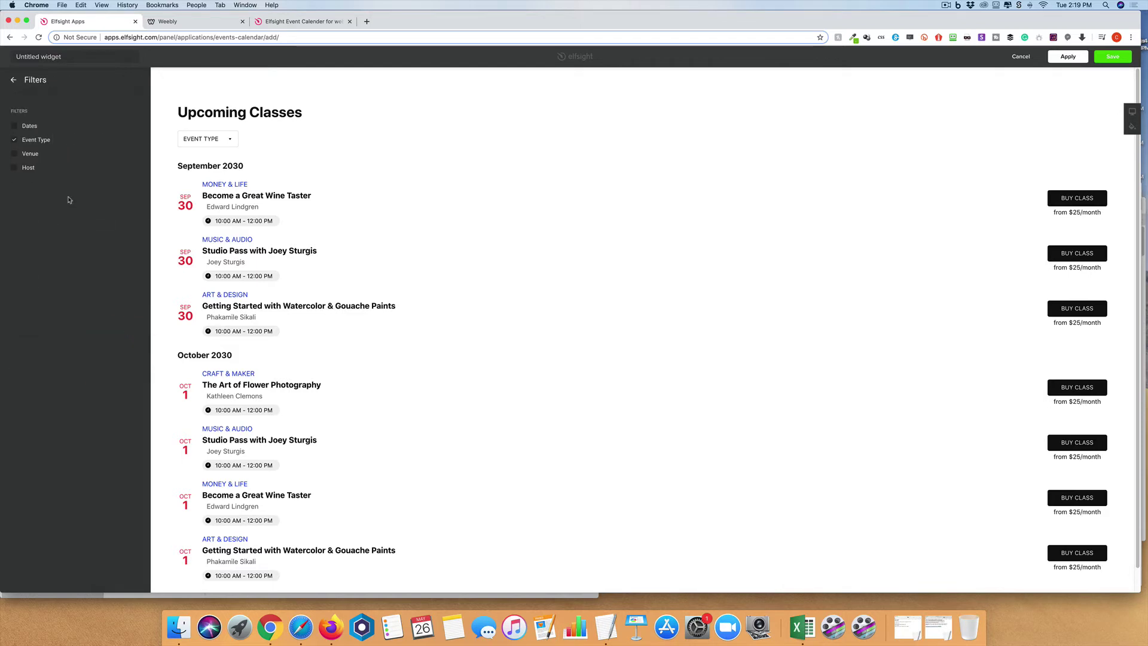
pyautogui.click(16, 126)
pyautogui.click(15, 140)
pyautogui.click(15, 139)
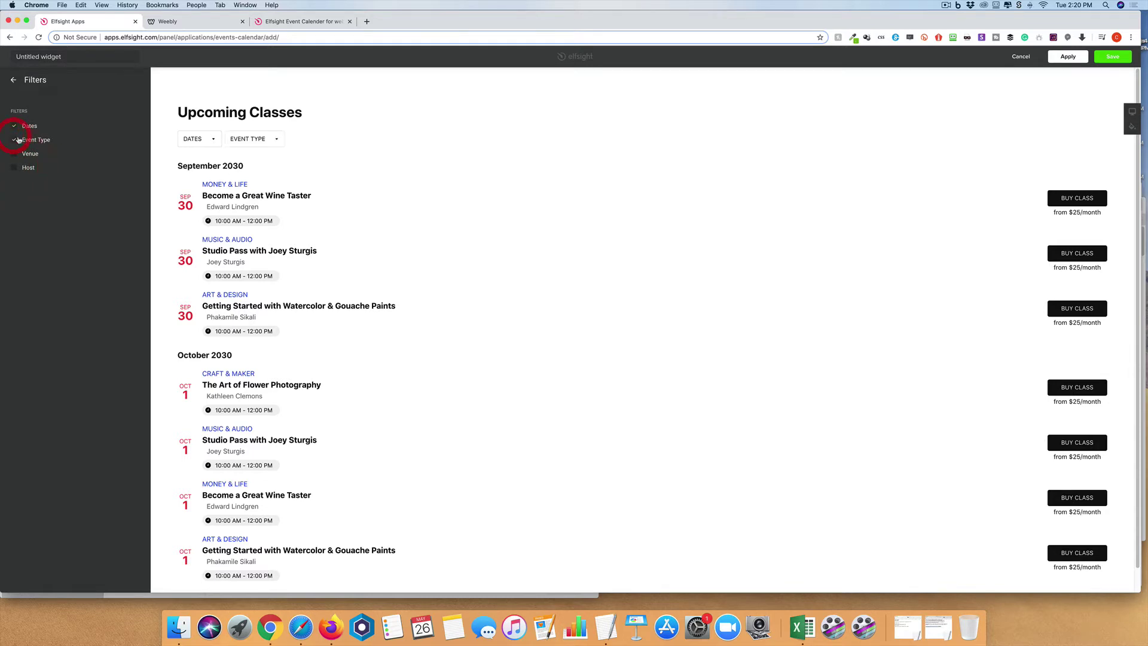
pyautogui.click(11, 83)
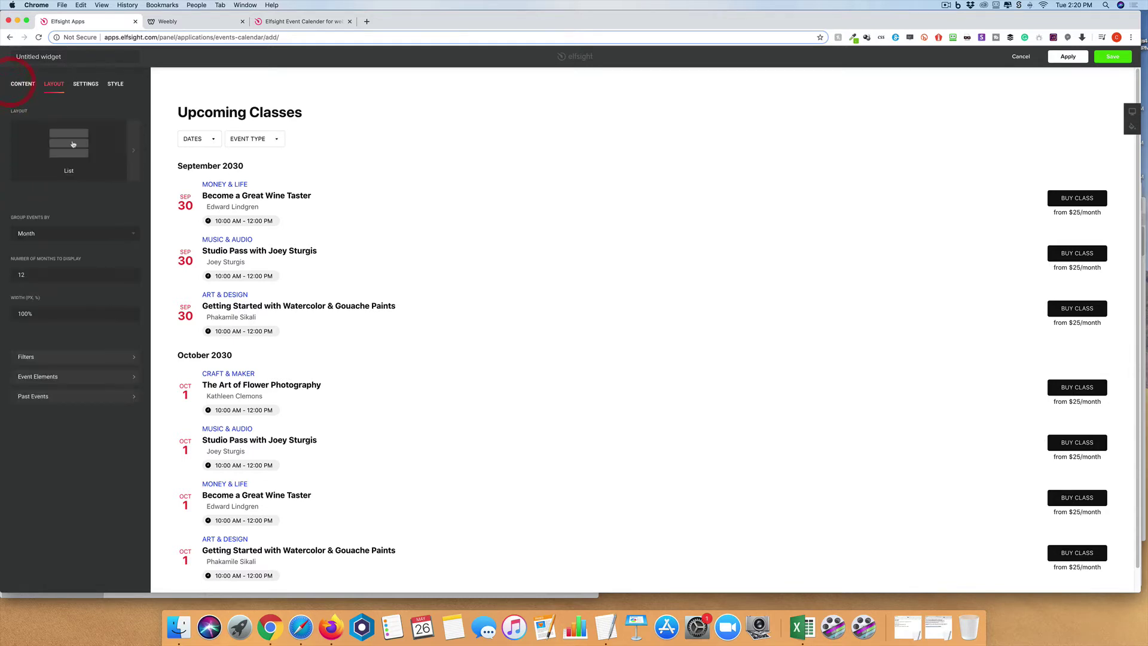
# Hide the Tags element from the events in the calendar list
pyautogui.click(114, 377)
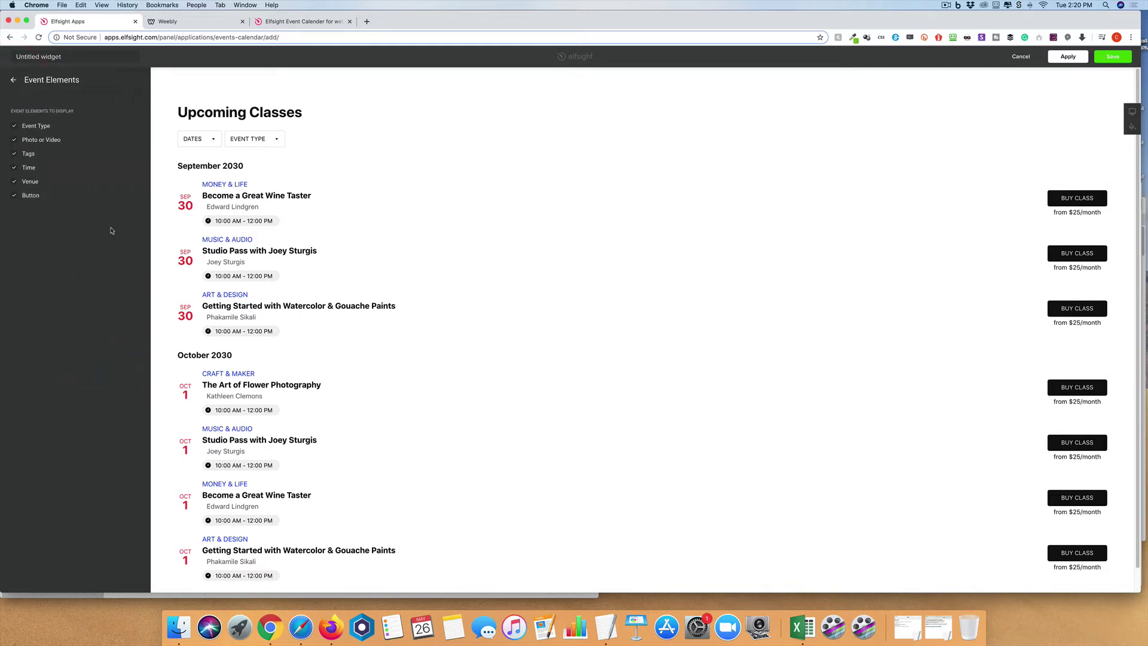
pyautogui.click(12, 154)
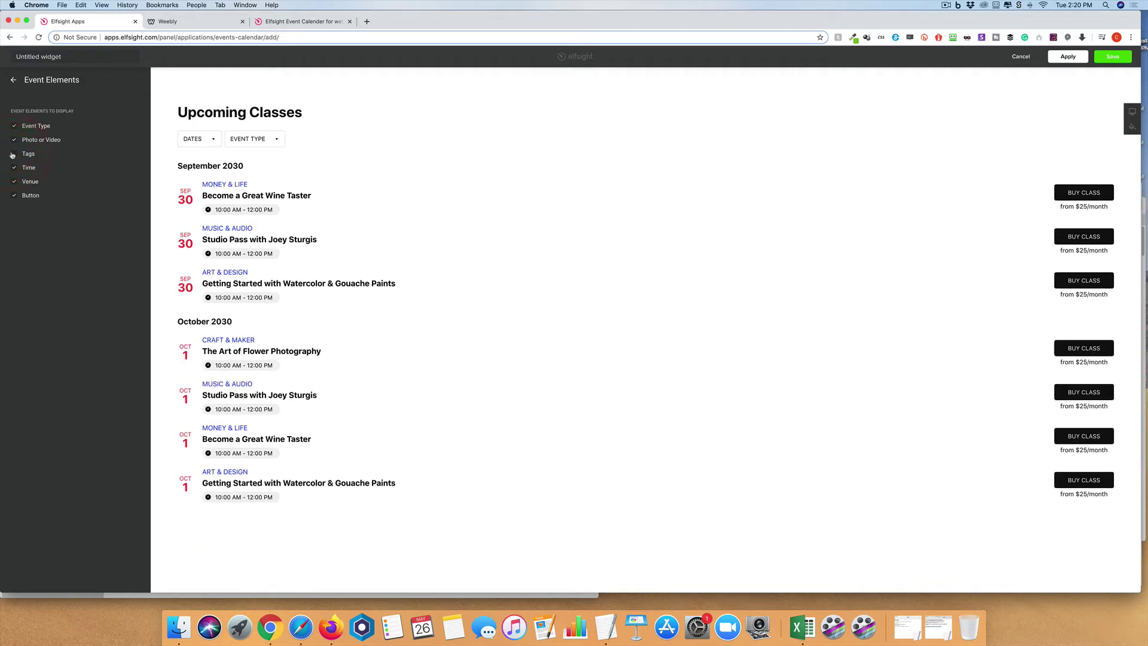
pyautogui.click(14, 155)
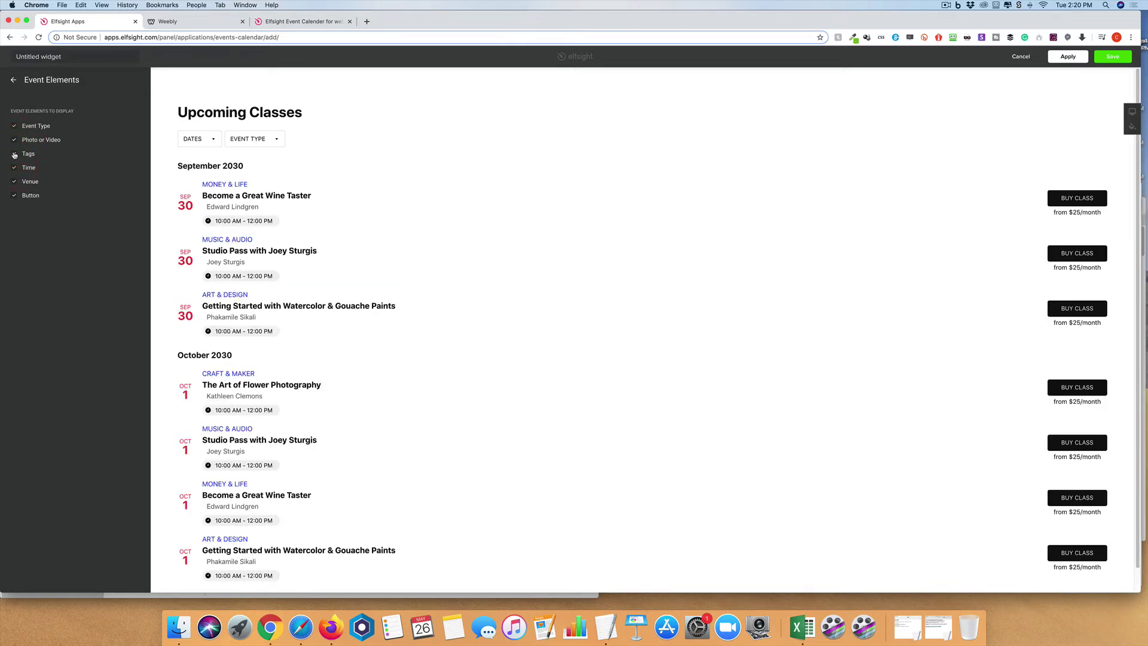
pyautogui.click(14, 155)
pyautogui.click(14, 155)
pyautogui.click(15, 155)
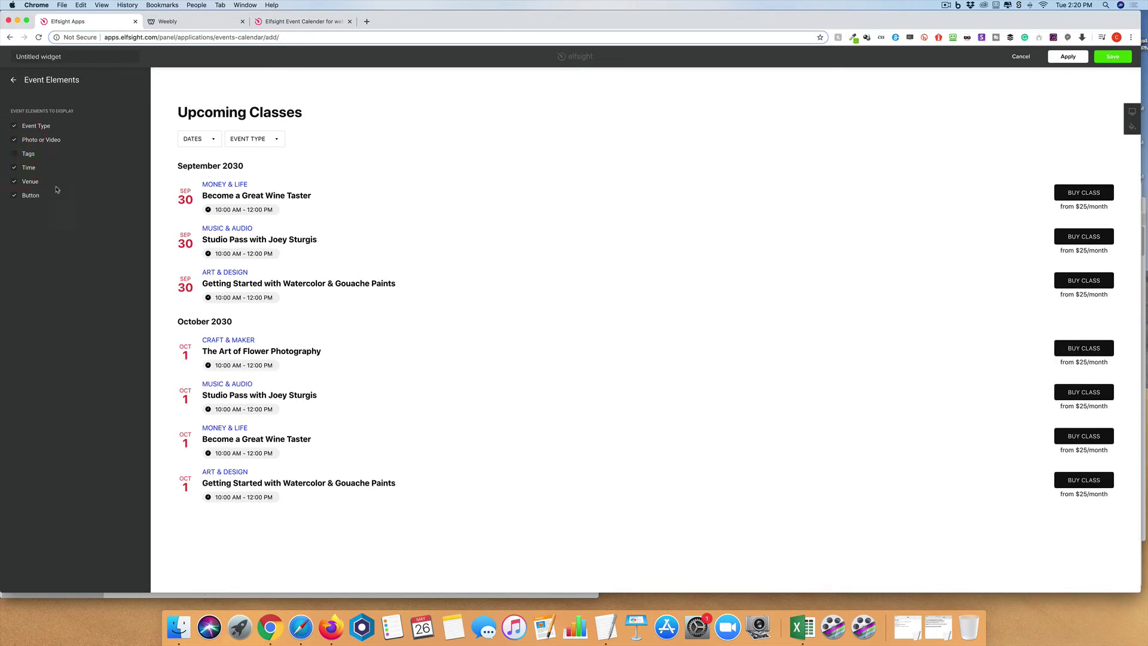
# Try hiding the Button element from the listed events, restore it, and return to the layout settings
pyautogui.click(16, 182)
pyautogui.click(13, 196)
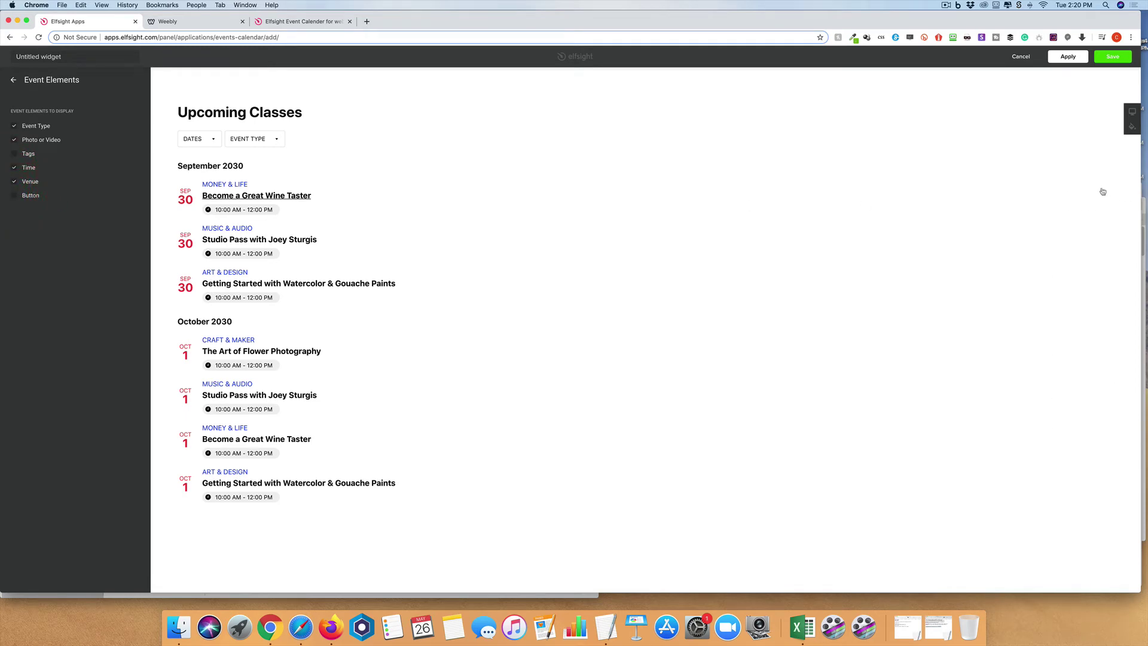
pyautogui.click(15, 196)
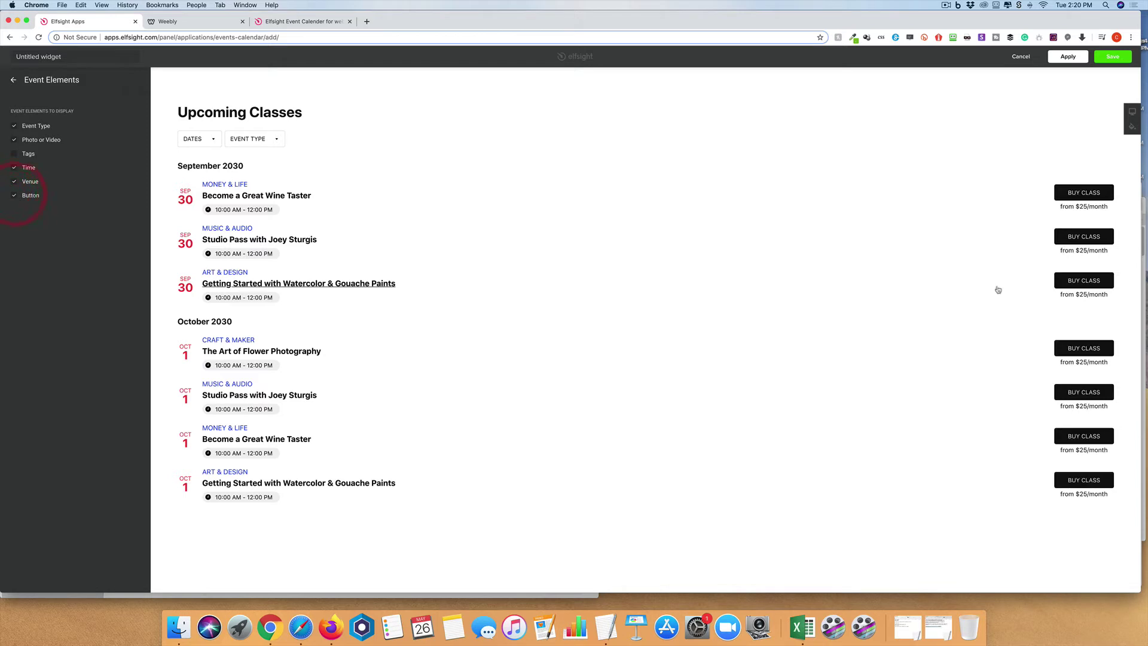
pyautogui.click(13, 81)
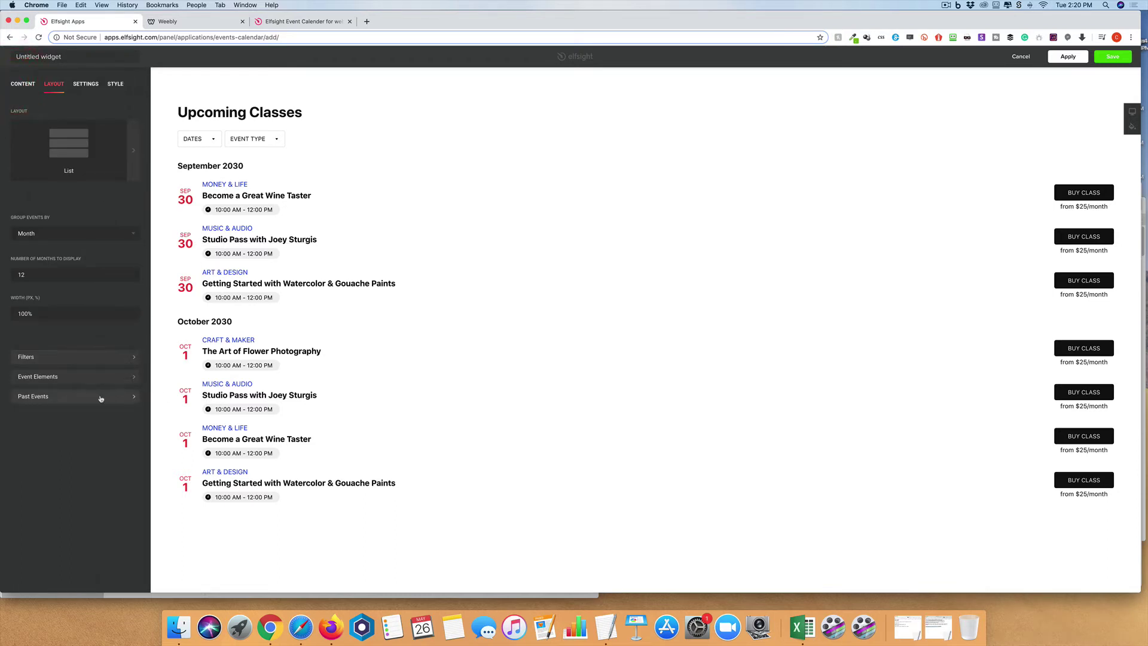
# Try showing past events in the calendar, turn them off again, and return to the layout settings
pyautogui.click(110, 398)
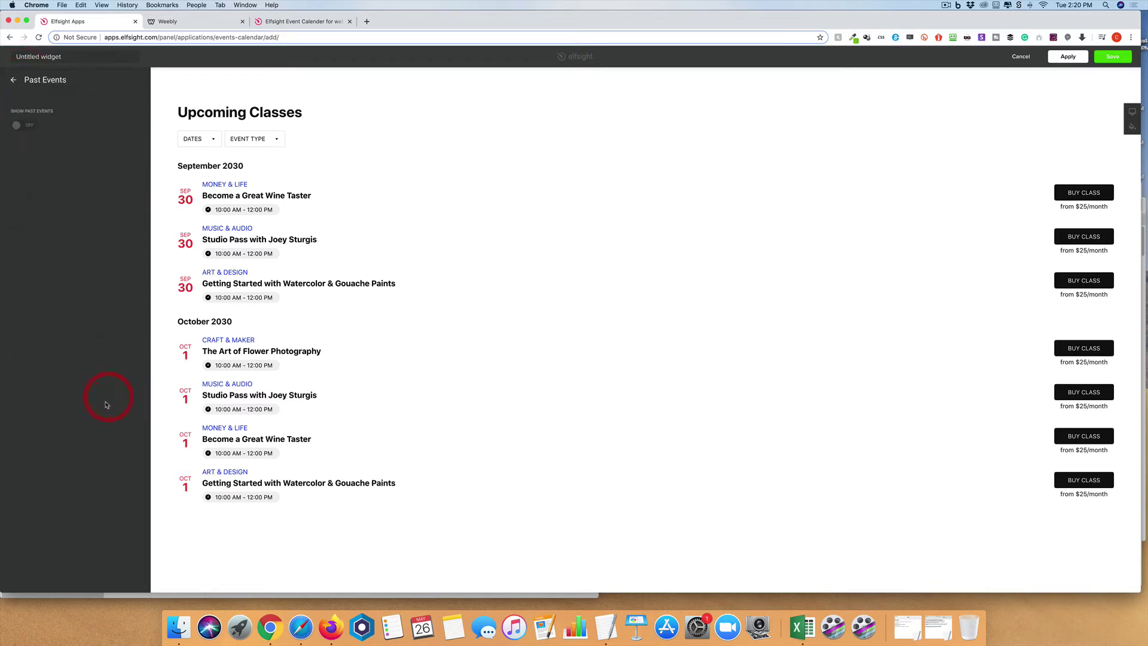
pyautogui.click(26, 126)
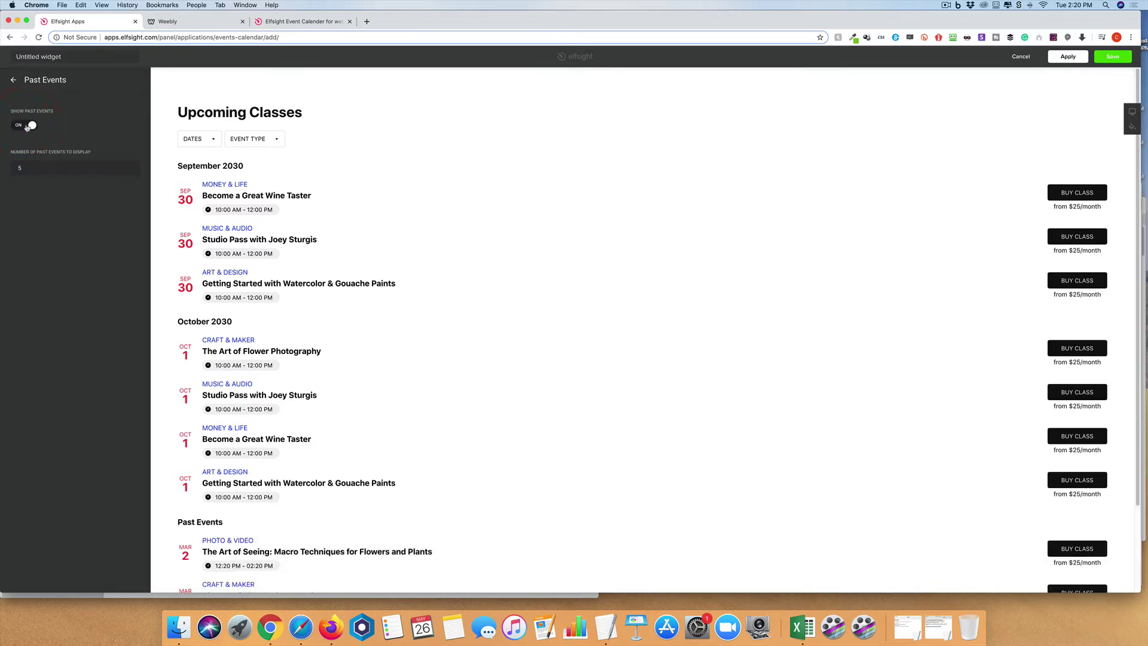
pyautogui.click(27, 127)
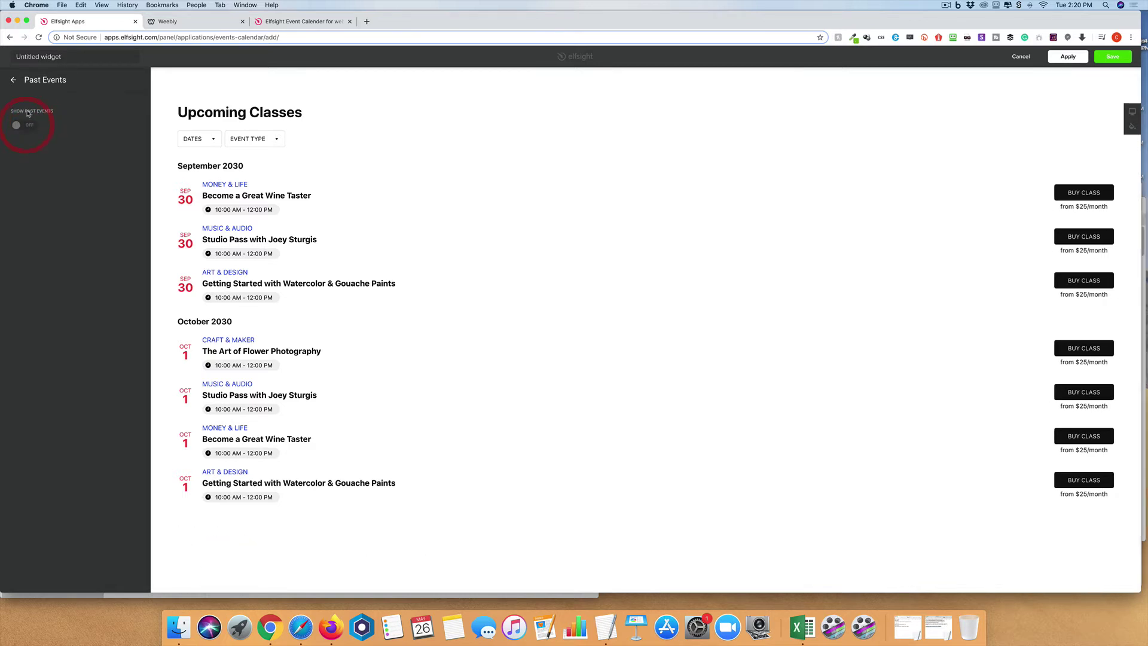
pyautogui.click(13, 80)
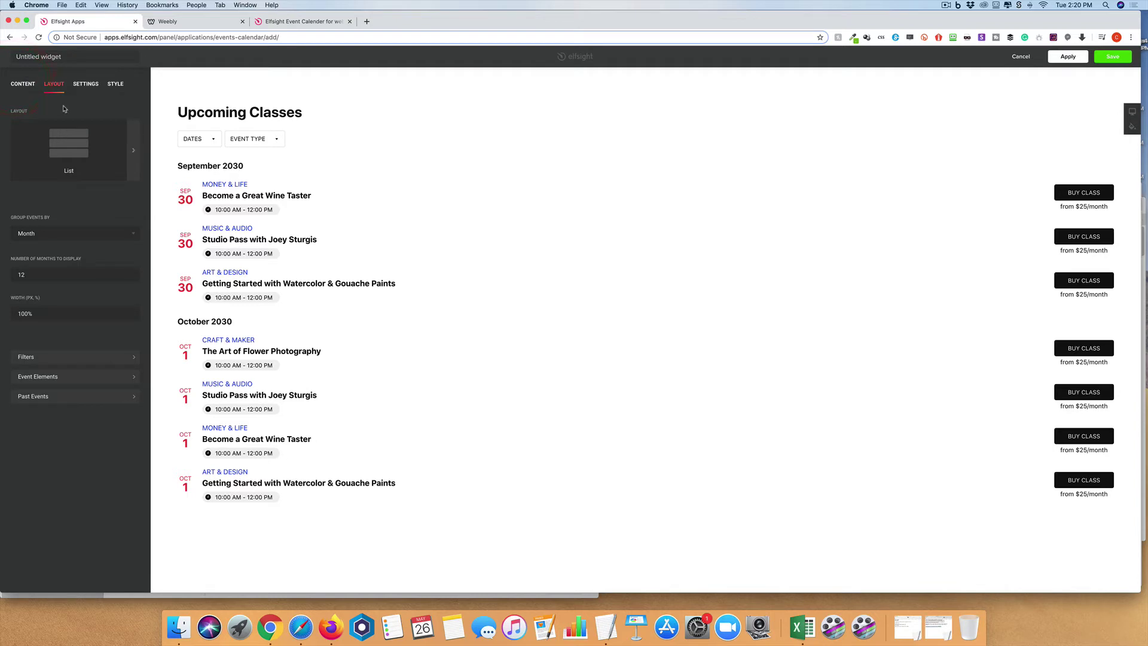
# Hide the Tags element from the event details popup
pyautogui.click(81, 87)
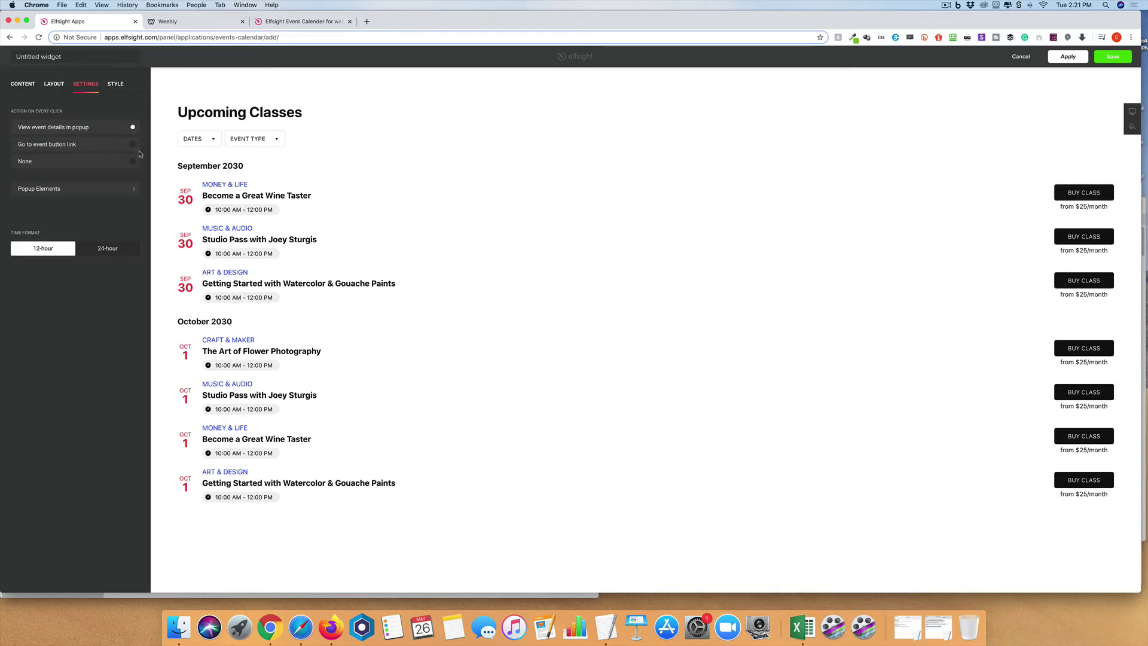
pyautogui.click(126, 190)
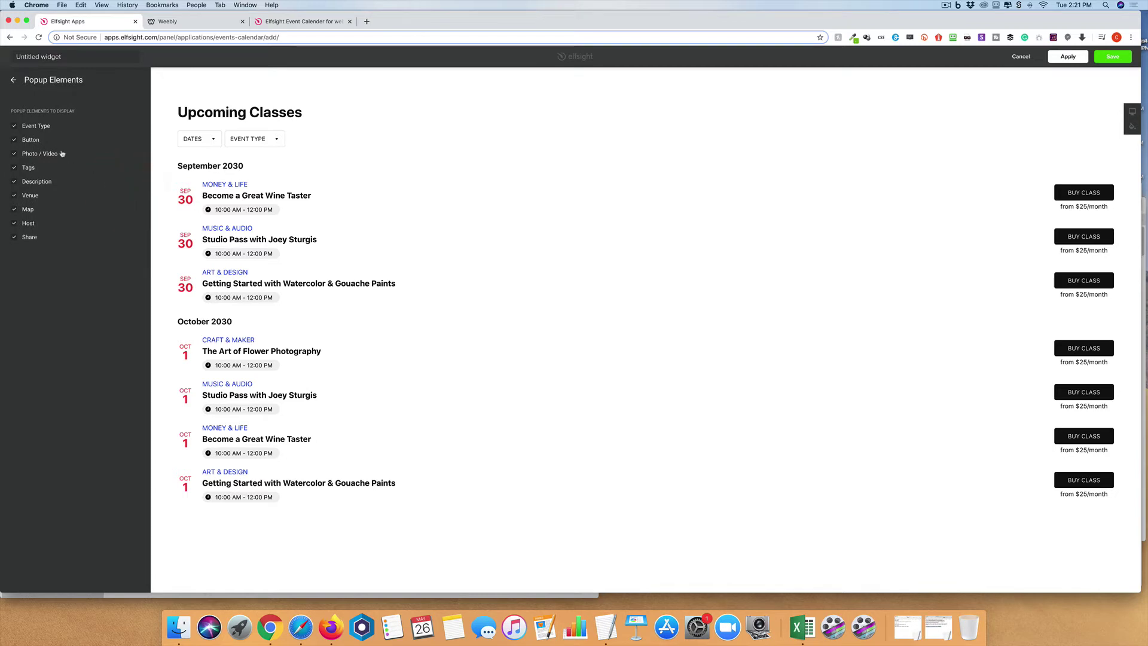
pyautogui.click(14, 168)
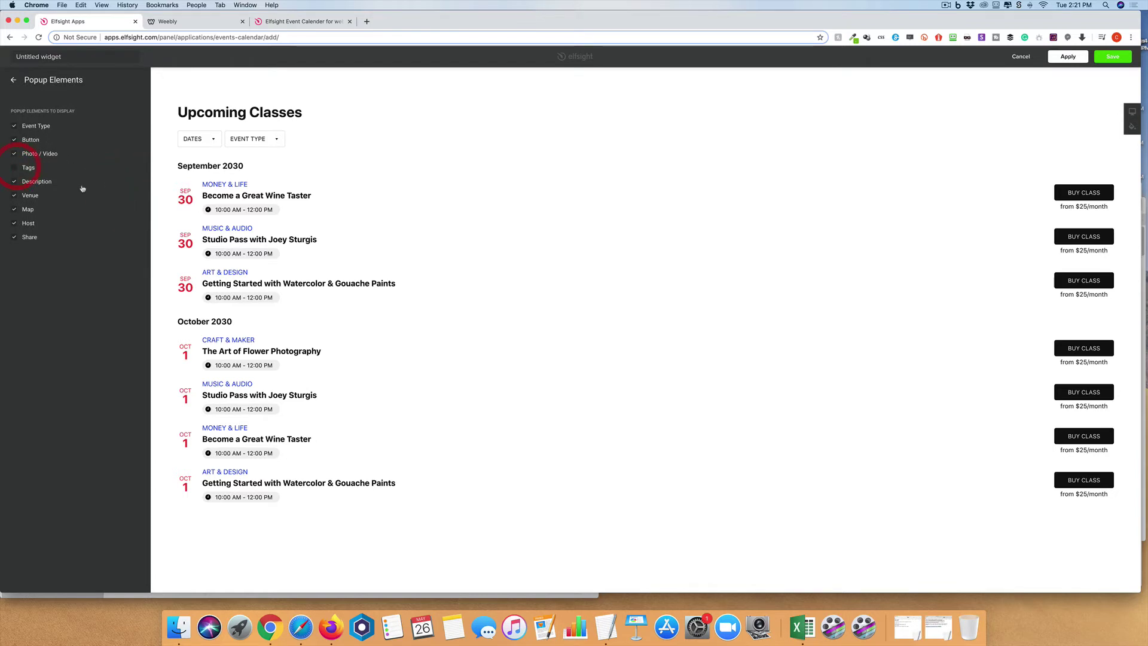
pyautogui.click(16, 81)
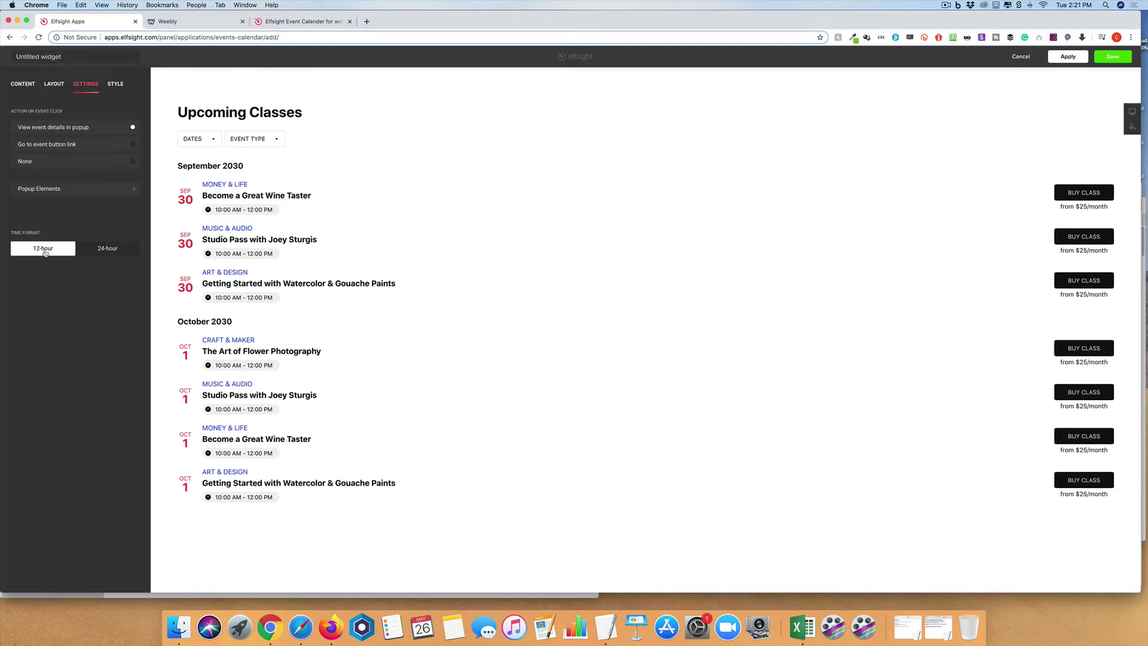
# Examine the background type and color options in the widget's style settings
pyautogui.click(110, 85)
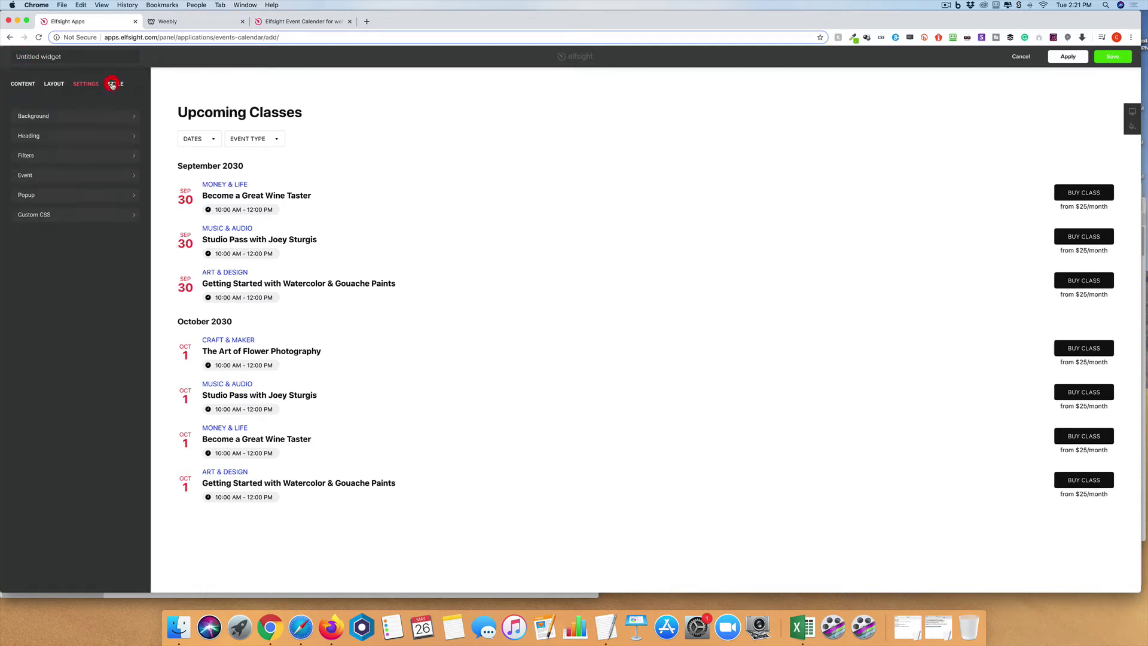
pyautogui.click(107, 117)
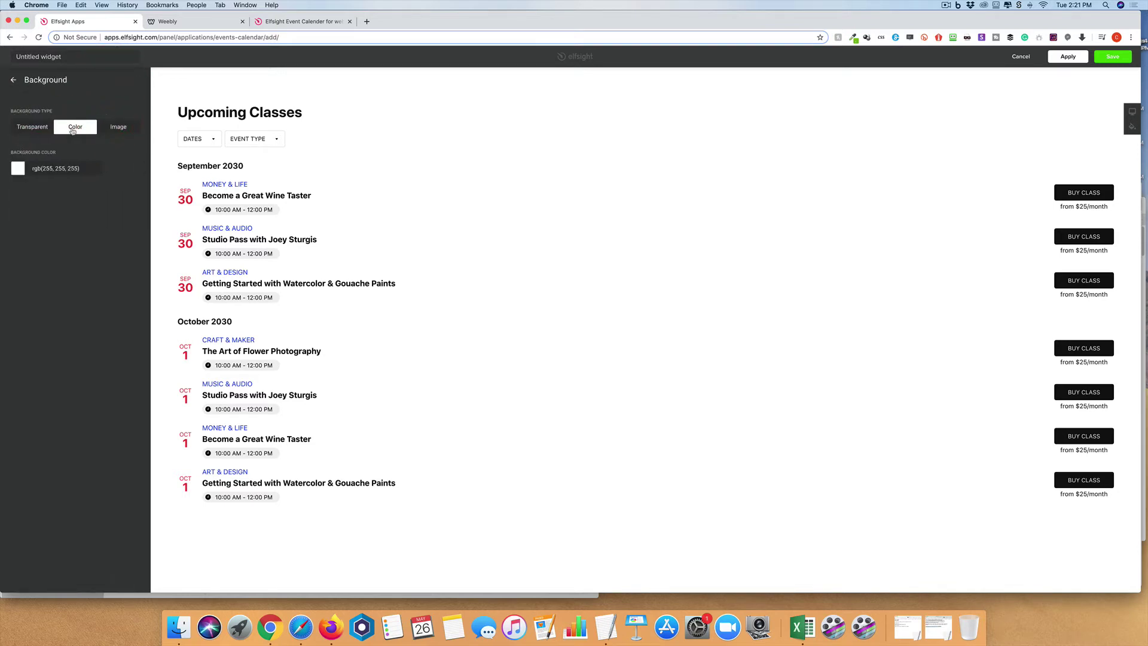
pyautogui.click(12, 78)
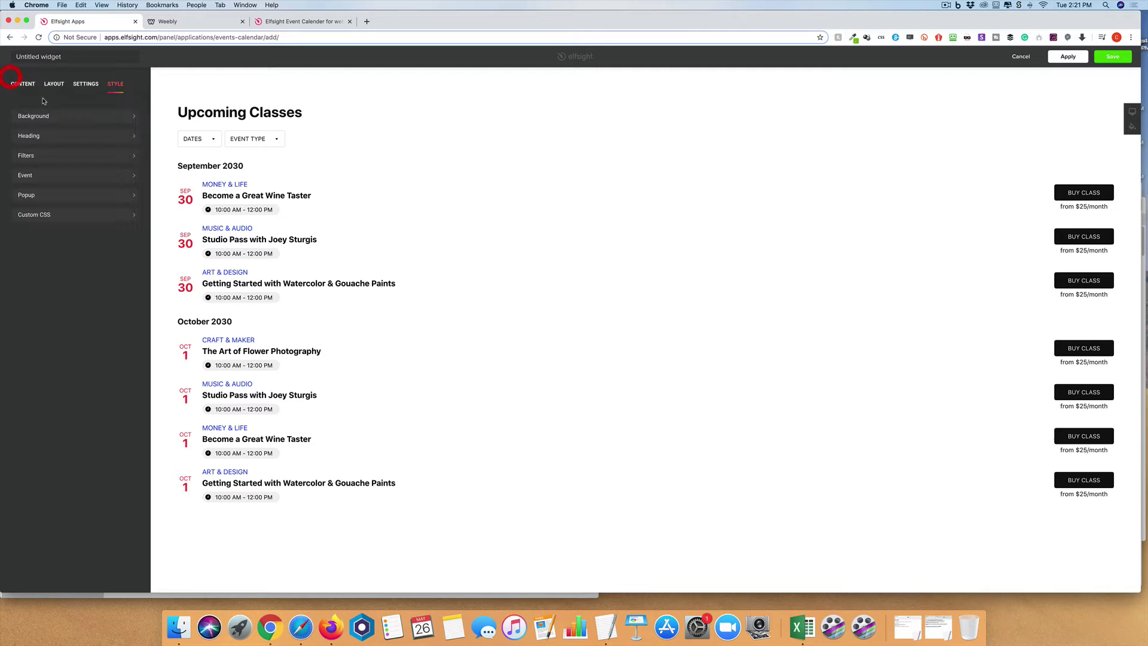
# Change the heading text color to red, rgb(212, 31, 31), at full opacity
pyautogui.click(100, 138)
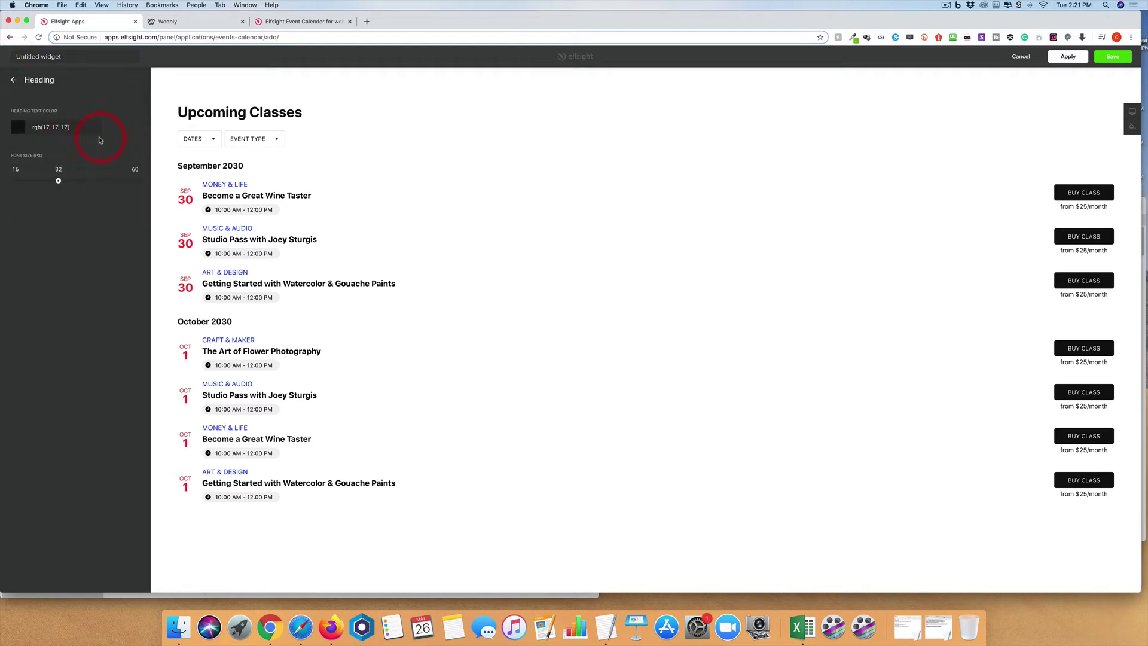
pyautogui.click(25, 127)
pyautogui.click(67, 152)
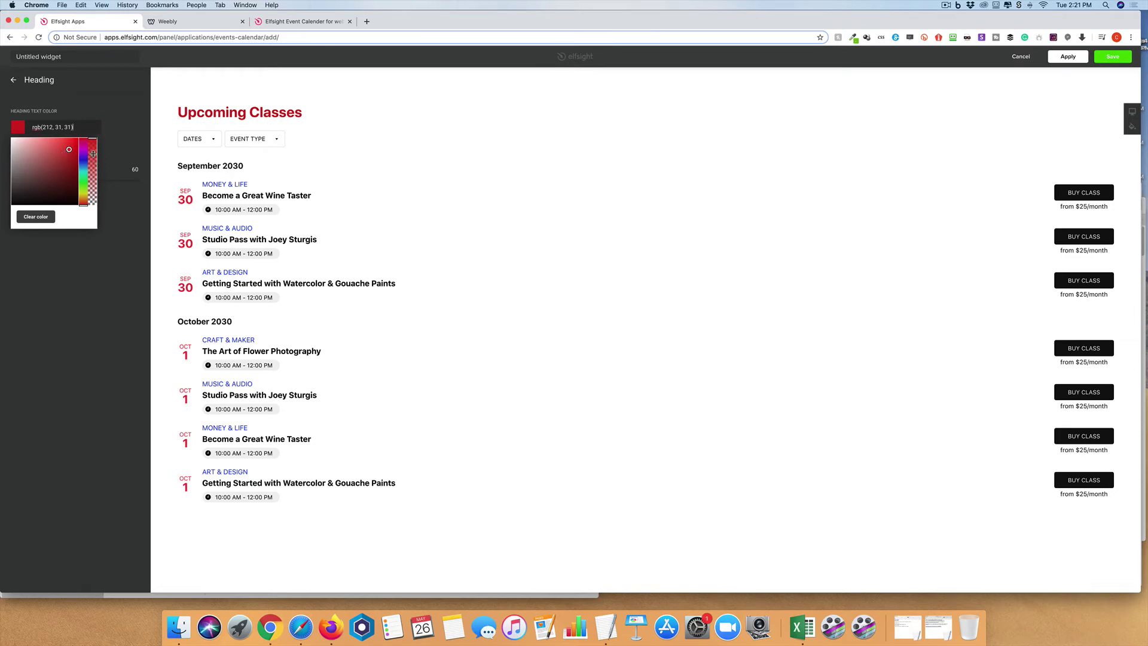
pyautogui.moveTo(92, 153); pyautogui.dragTo(94, 139)
pyautogui.click(104, 95)
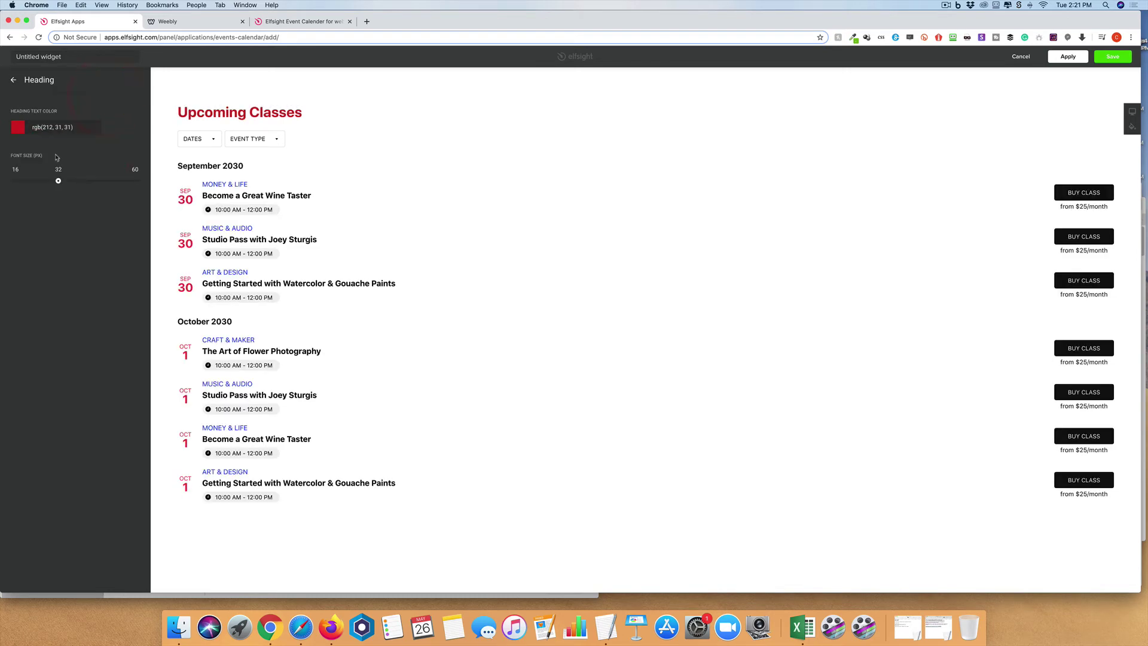
# Increase the Upcoming Classes heading's font size to 45 px
pyautogui.moveTo(60, 182); pyautogui.dragTo(94, 180)
pyautogui.click(14, 80)
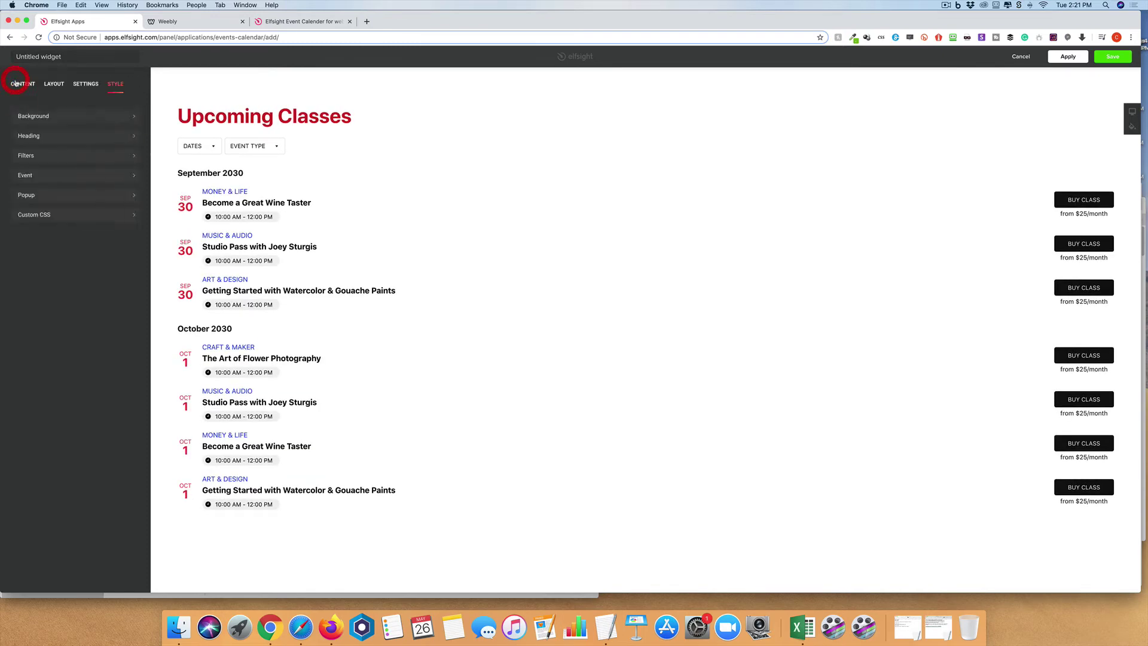
pyautogui.click(80, 137)
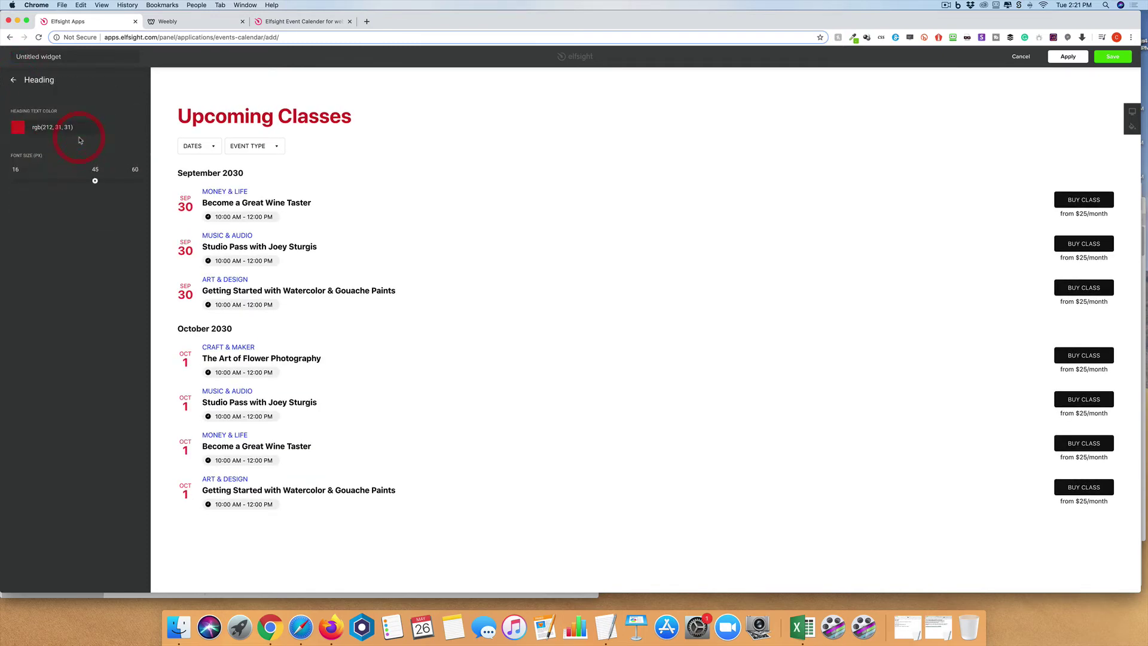
pyautogui.click(21, 81)
# Change the Filters color of the calendar to a dark red
pyautogui.click(102, 161)
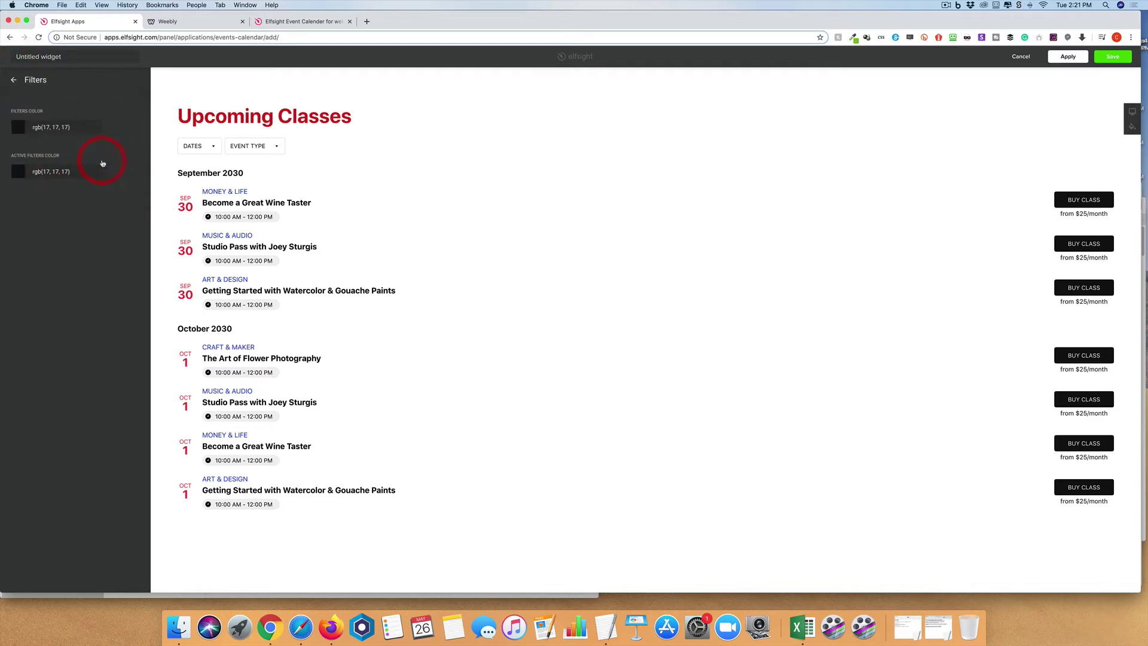
pyautogui.click(18, 127)
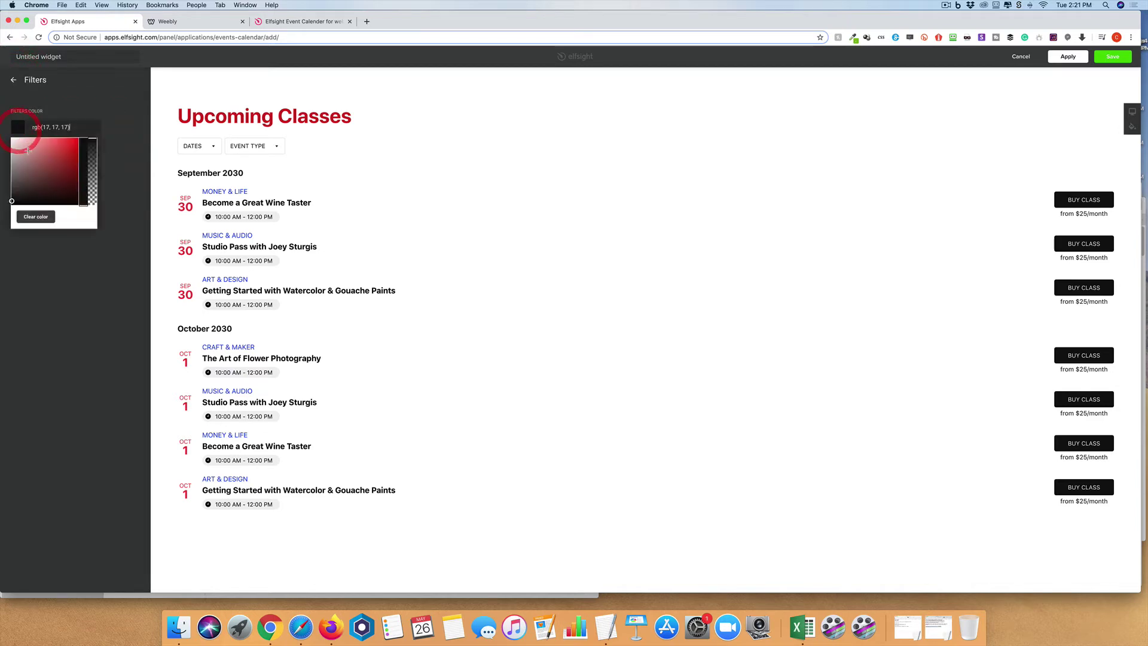
pyautogui.click(53, 176)
pyautogui.click(12, 80)
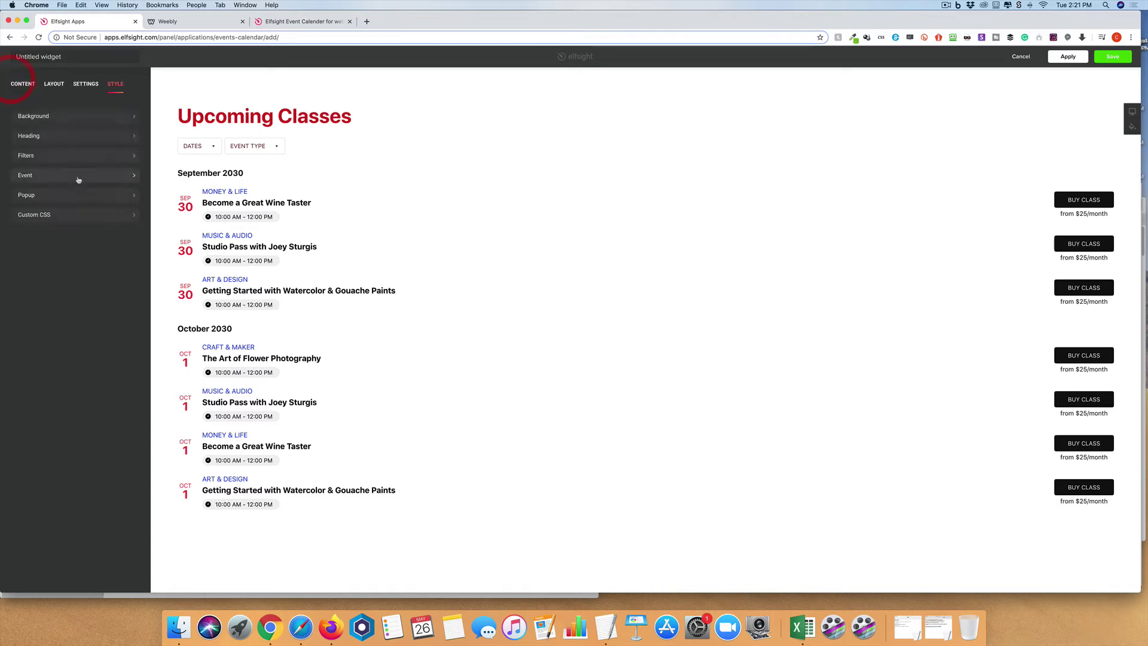
# Change the event date text color to dark red, rgb(182, 24, 35)
pyautogui.click(80, 182)
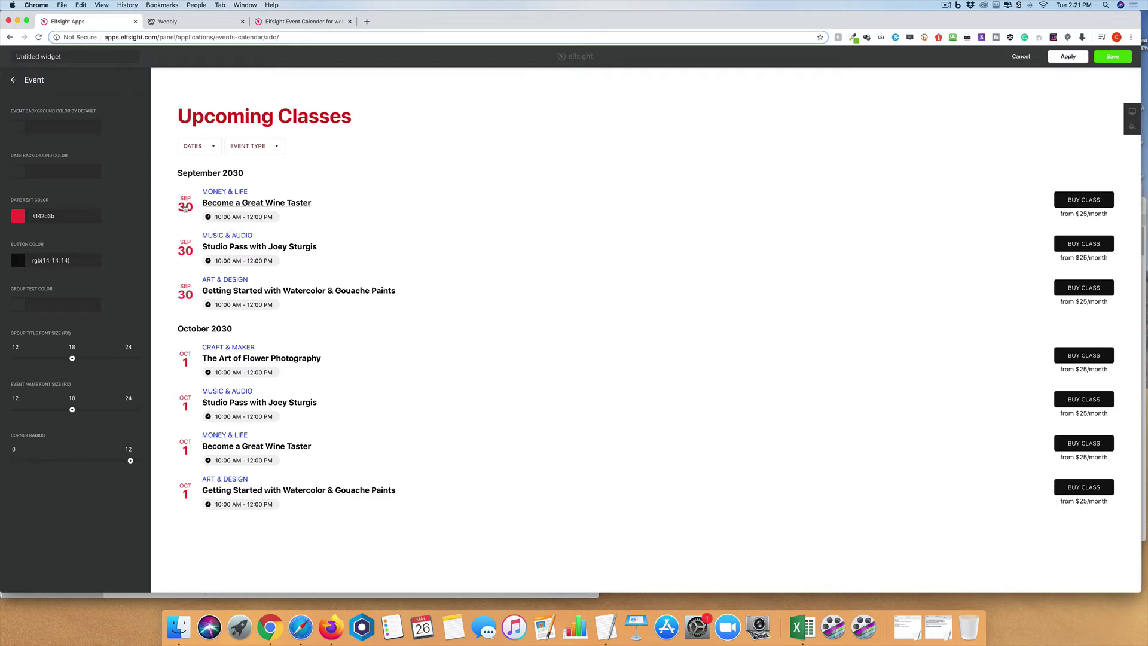
pyautogui.click(18, 216)
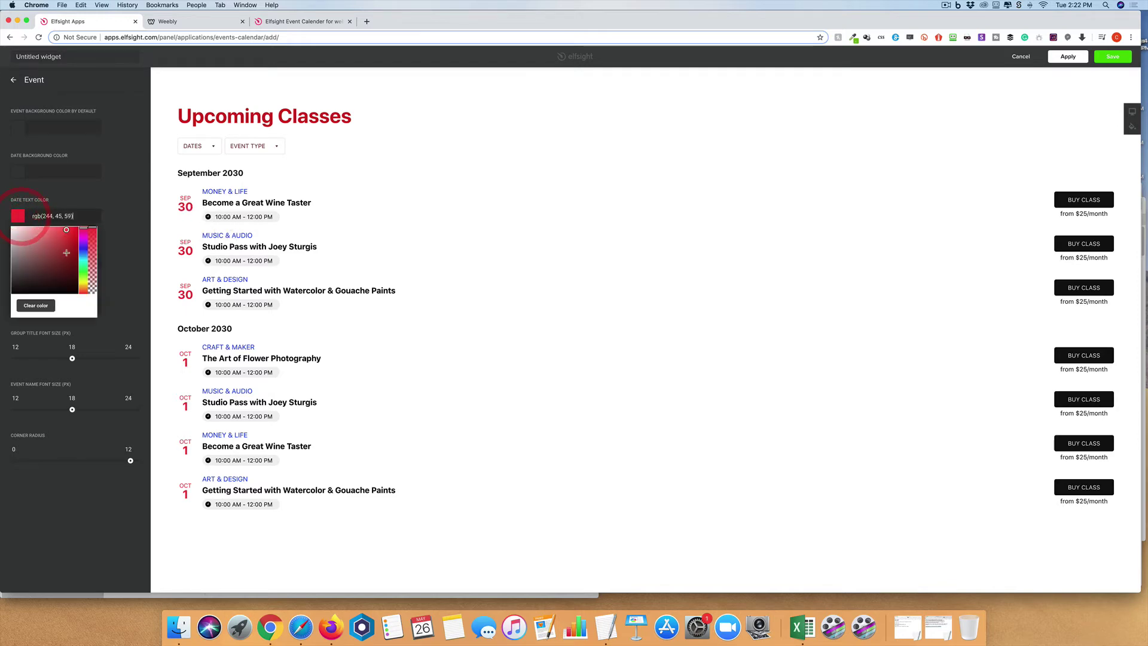
pyautogui.click(69, 245)
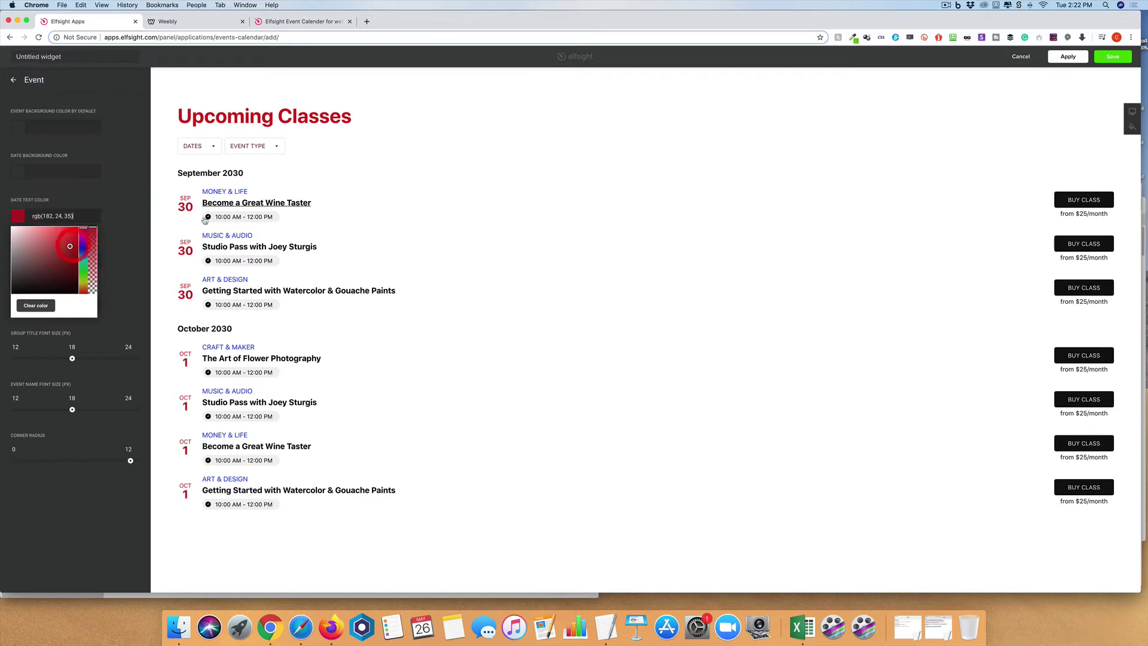
pyautogui.click(126, 193)
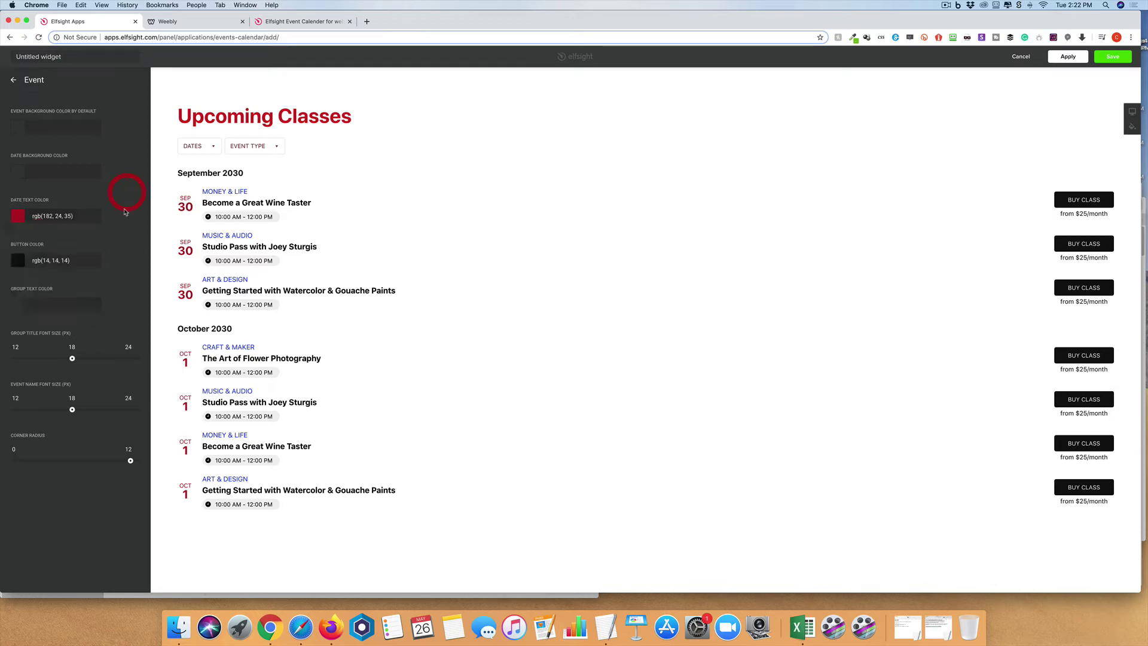
# Change the event button color to purple, rgb(90, 44, 189)
pyautogui.click(19, 261)
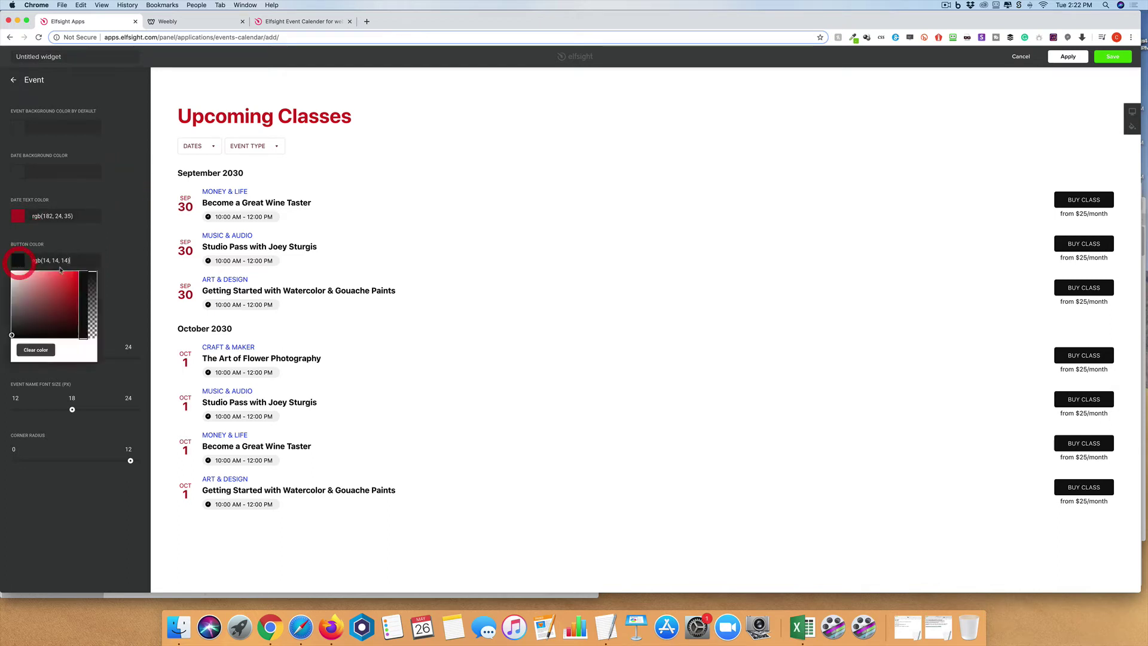
pyautogui.click(63, 289)
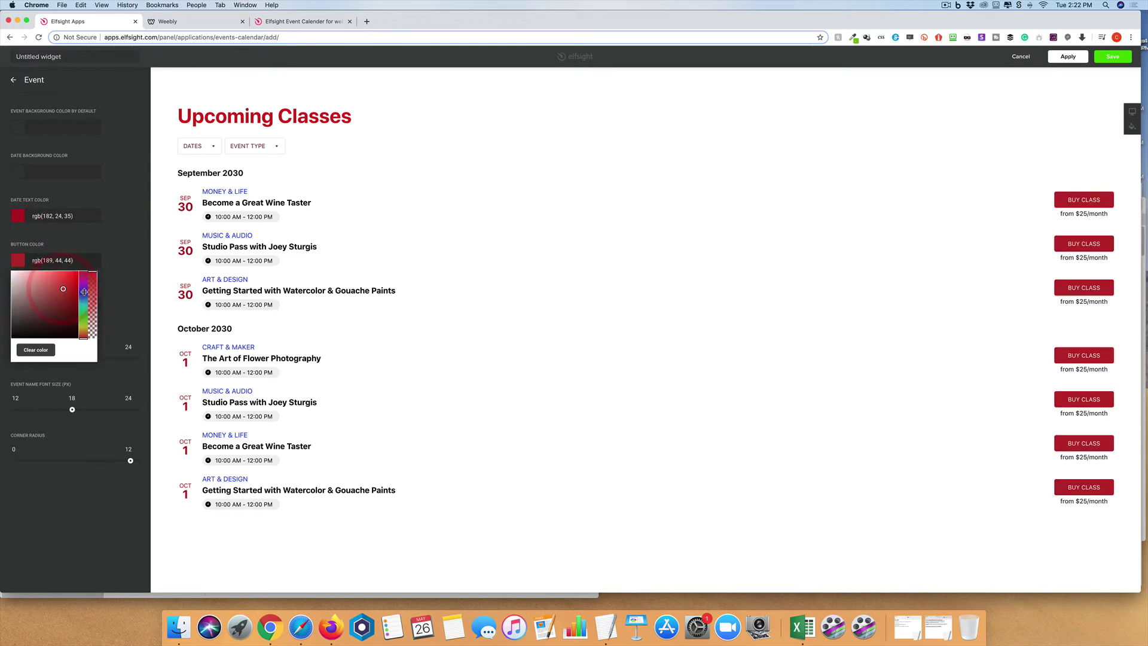
pyautogui.click(85, 289)
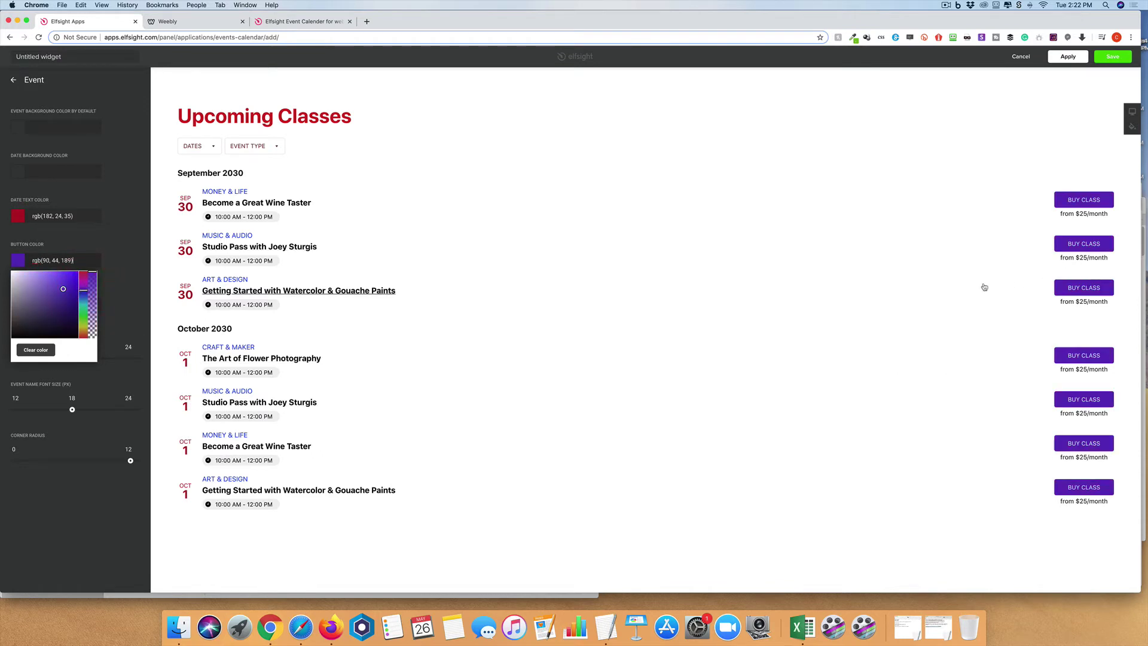
pyautogui.click(112, 257)
pyautogui.click(121, 296)
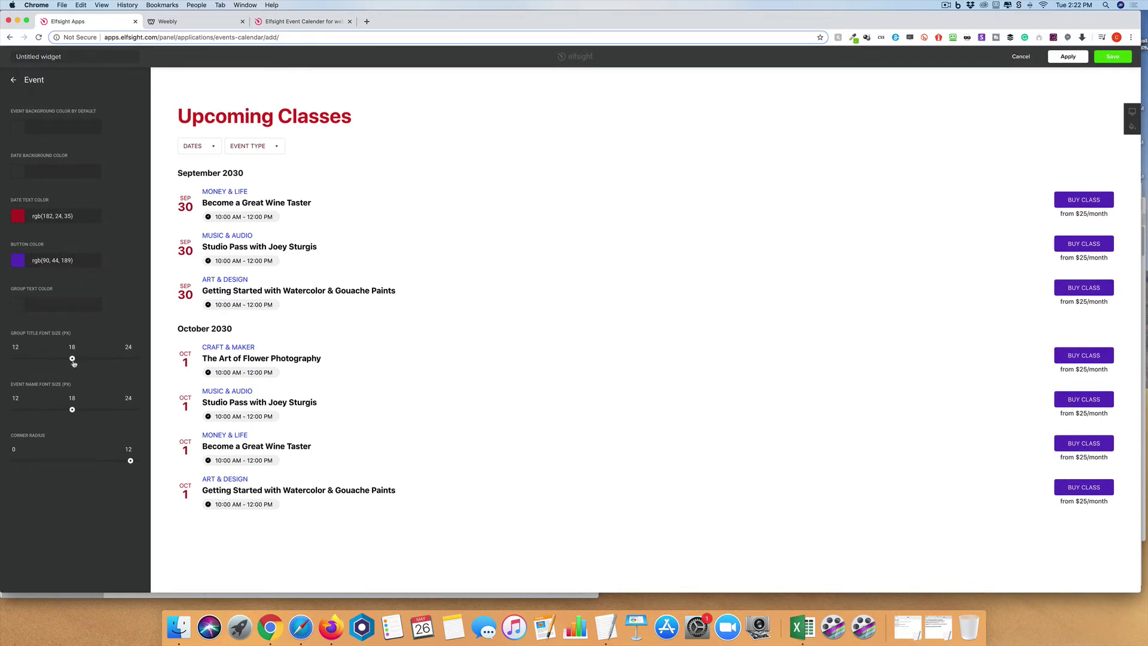
pyautogui.moveTo(73, 359); pyautogui.dragTo(76, 358)
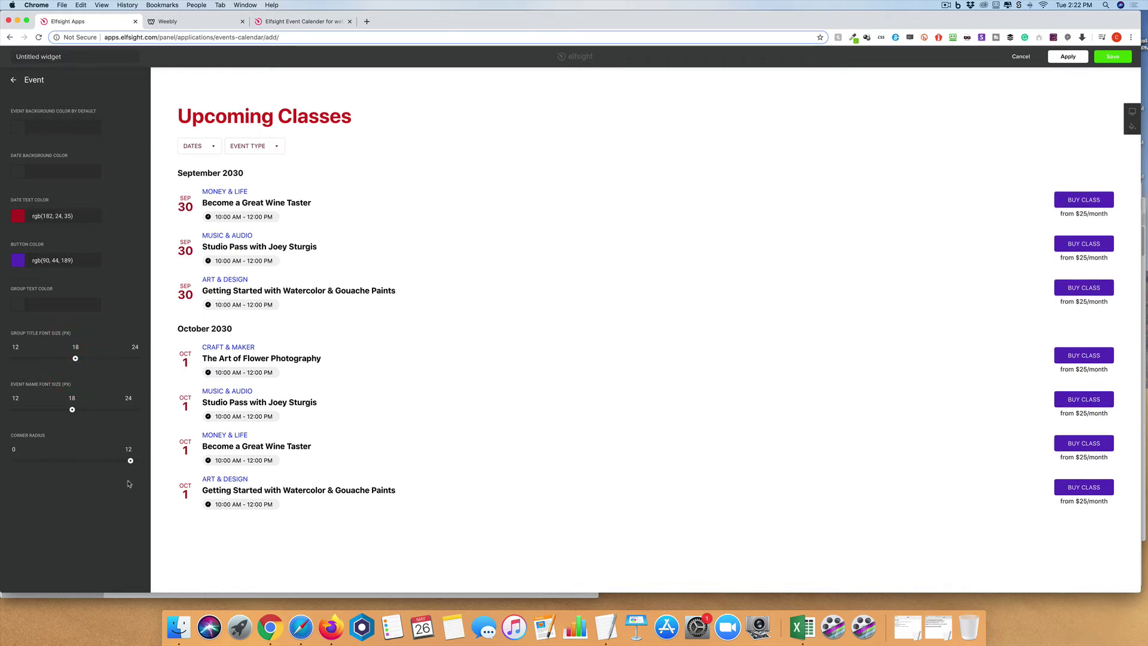
pyautogui.moveTo(131, 461)
pyautogui.mouseDown()
pyautogui.moveTo(119, 463)
pyautogui.moveTo(141, 464)
pyautogui.mouseUp()
# Change the popup's links color to purple, rgb(111, 49, 192)
pyautogui.click(18, 80)
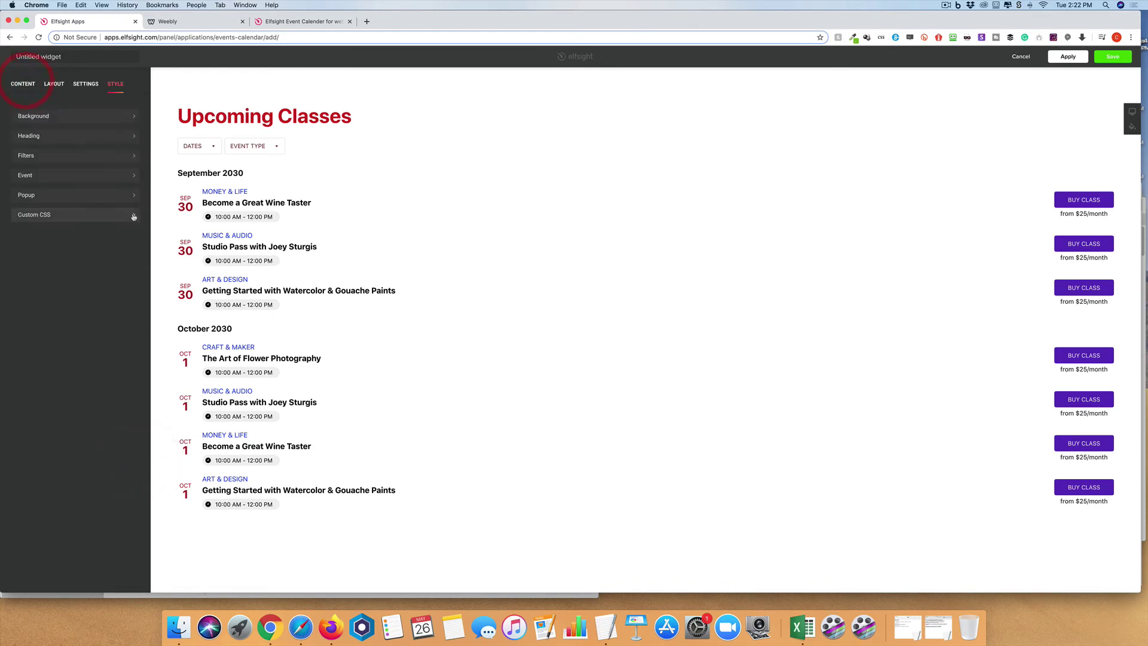
pyautogui.click(95, 200)
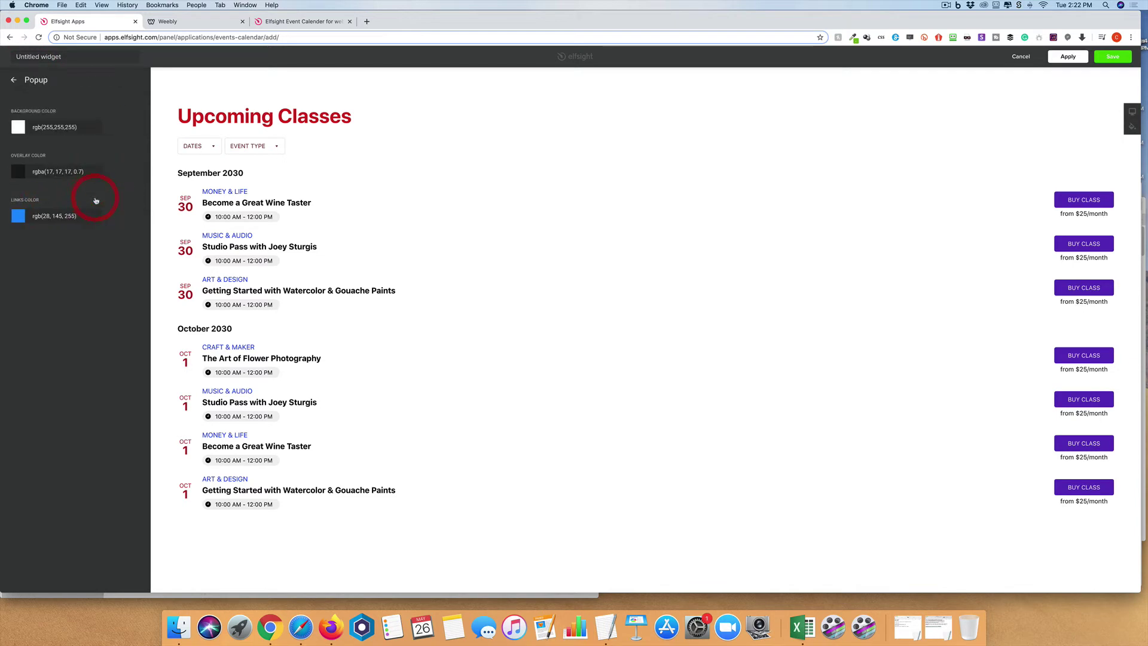
pyautogui.click(22, 222)
pyautogui.click(83, 247)
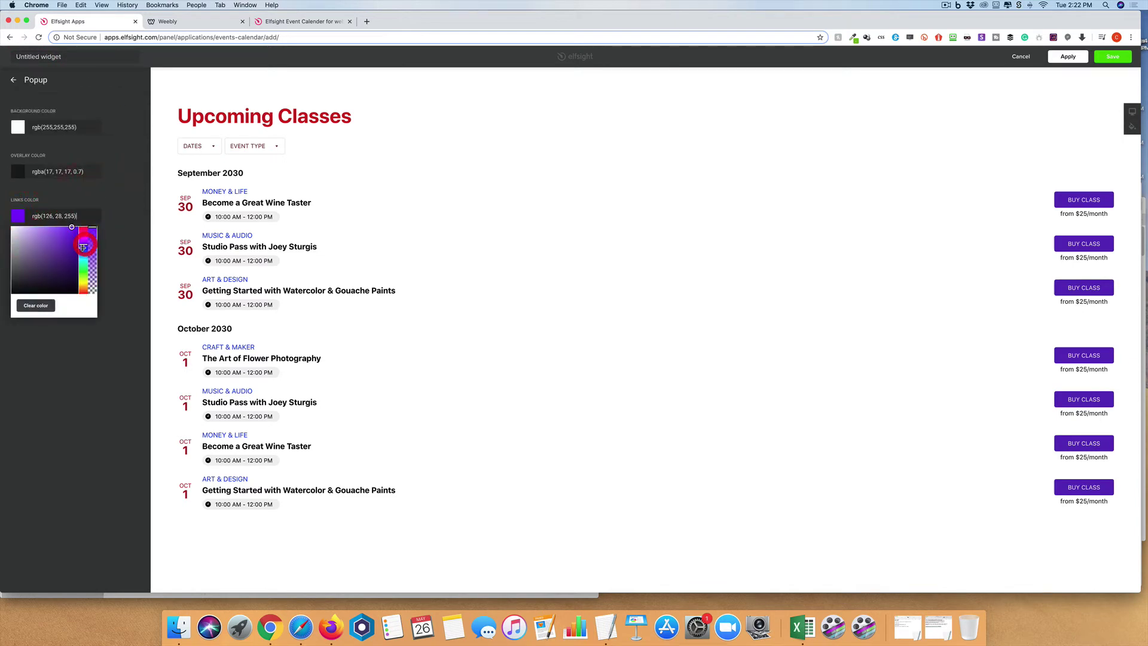
pyautogui.click(59, 248)
pyautogui.click(118, 183)
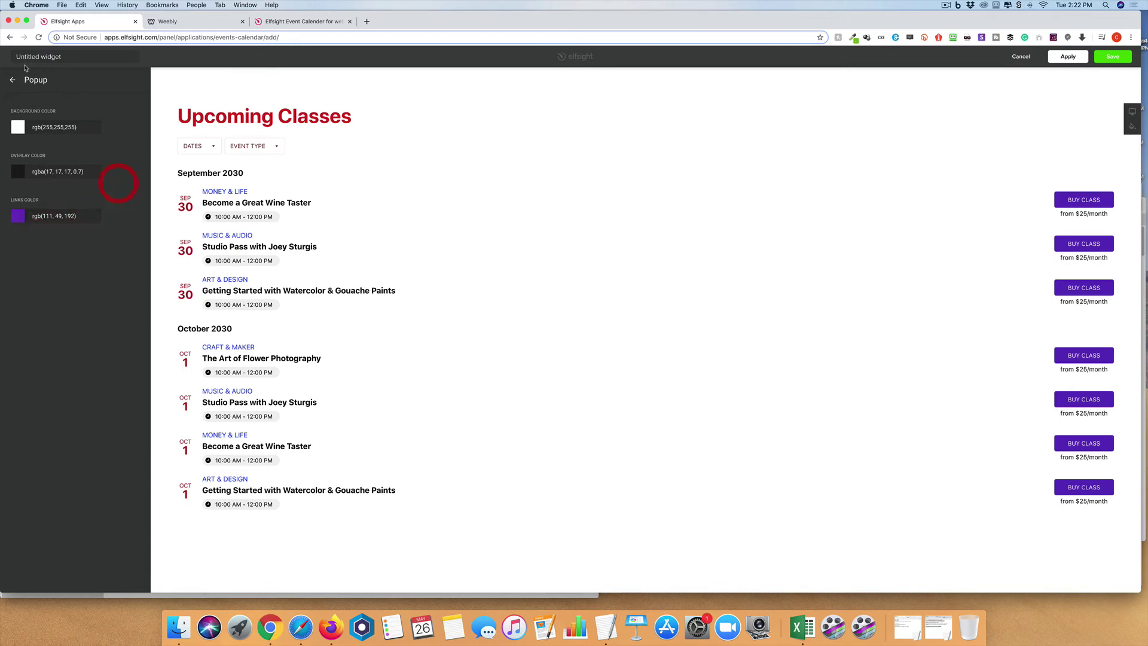
pyautogui.click(13, 79)
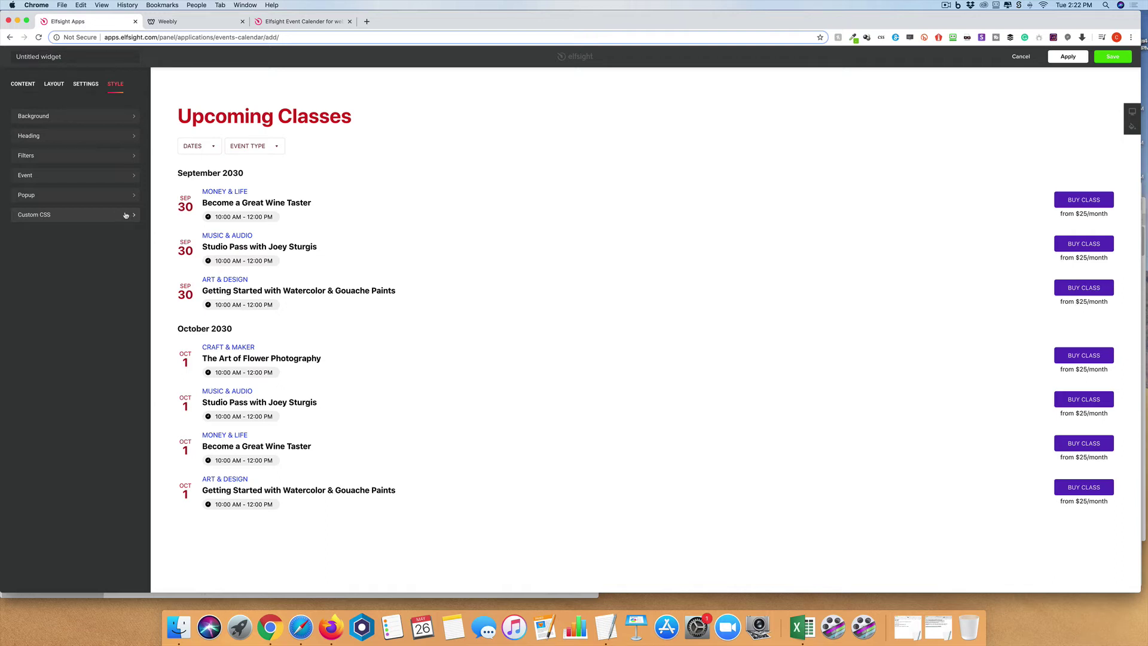
# Review the widget's click action and layout settings, its event content, and the hosts and venues lists
pyautogui.click(88, 85)
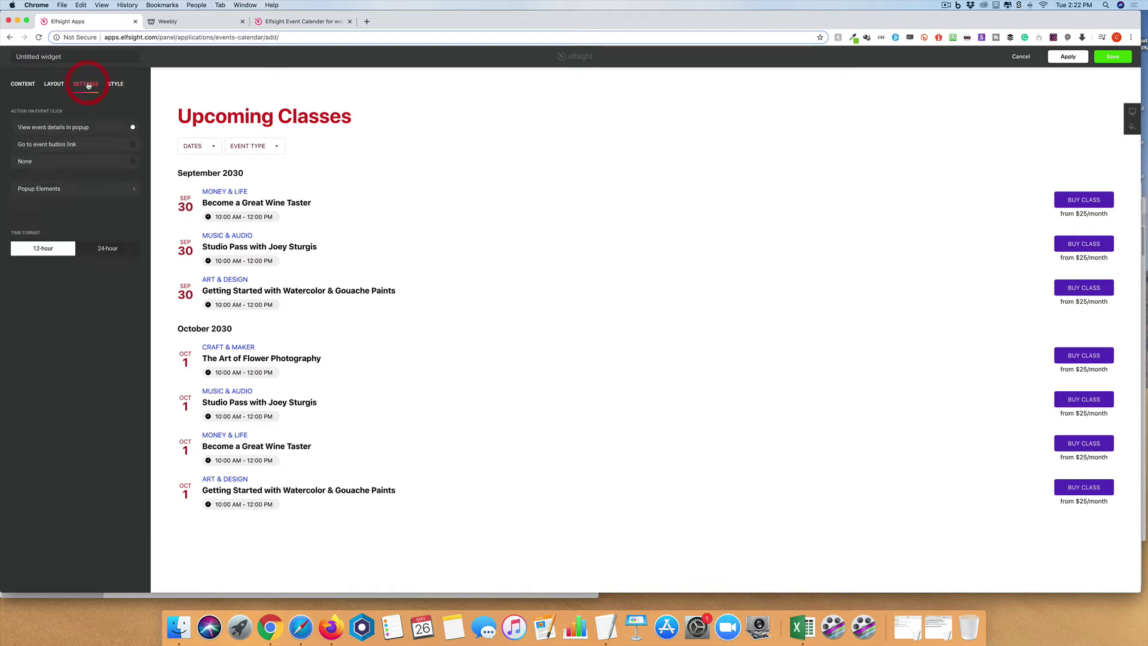
pyautogui.click(51, 84)
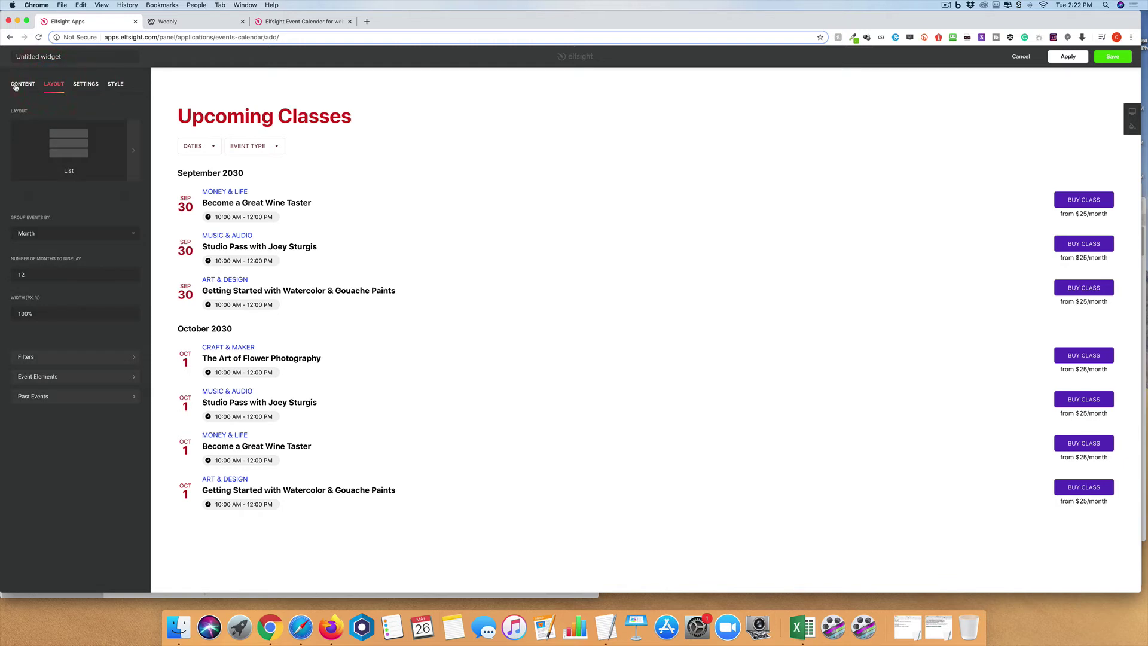
pyautogui.click(16, 87)
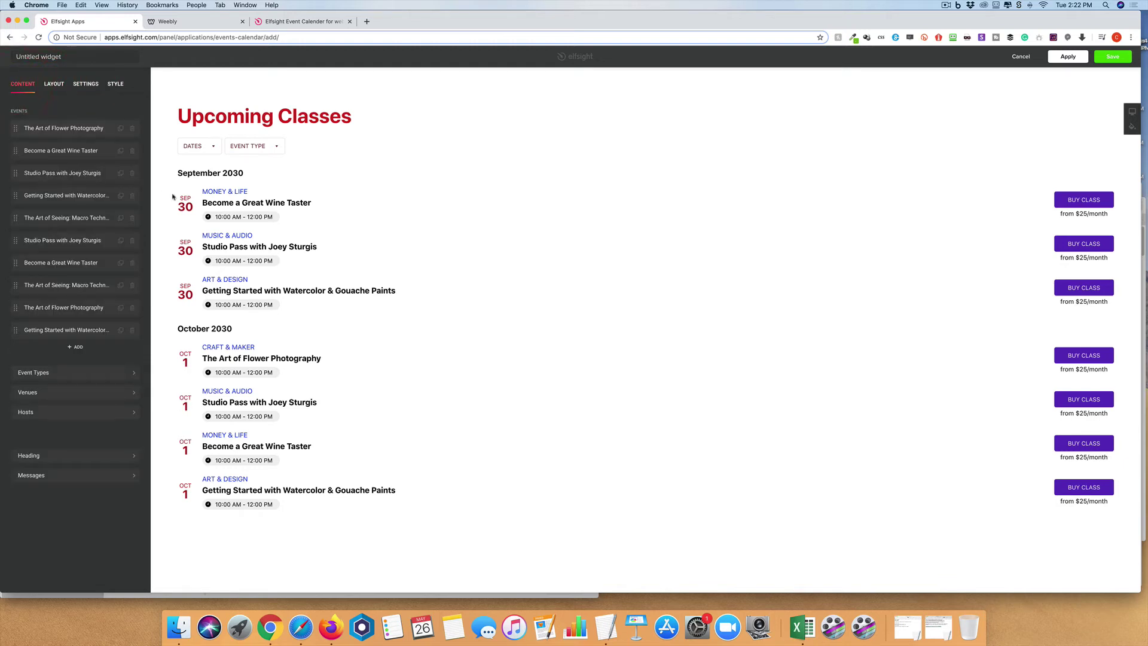
pyautogui.click(107, 413)
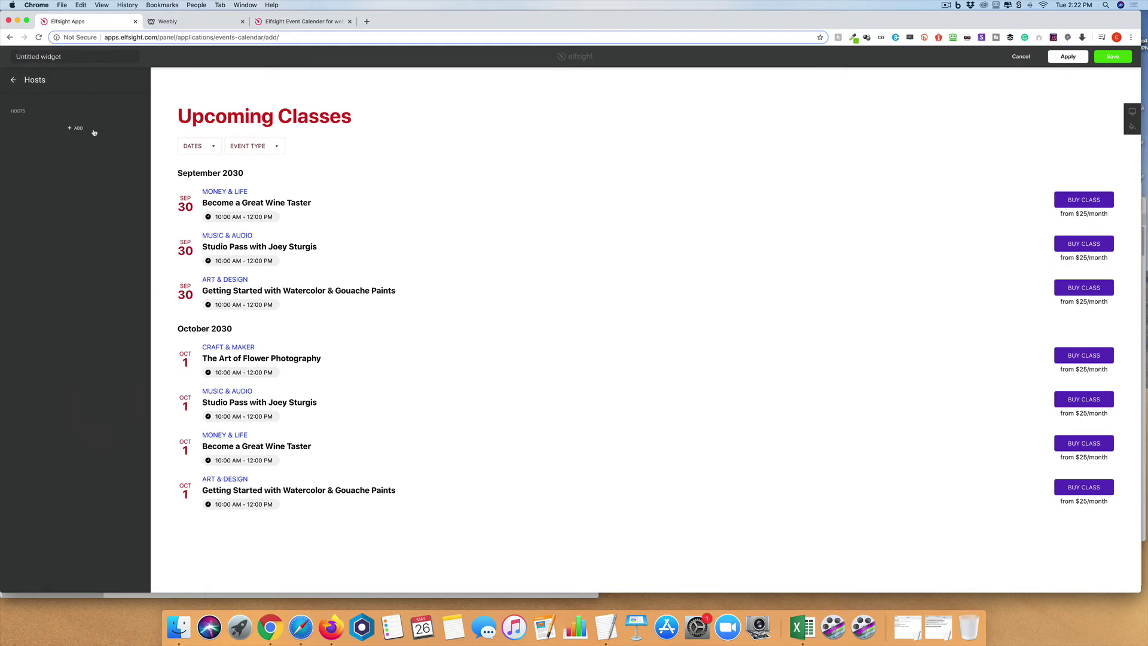
pyautogui.click(14, 79)
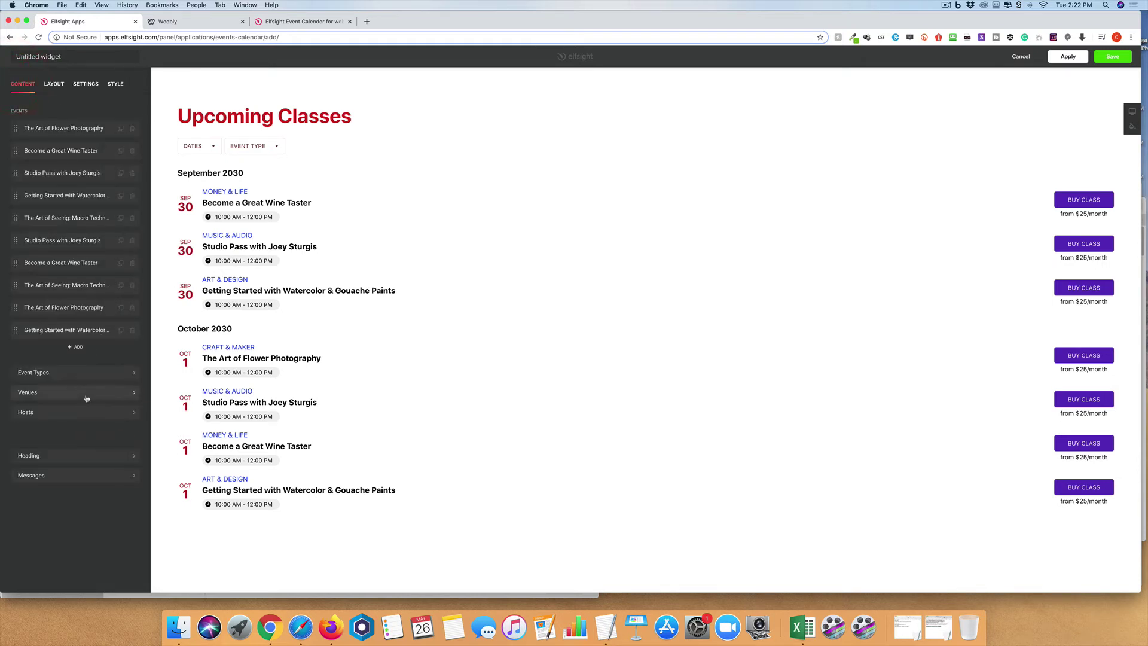
pyautogui.click(87, 397)
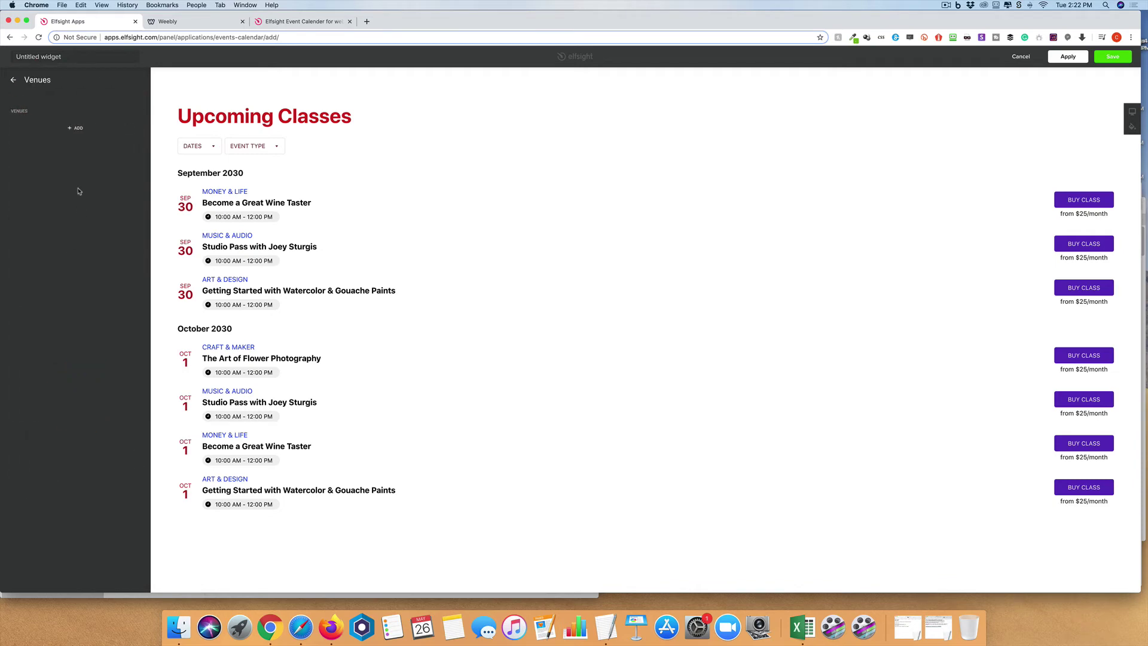
pyautogui.click(13, 79)
# Add two new event types named Beginner Yoga and Intermediate Yoga
pyautogui.click(102, 374)
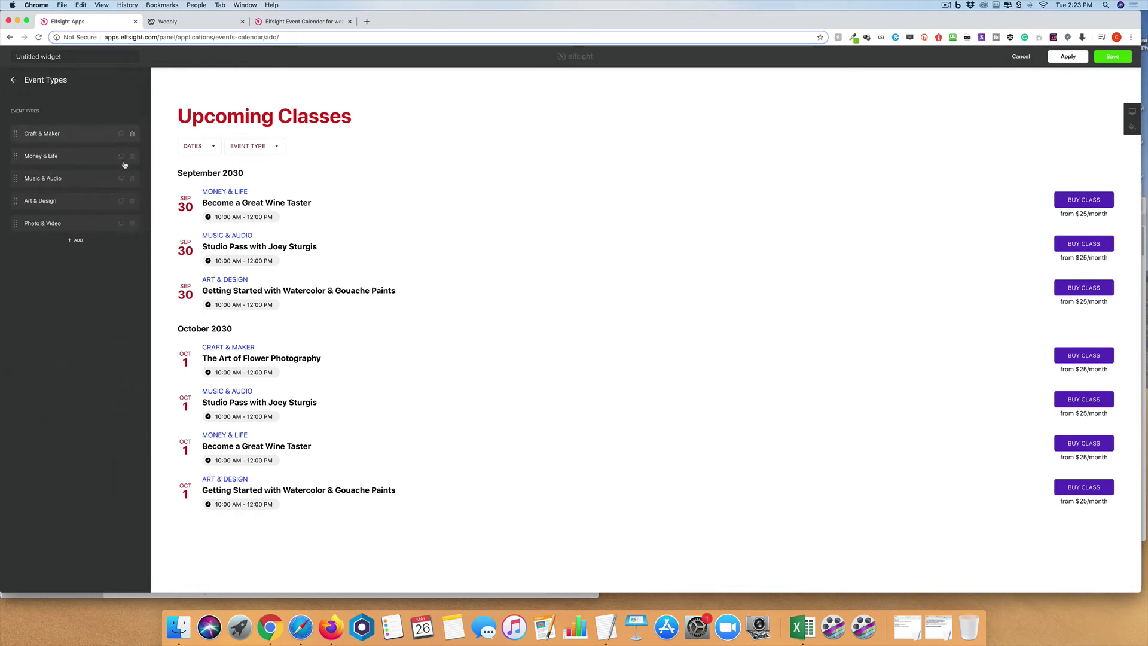
pyautogui.click(76, 241)
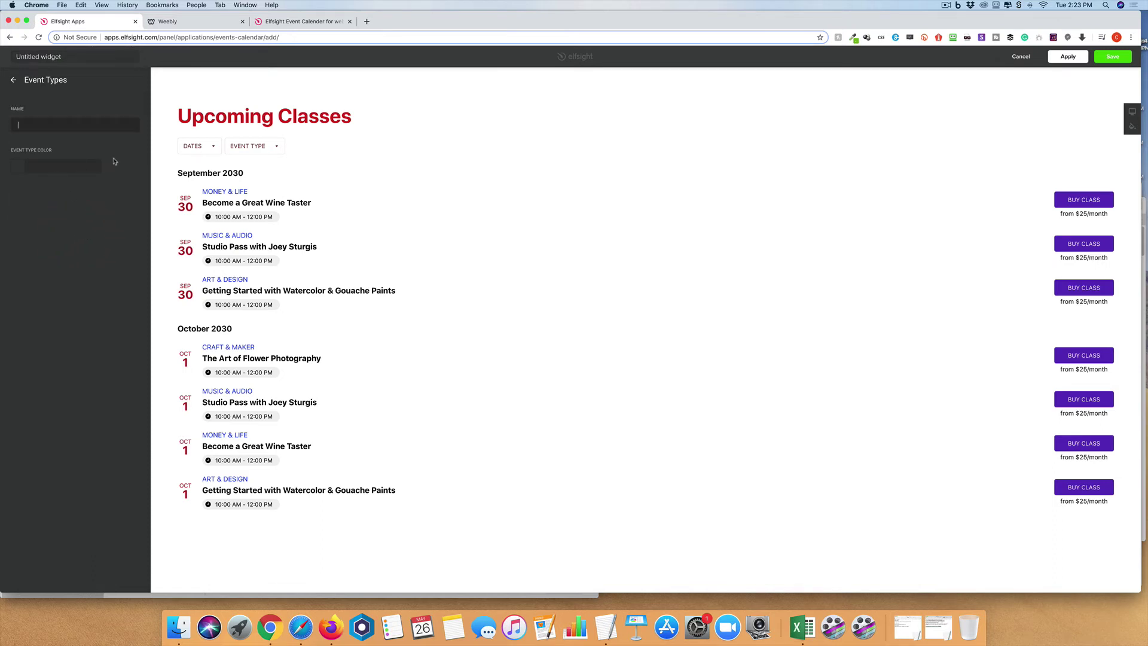
pyautogui.write('Beginner Yoga')
pyautogui.click(21, 84)
pyautogui.click(78, 263)
pyautogui.write('Intermediate TYoga')
pyautogui.click(12, 79)
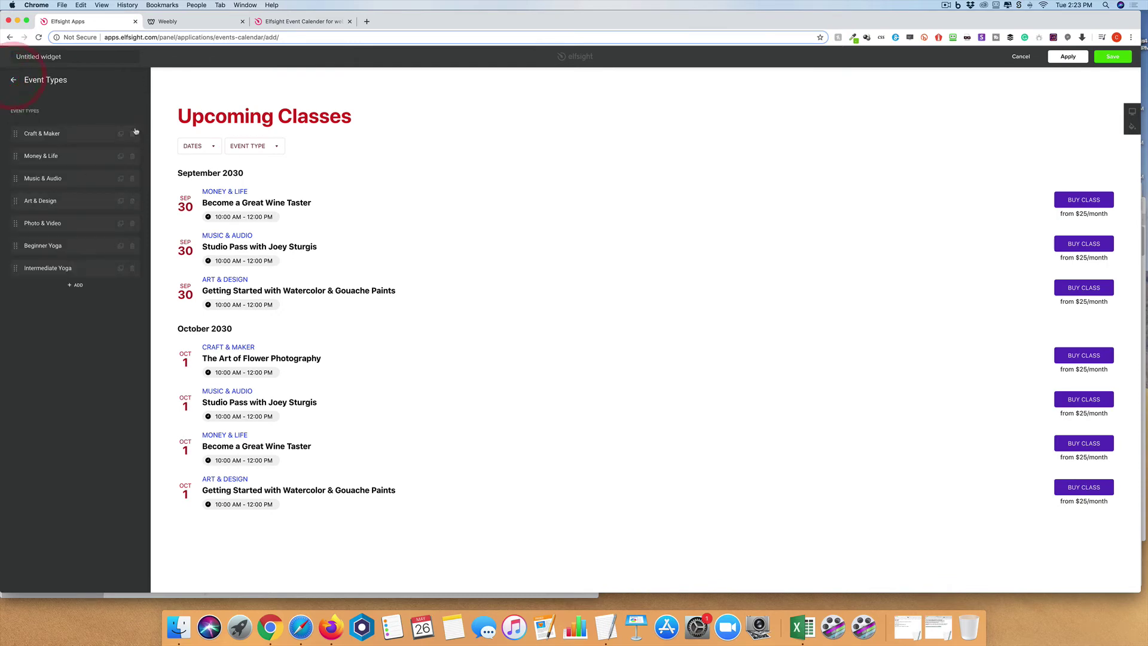
# Remove the Craft & Maker, Money & Life, Music & Audio, Art & Design and Photo & Video event types
pyautogui.click(132, 133)
pyautogui.click(109, 133)
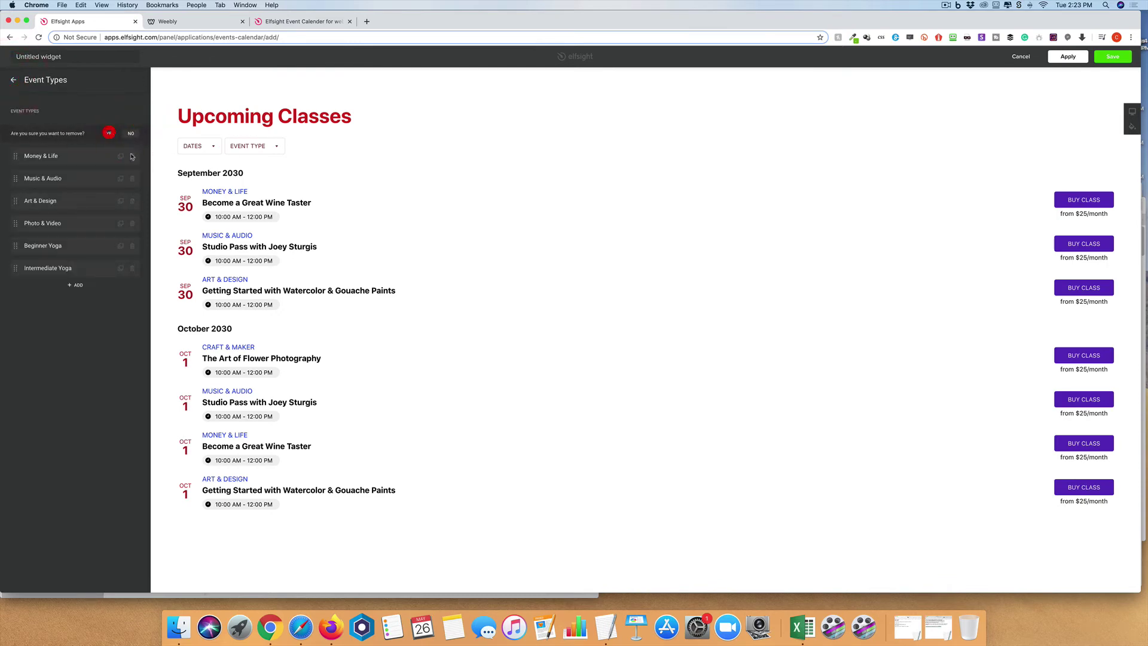
pyautogui.click(132, 133)
pyautogui.click(109, 133)
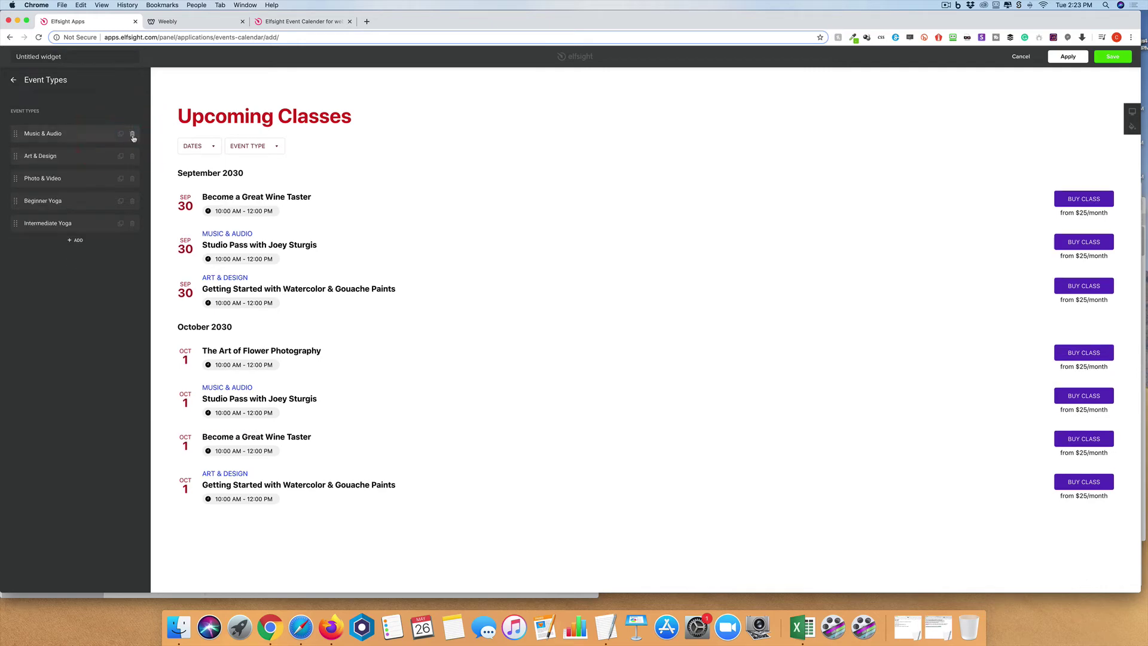
pyautogui.click(132, 133)
pyautogui.click(109, 133)
pyautogui.click(132, 132)
pyautogui.click(110, 134)
pyautogui.click(132, 133)
pyautogui.click(111, 133)
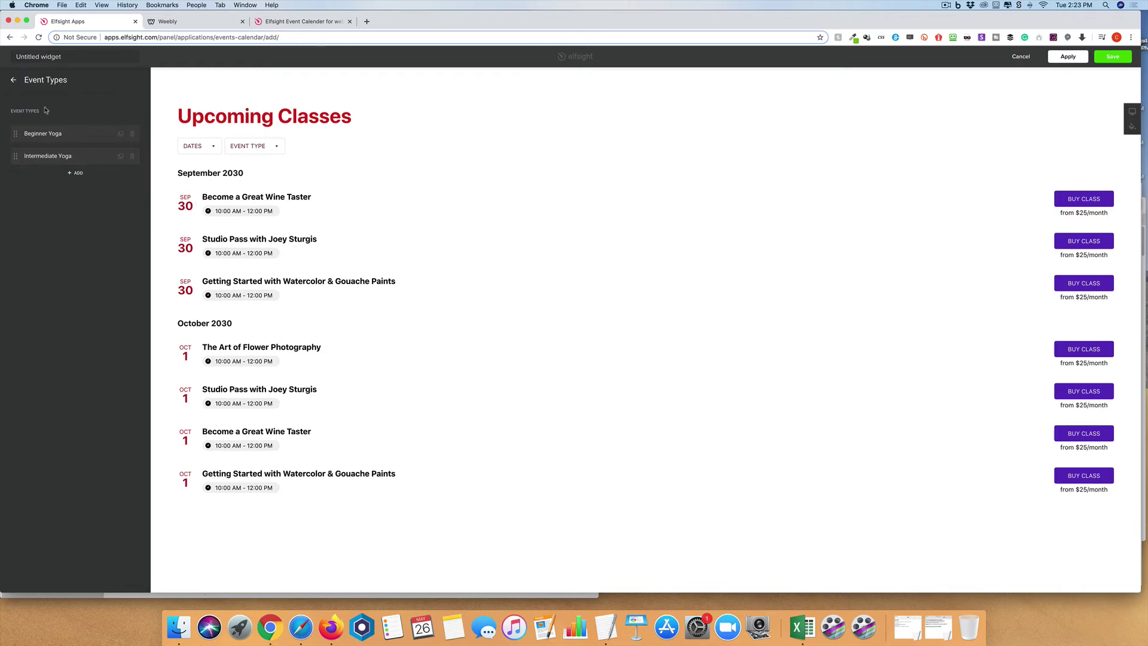
# Add a new event to the calendar and name it Morning Namaste
pyautogui.click(13, 81)
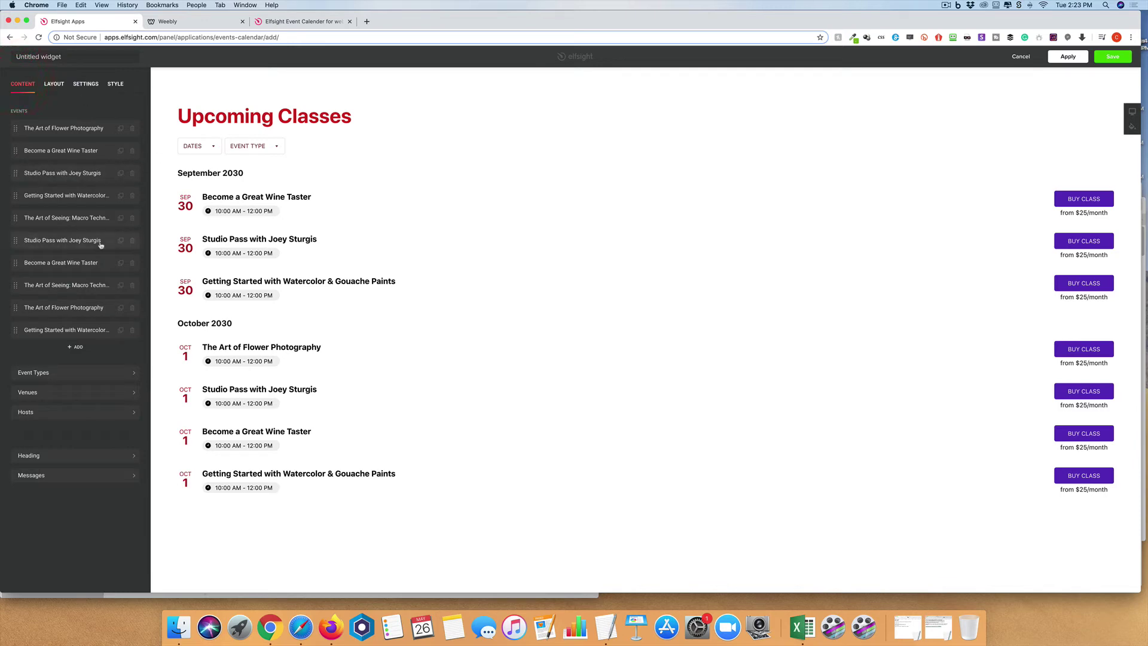
pyautogui.click(76, 346)
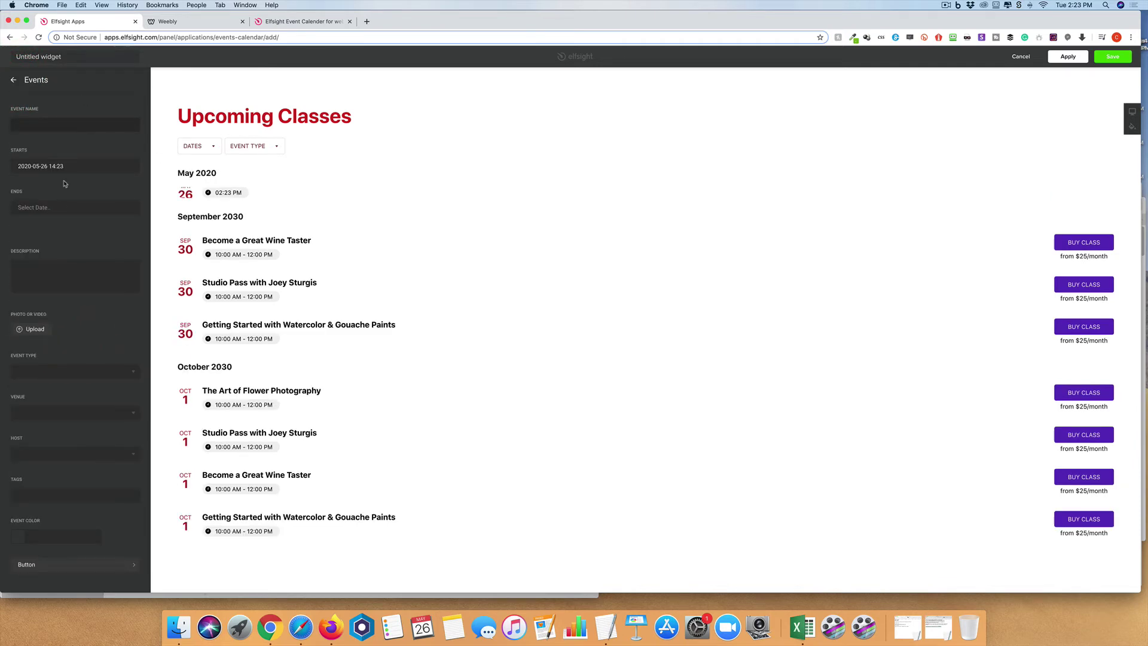
pyautogui.write('Morning Namastya')
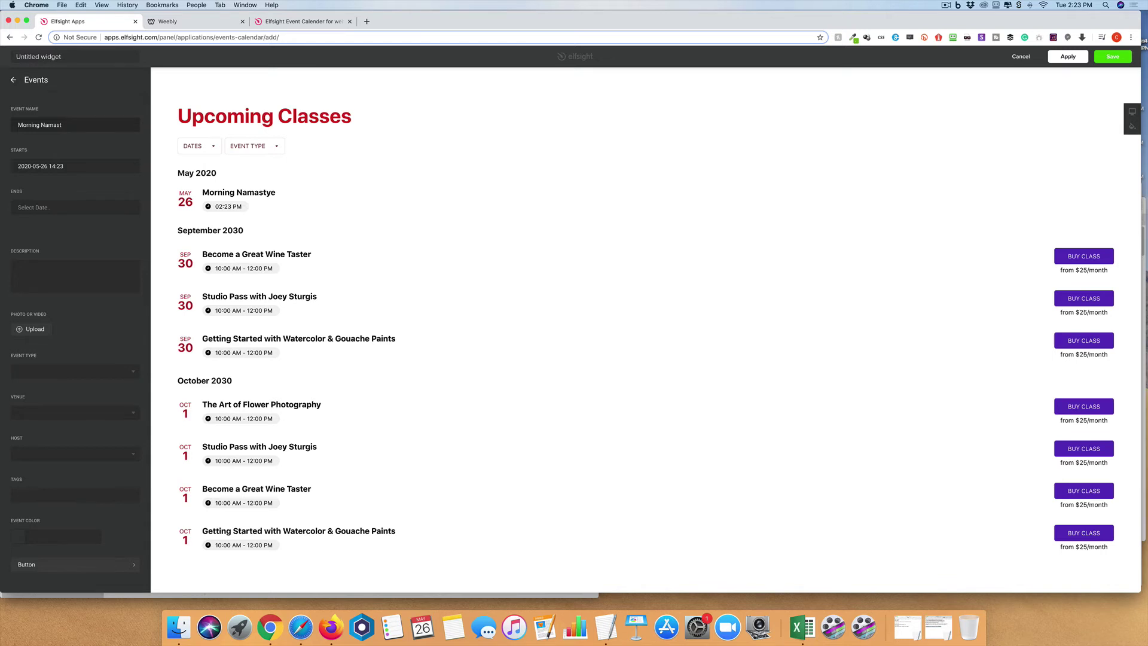
# Set the Morning Namaste event to start on May 28, 2020 at 9:00 AM
pyautogui.click(91, 167)
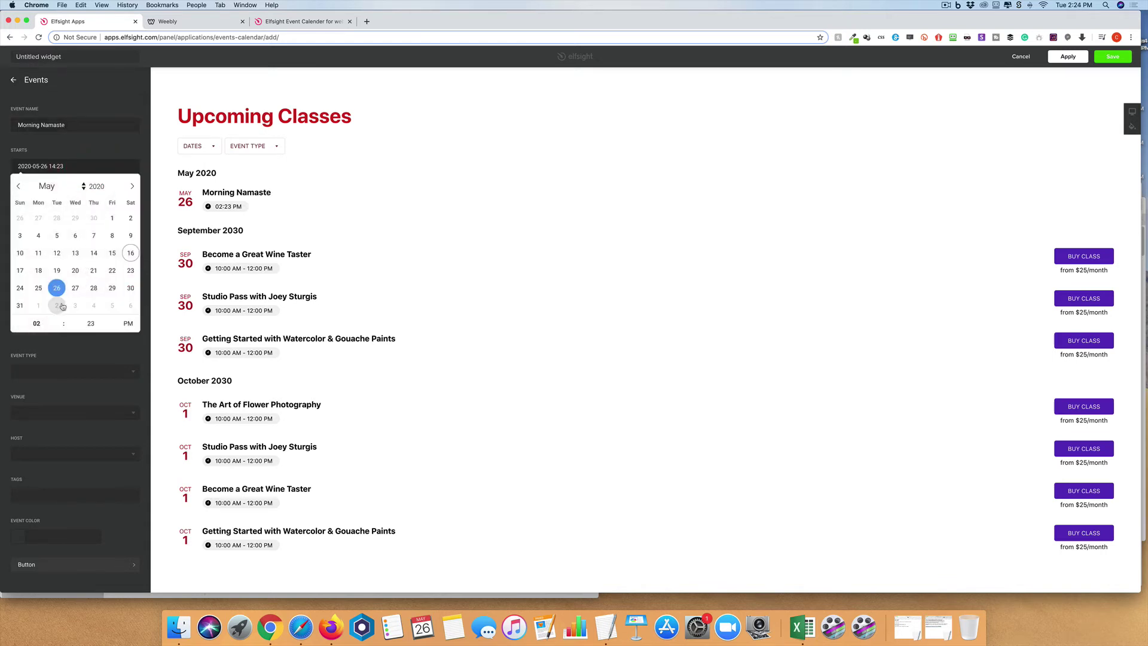
pyautogui.click(94, 289)
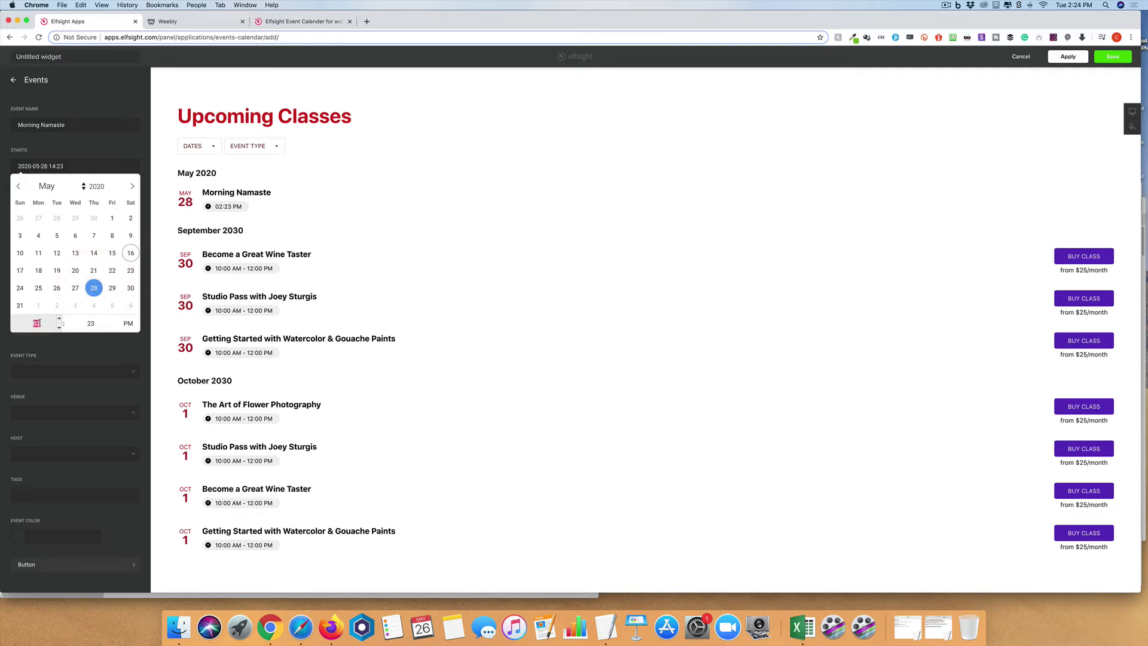
pyautogui.write('0')
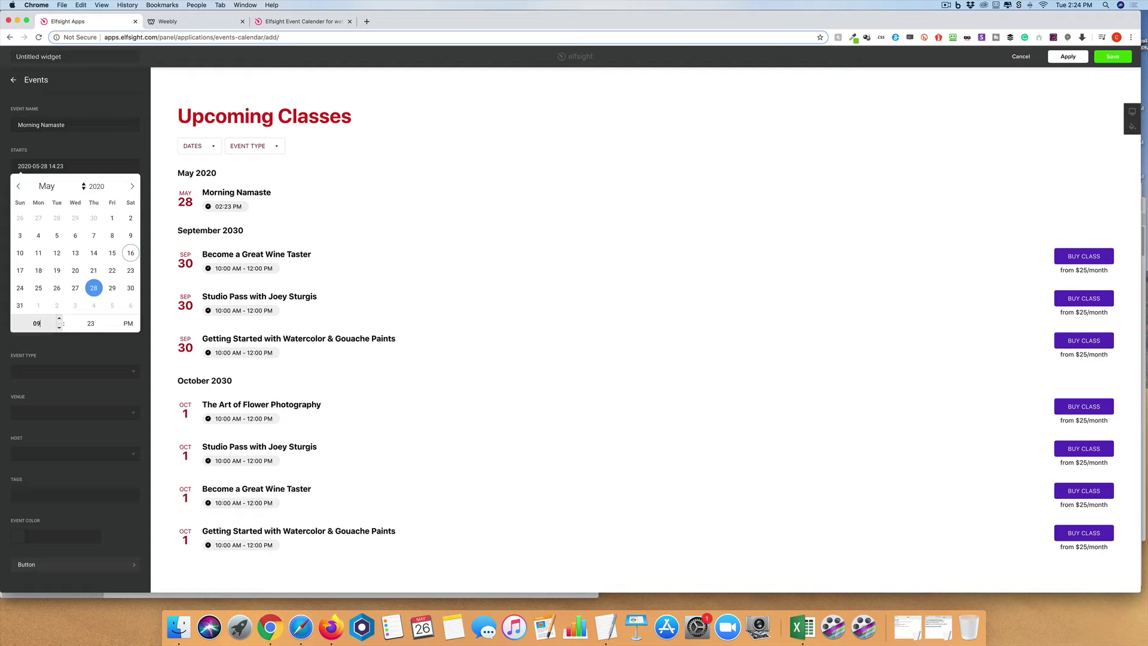
pyautogui.click(96, 324)
pyautogui.press('BackSpace')
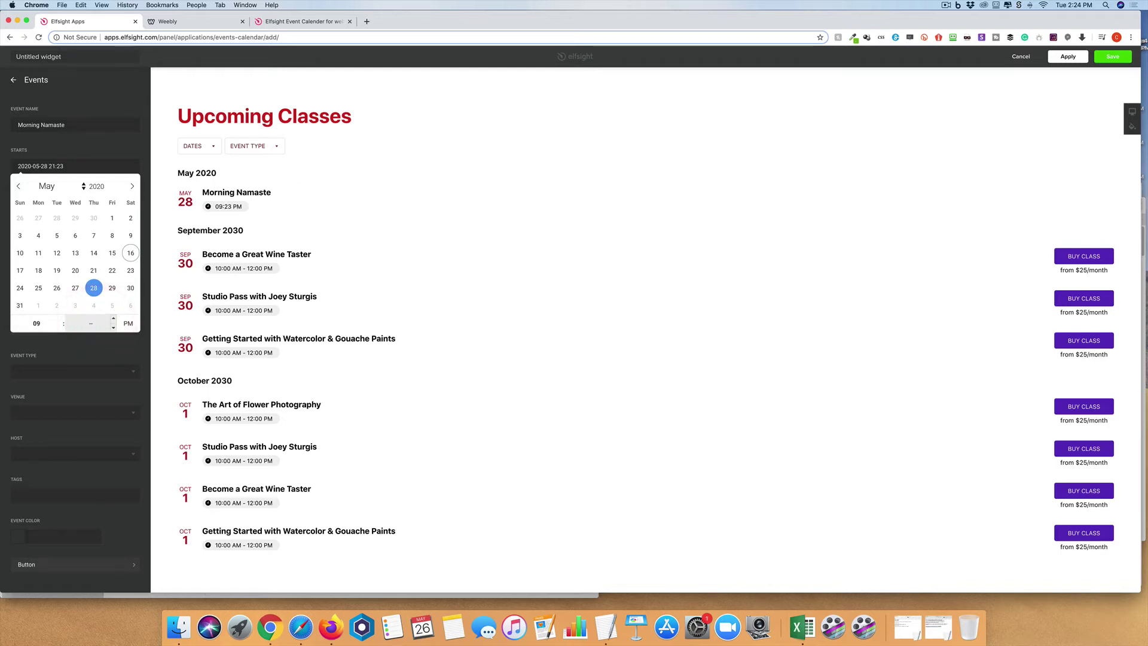
pyautogui.click(128, 323)
pyautogui.click(117, 142)
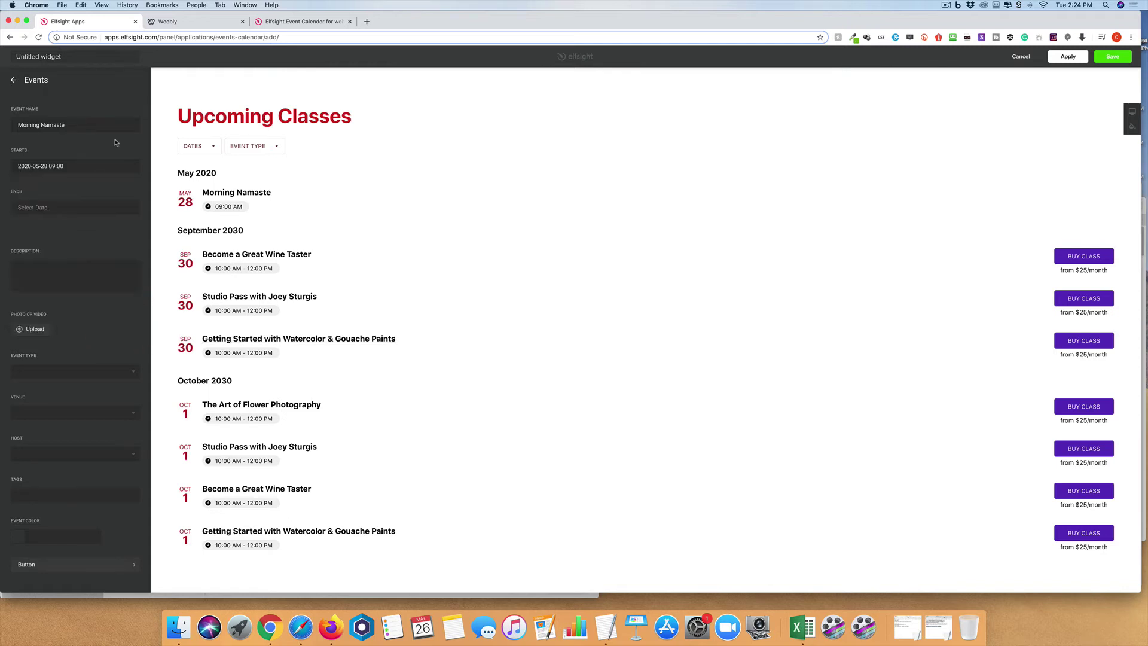
# Set the Morning Namaste event to end on May 28, 2020 at 10:00 AM
pyautogui.click(77, 208)
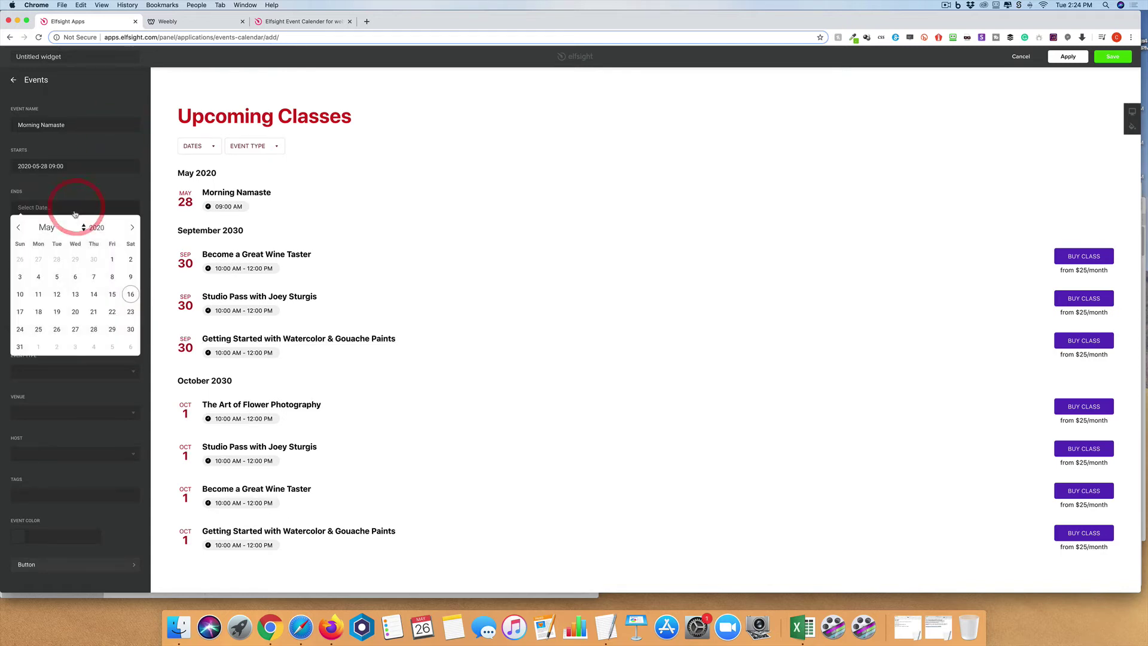
pyautogui.click(94, 329)
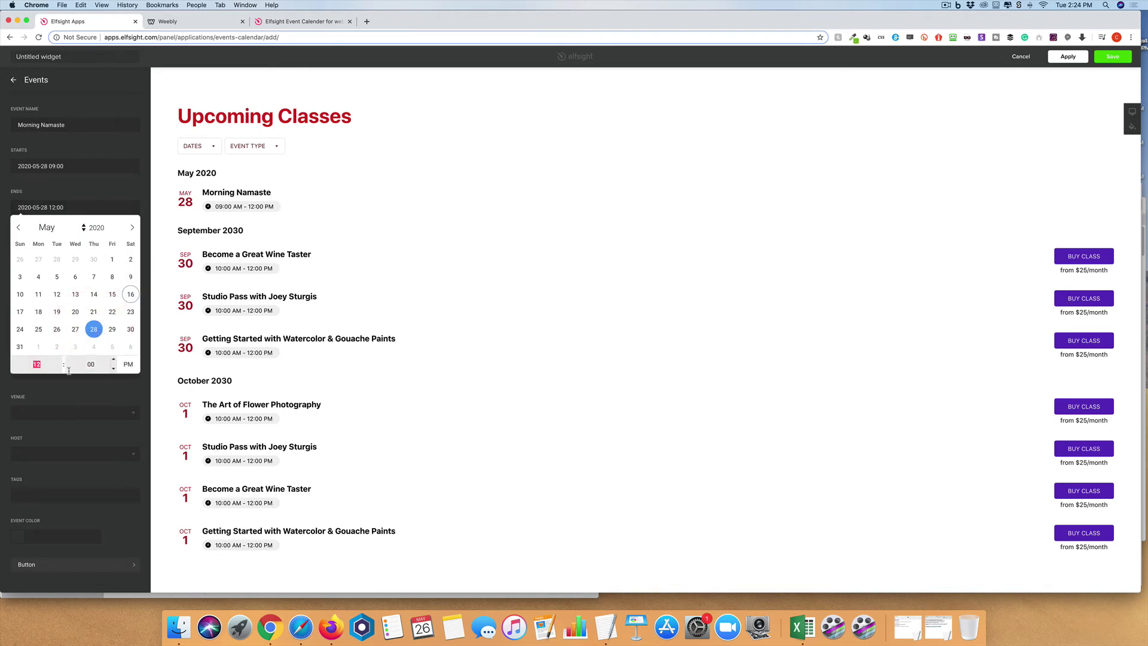
pyautogui.write('10')
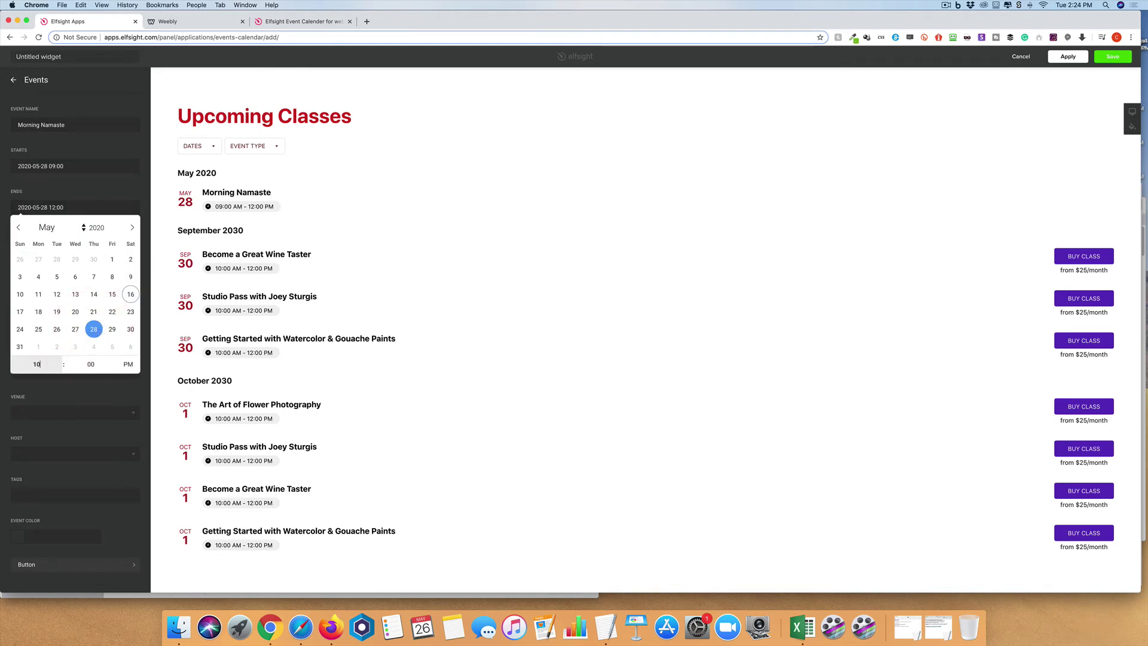
pyautogui.click(128, 365)
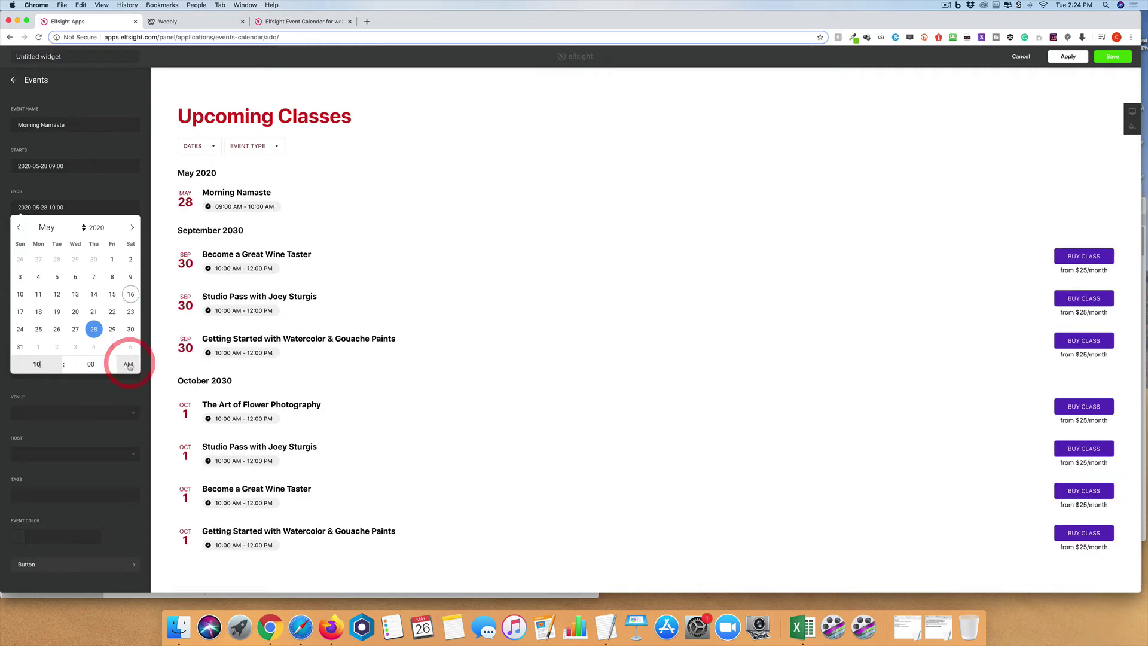
pyautogui.click(109, 389)
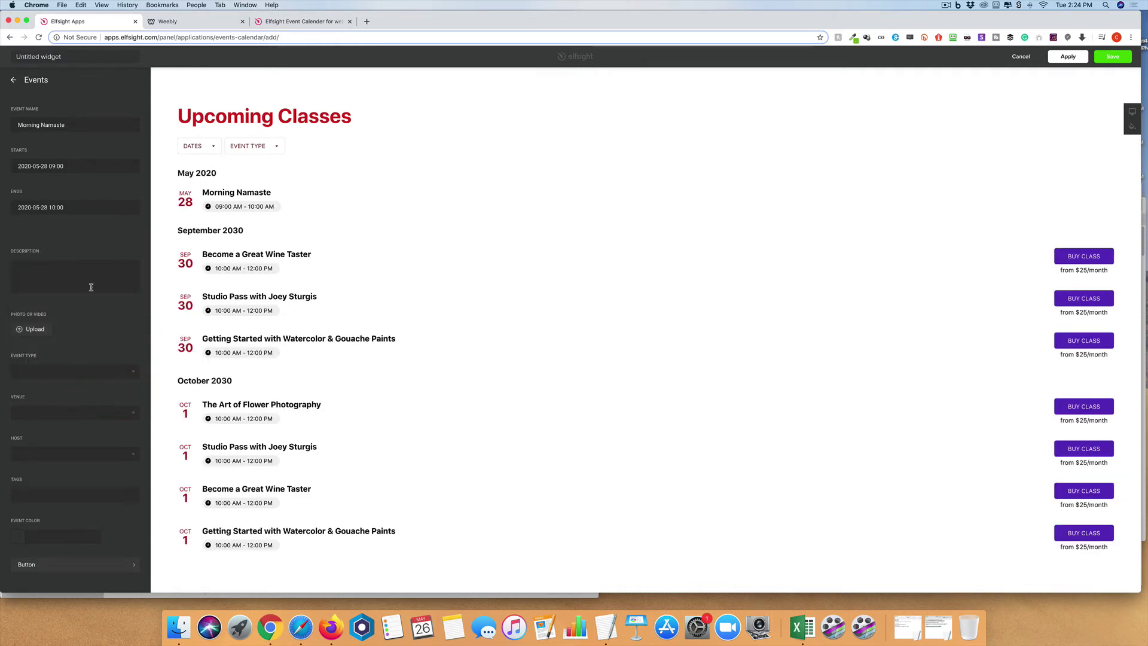
# Describe the Morning Namaste event as "This is our Beginner Yoga Class" and assign it the Beginner Yoga event type
pyautogui.click(71, 273)
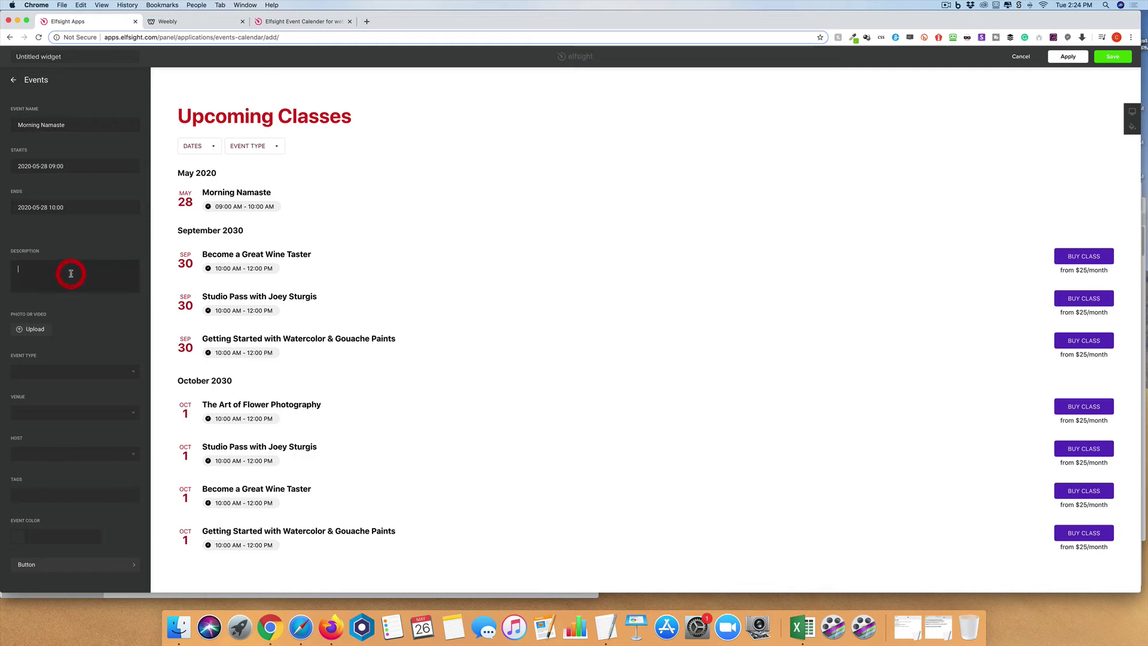
pyautogui.write('This is our Beginner Yoga Class')
pyautogui.click(116, 370)
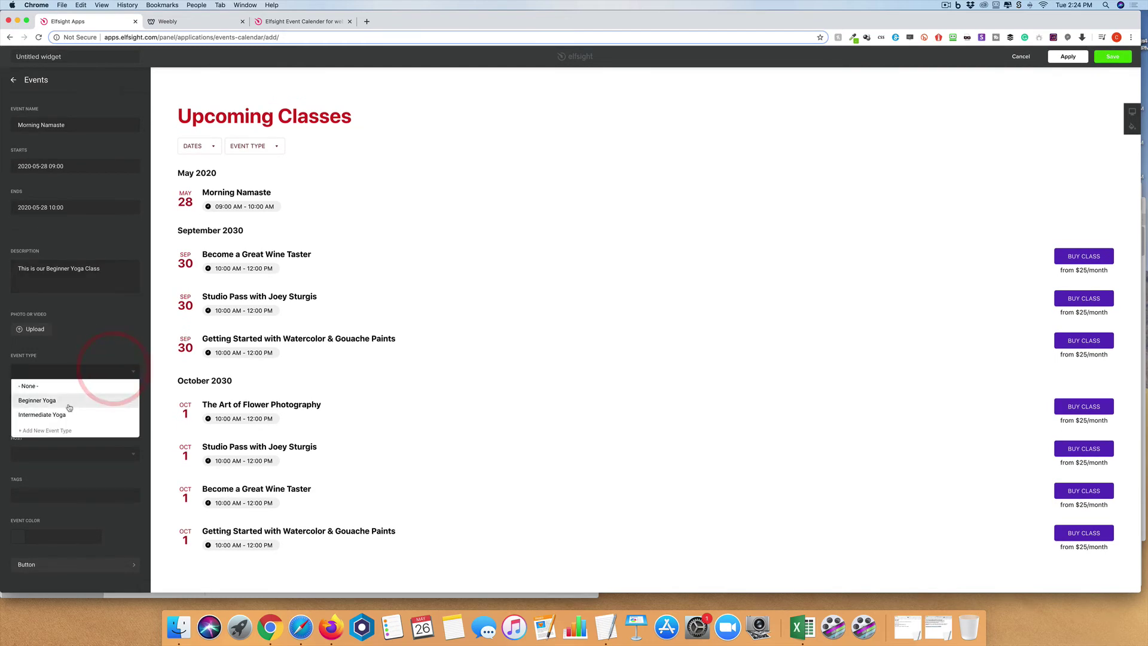
pyautogui.click(37, 400)
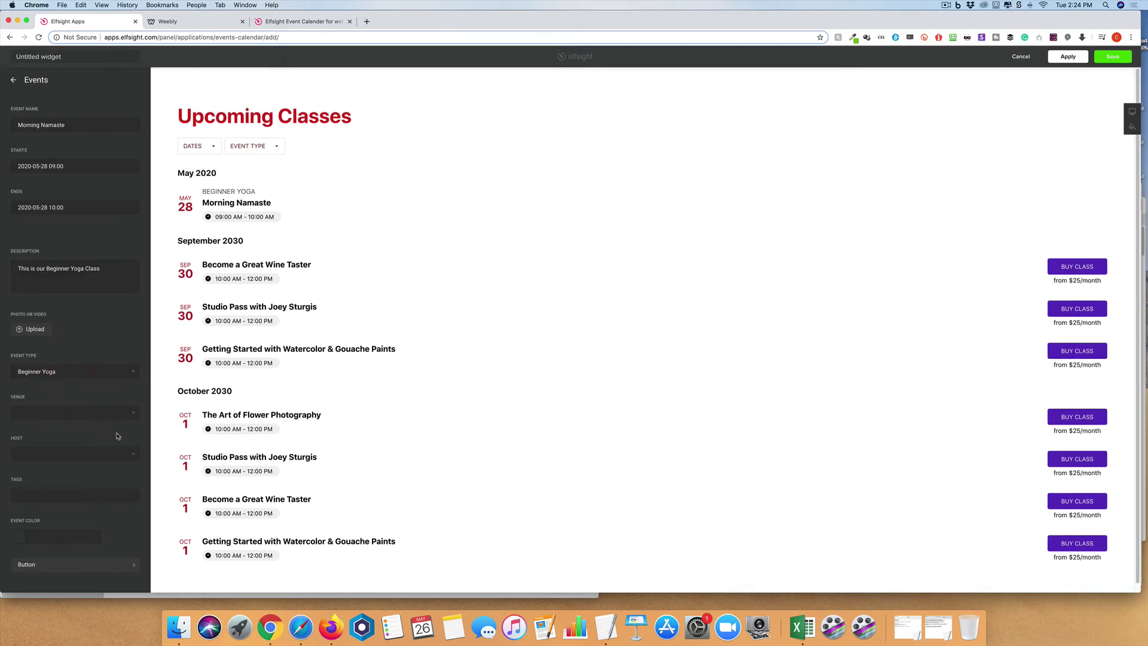
# Show a button on the Morning Namaste event, label it Sign Up and fill in its link
pyautogui.click(106, 566)
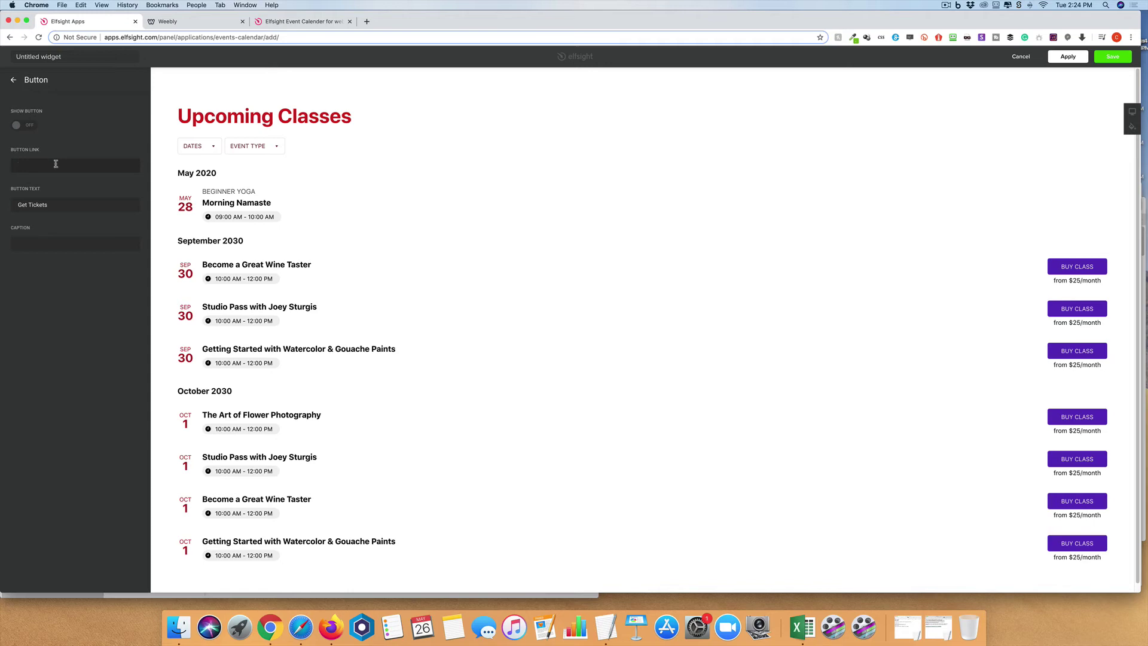
pyautogui.write('Sign Up')
pyautogui.click(29, 127)
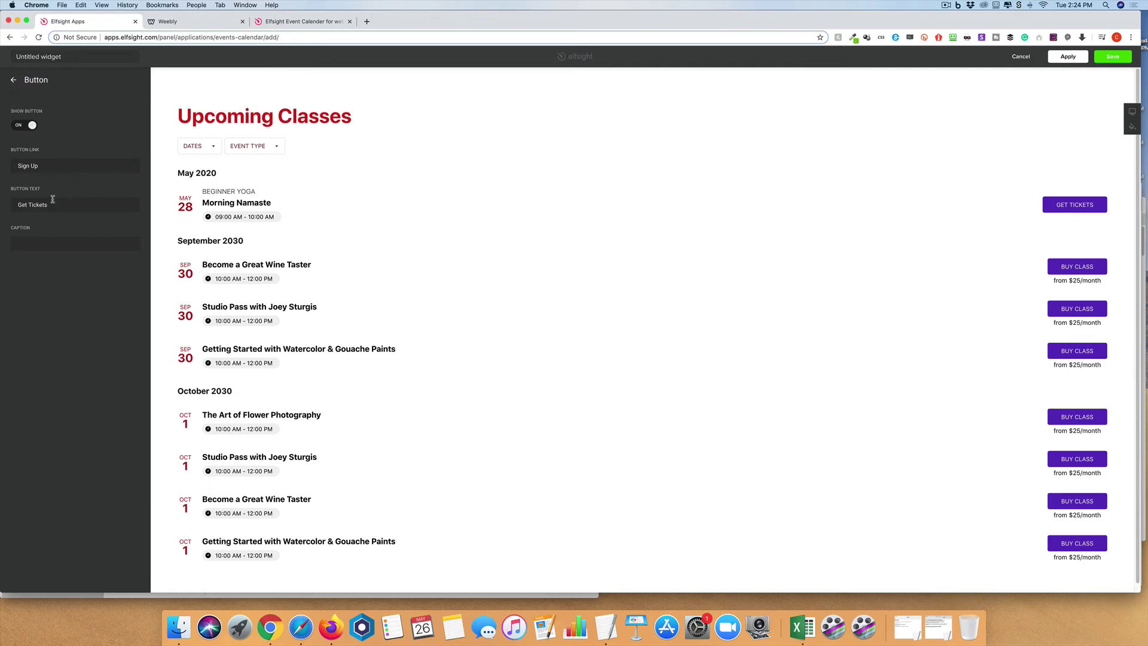
pyautogui.moveTo(52, 204); pyautogui.dragTo(3, 197)
pyautogui.write('Sign Up')
pyautogui.moveTo(48, 165); pyautogui.dragTo(1, 169)
pyautogui.write('?')
pyautogui.click(12, 79)
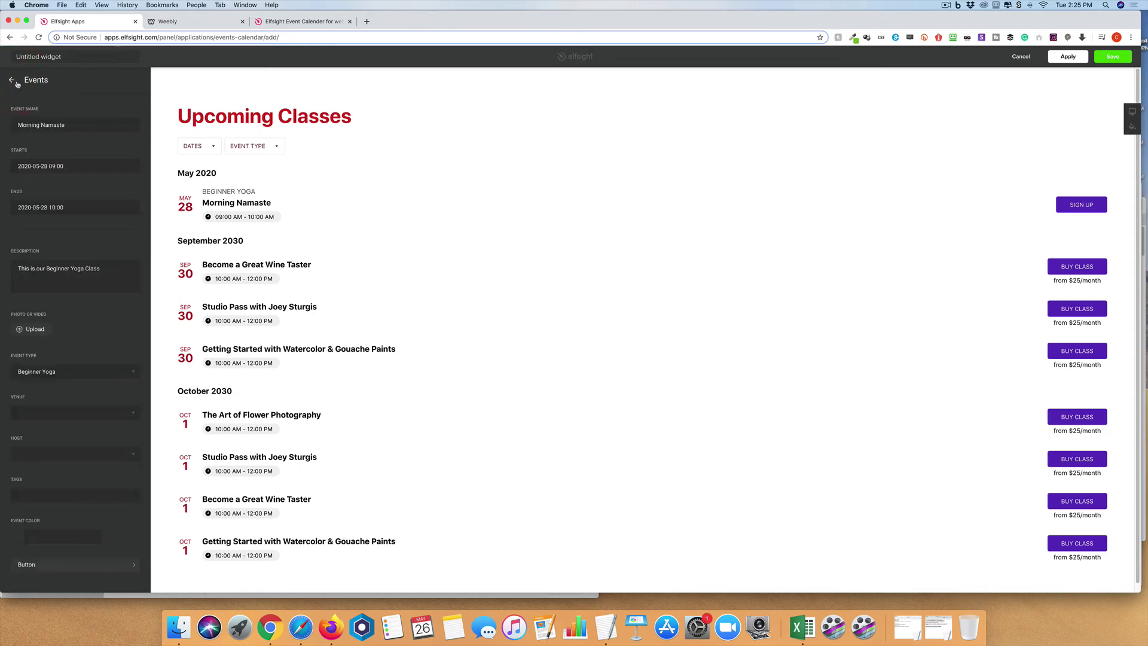
pyautogui.click(12, 80)
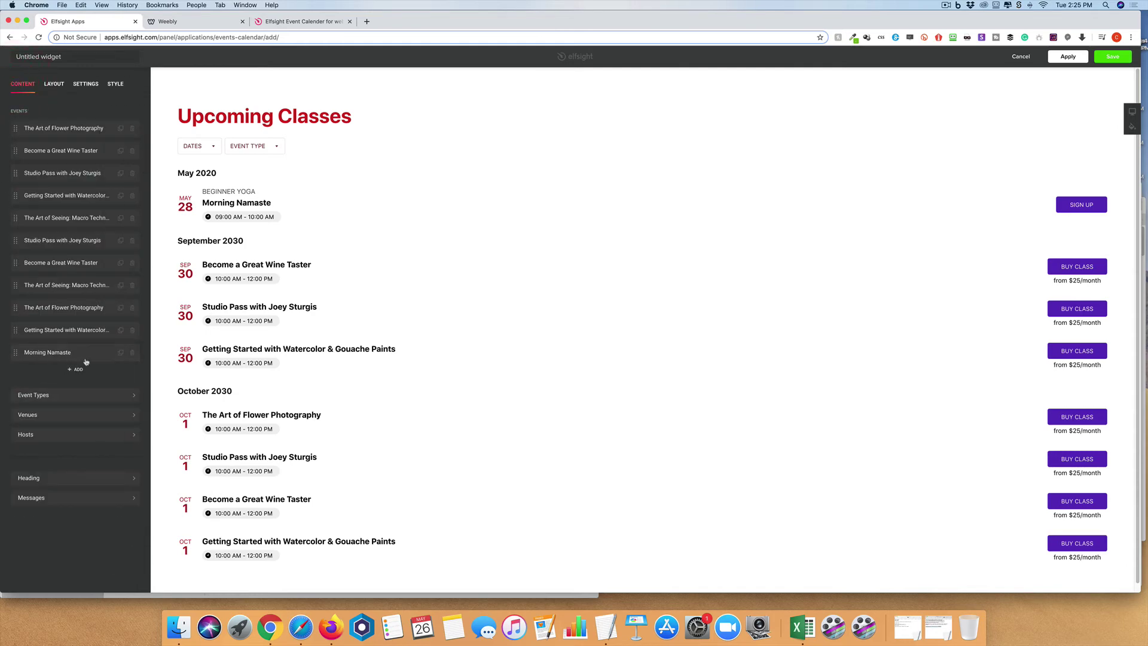
# Remove all ten sample events from the calendar, keeping only Morning Namaste
pyautogui.click(133, 331)
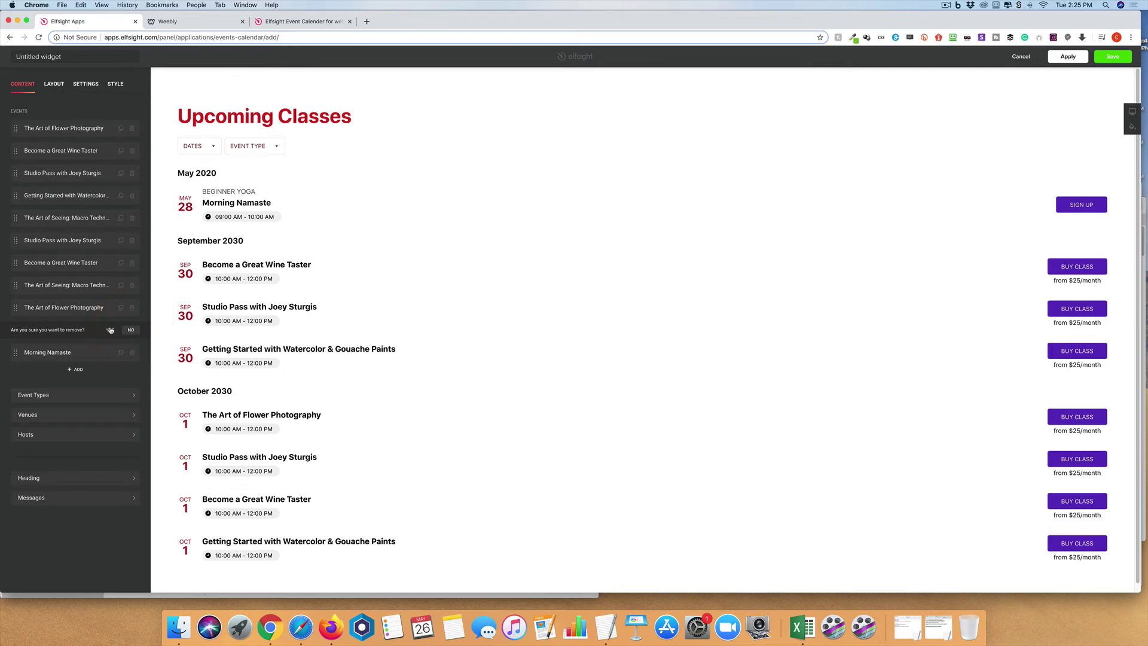
pyautogui.click(110, 329)
pyautogui.click(133, 307)
pyautogui.click(111, 307)
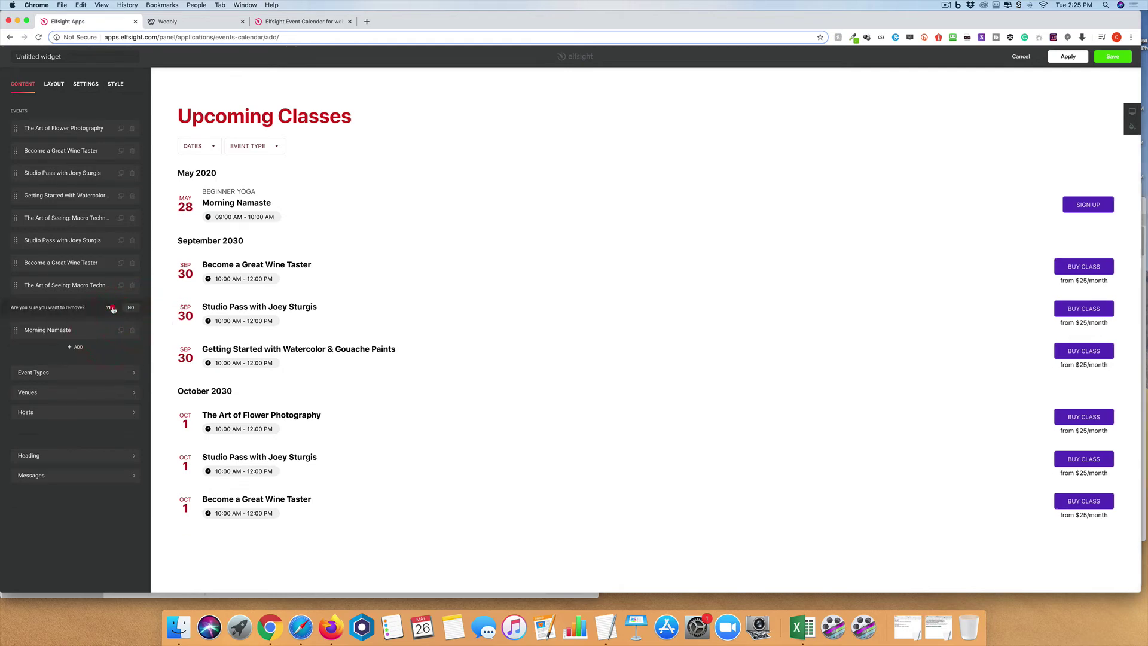
pyautogui.click(133, 284)
pyautogui.click(112, 285)
pyautogui.click(133, 263)
pyautogui.click(112, 262)
pyautogui.click(132, 240)
pyautogui.click(112, 240)
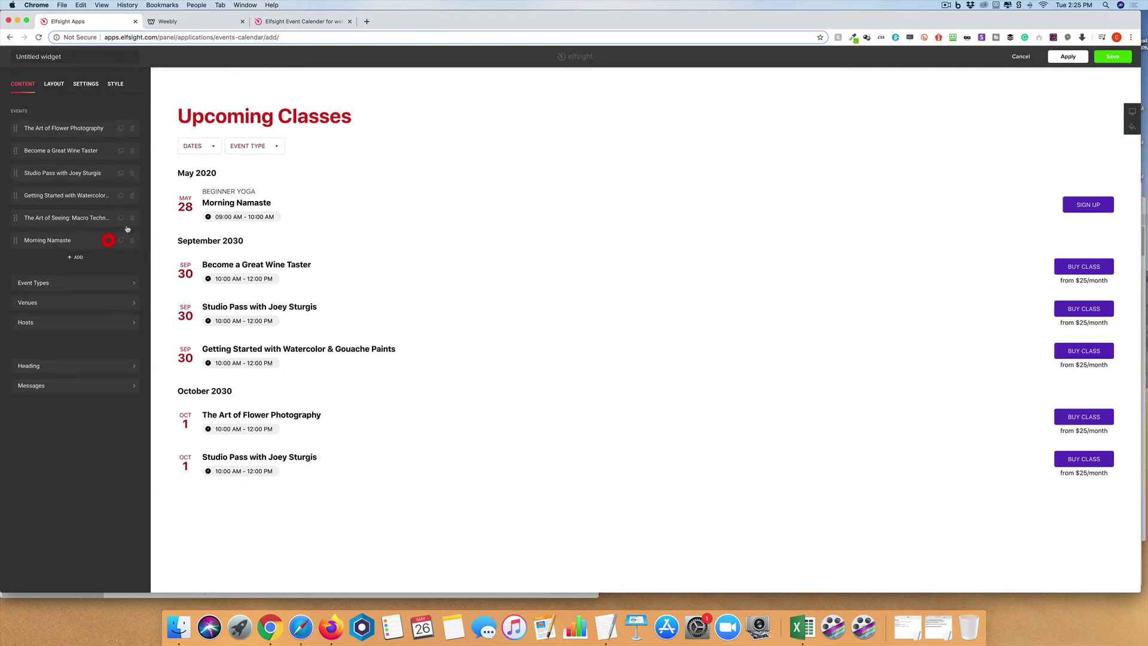
pyautogui.click(132, 218)
pyautogui.click(114, 219)
pyautogui.click(132, 195)
pyautogui.click(112, 195)
pyautogui.click(133, 173)
pyautogui.click(111, 172)
pyautogui.click(133, 150)
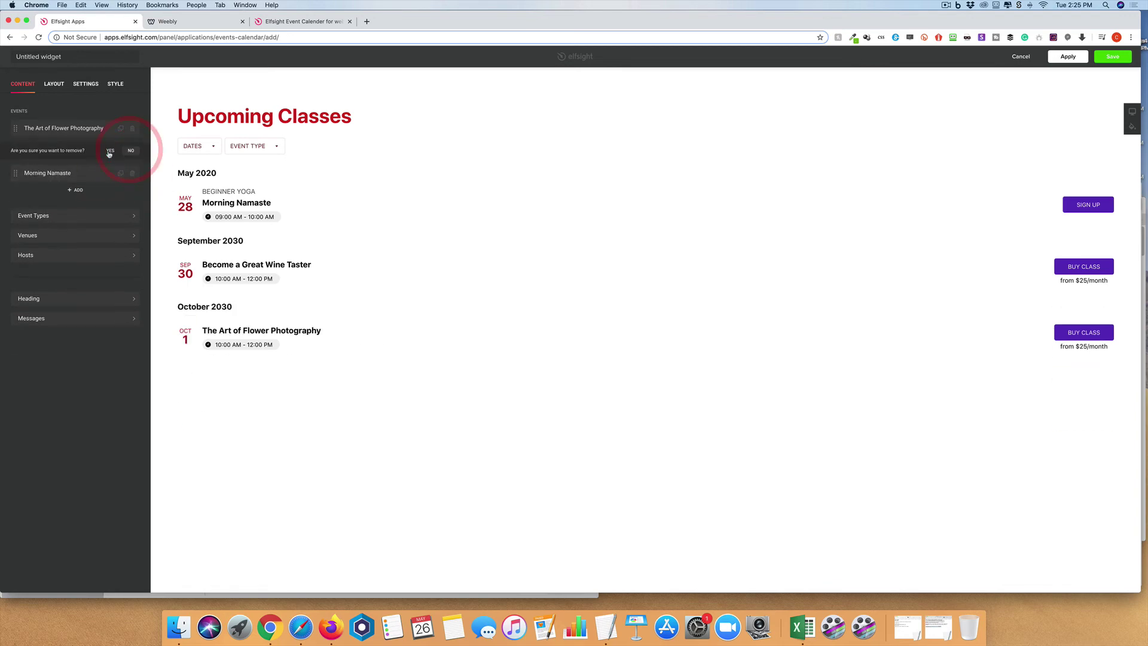
pyautogui.click(112, 150)
pyautogui.click(133, 128)
pyautogui.click(112, 128)
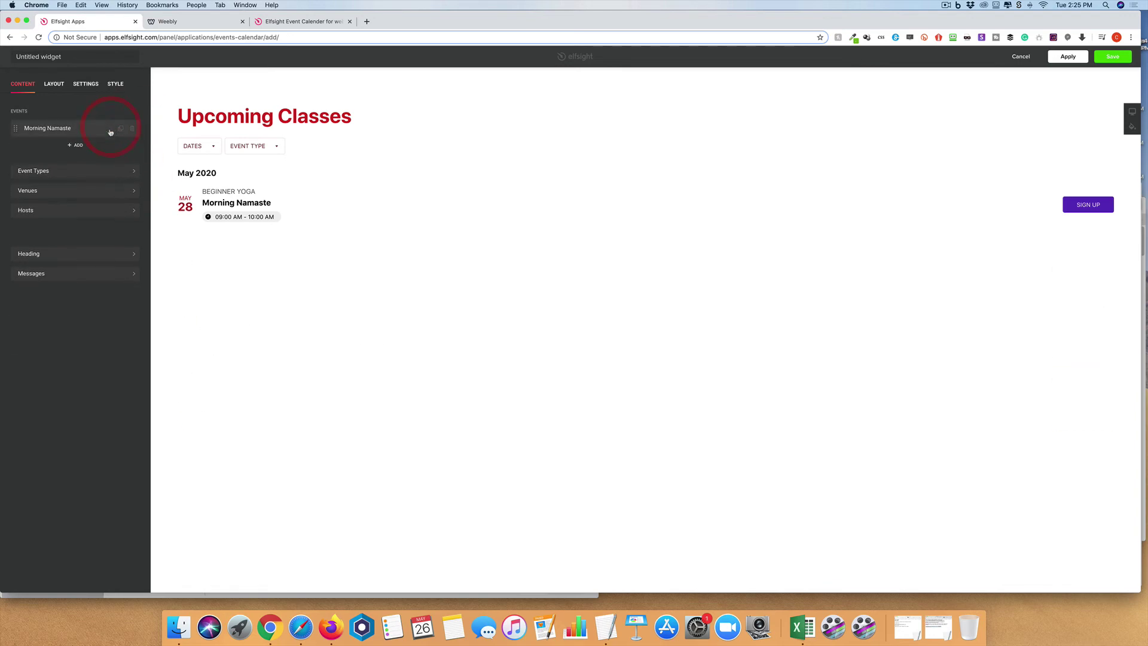
# Add a new event to the calendar and name it Afternoon Yoga
pyautogui.click(75, 145)
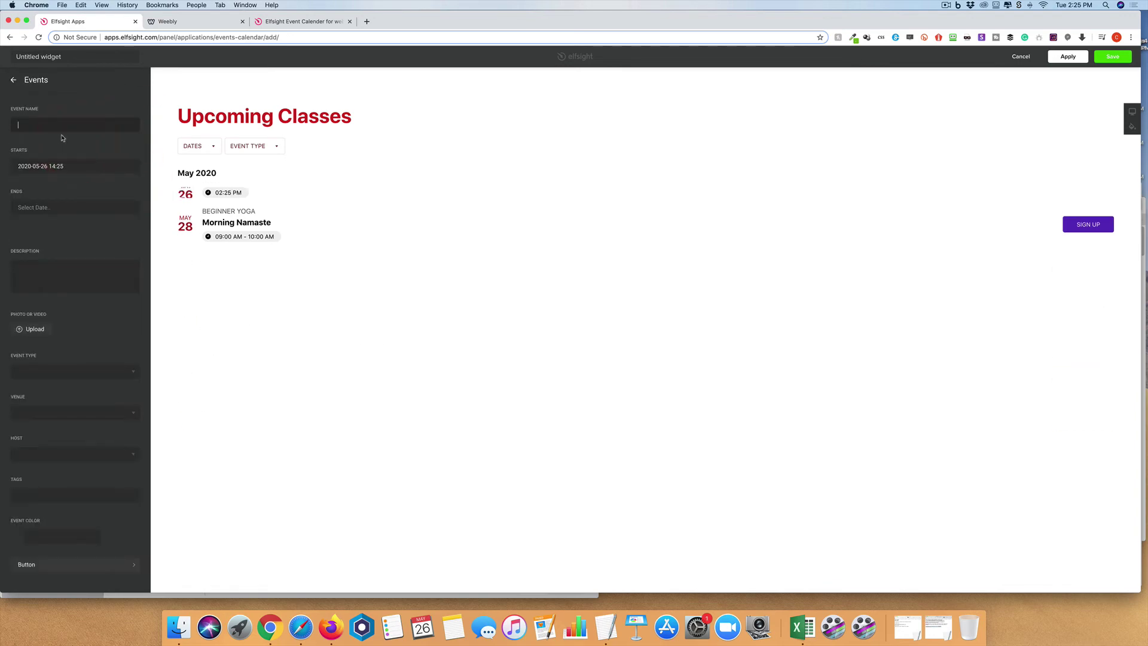
pyautogui.write('Afer')
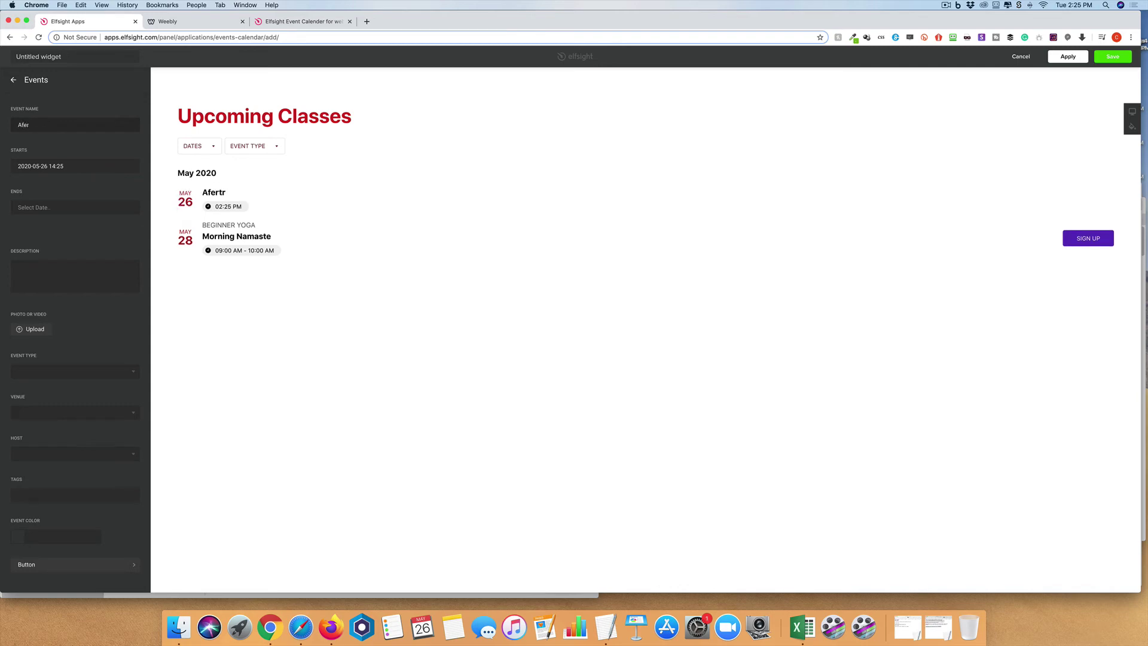
pyautogui.write('trternoon Yoga')
# Schedule the Afternoon Yoga event on May 28, 2020 from 3:30 PM to 4:00 PM
pyautogui.click(75, 165)
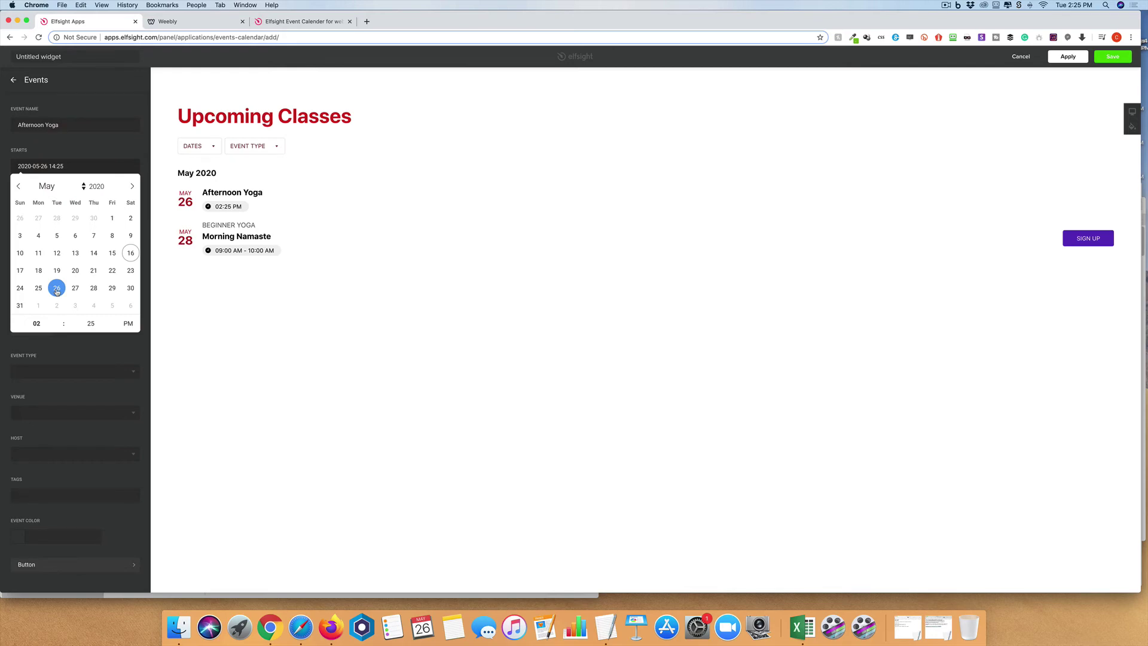
pyautogui.click(94, 288)
pyautogui.write('3')
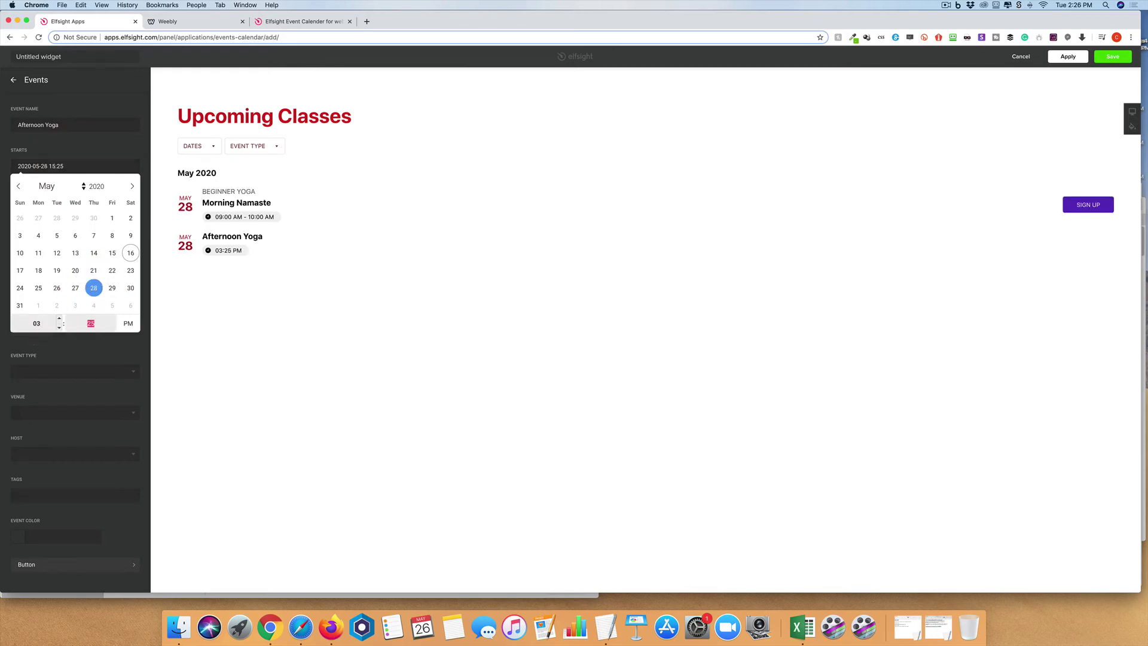
pyautogui.write('30')
pyautogui.click(177, 342)
pyautogui.click(66, 207)
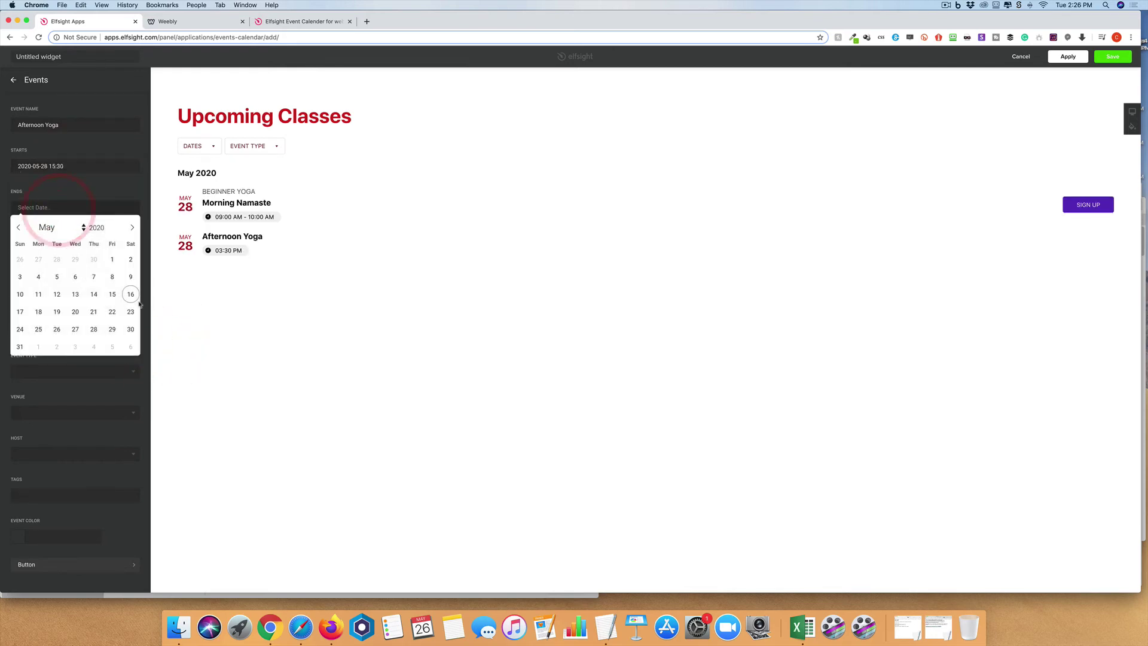
pyautogui.click(94, 329)
pyautogui.write('4')
pyautogui.click(172, 355)
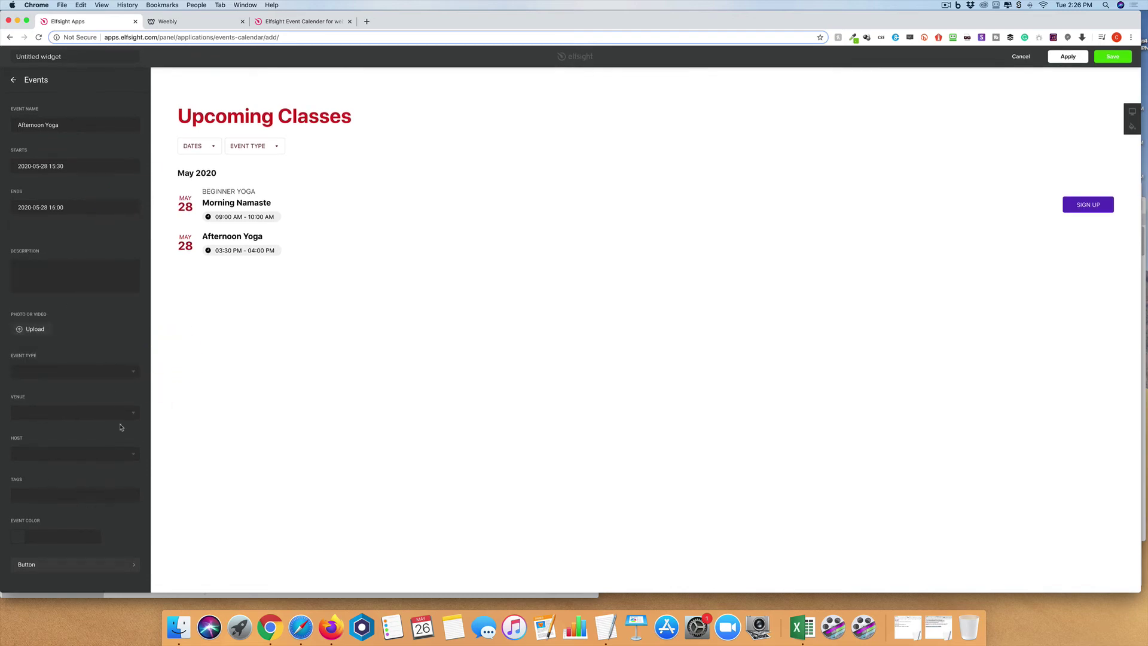
# Assign the Intermediate Yoga type to Afternoon Yoga and show a button labelled Sign Up that links to /#
pyautogui.click(99, 375)
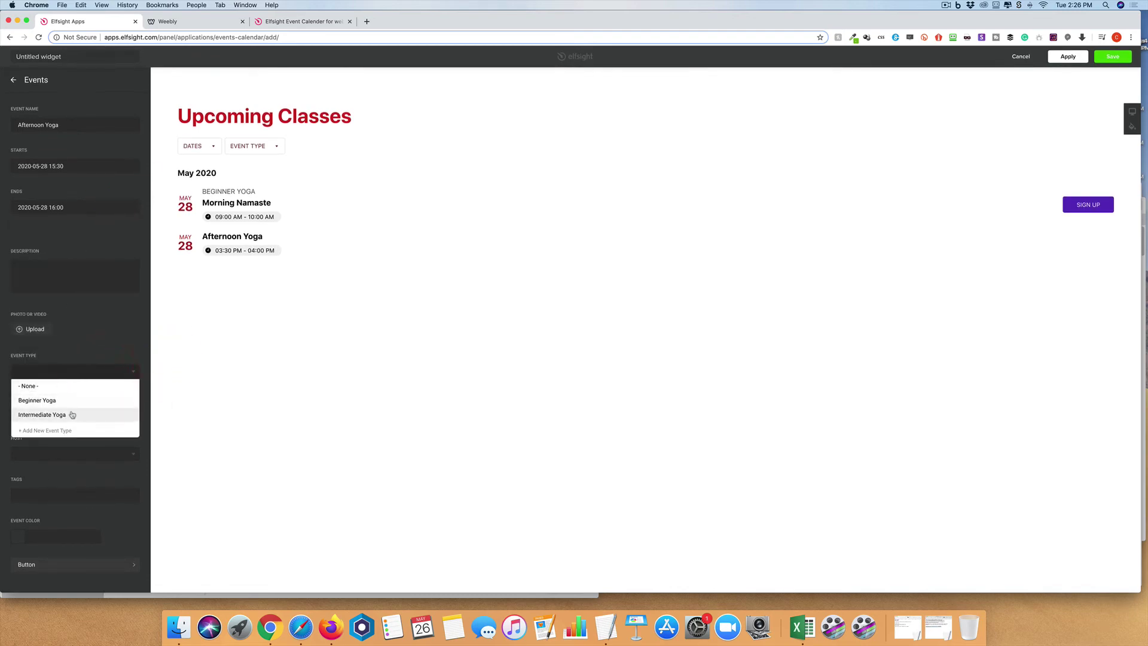
pyautogui.click(70, 412)
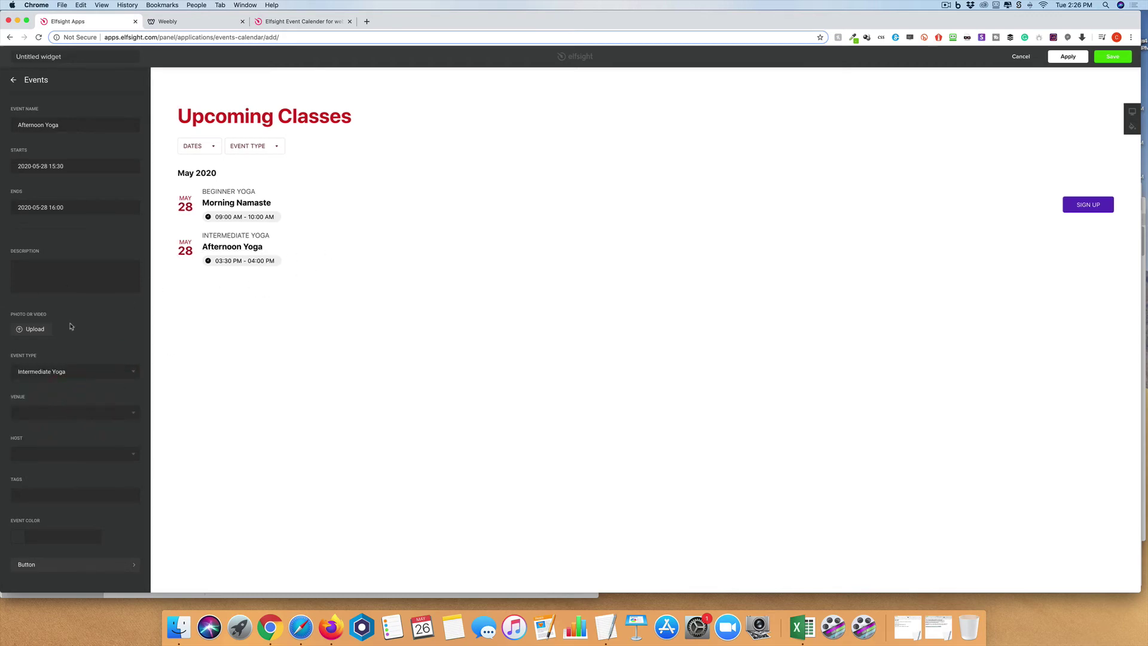
pyautogui.click(86, 567)
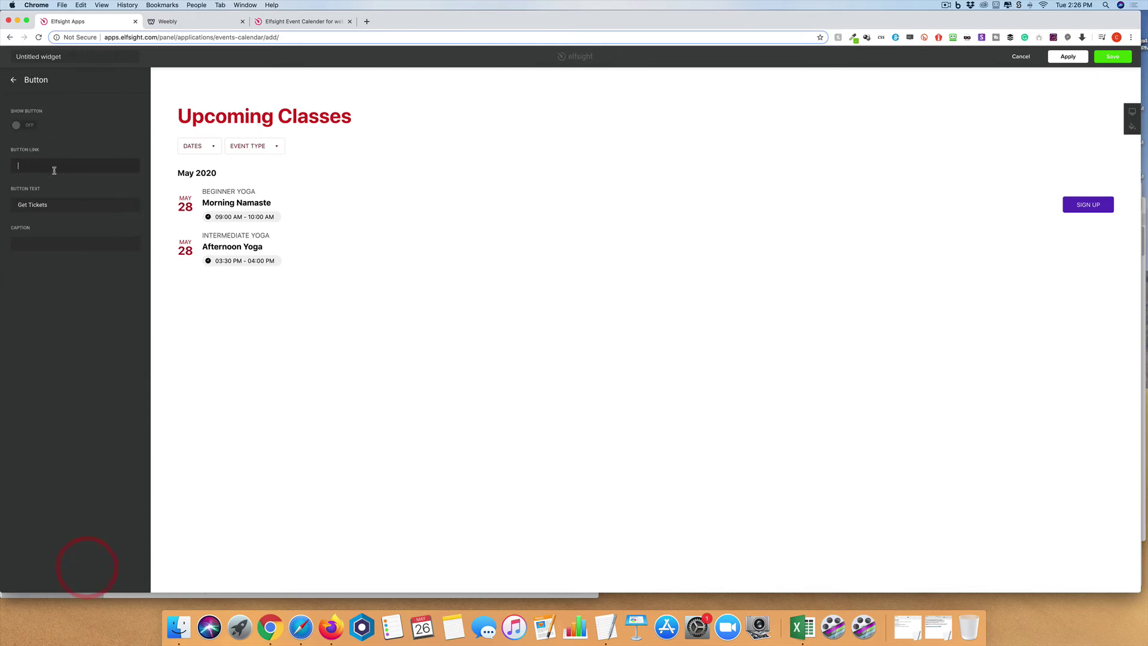
pyautogui.click(27, 127)
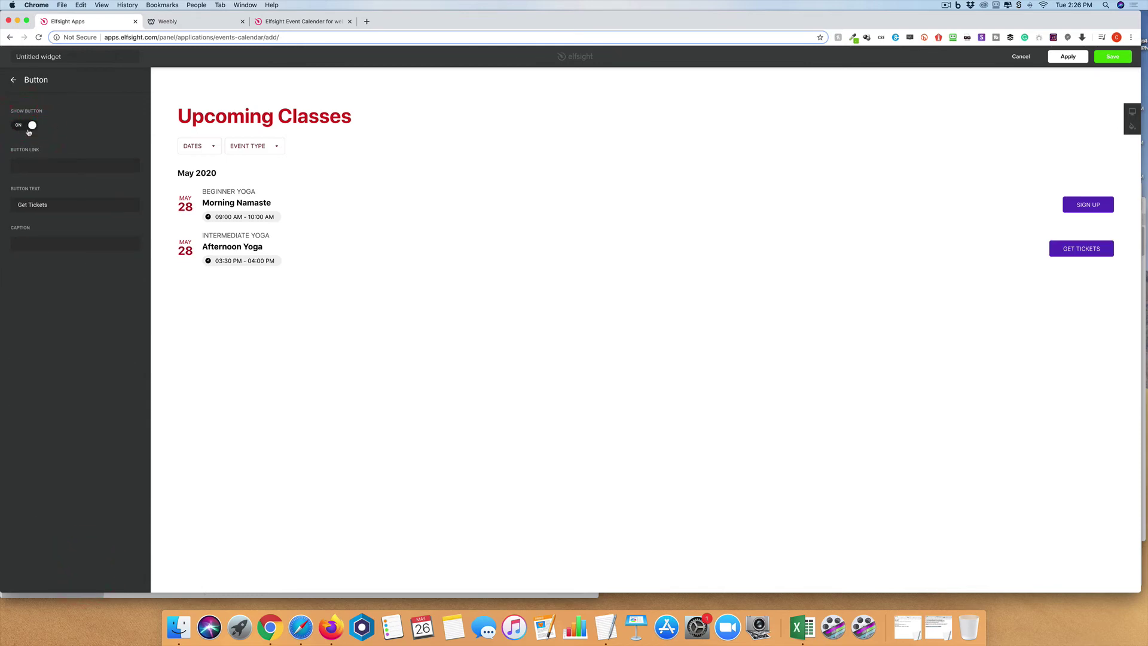
pyautogui.tripleClick(36, 205)
pyautogui.write('Sign Up')
pyautogui.click(37, 168)
pyautogui.write('/#')
pyautogui.click(14, 80)
pyautogui.click(13, 81)
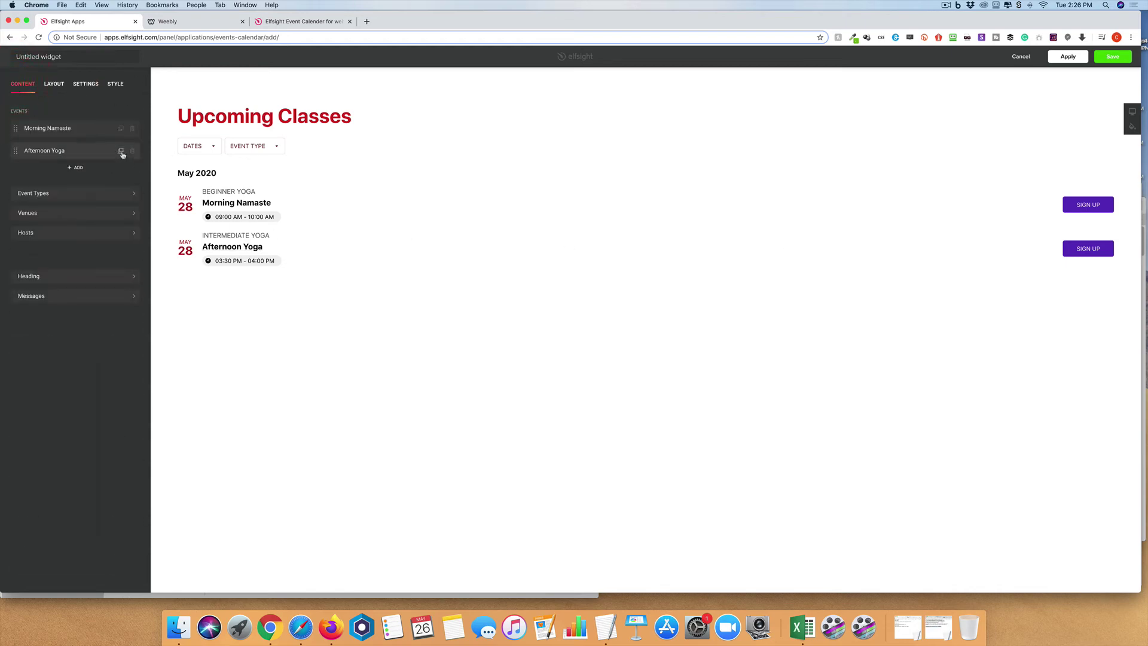
# Duplicate the Morning Namaste and Afternoon Yoga events until the list holds three of each
pyautogui.click(121, 130)
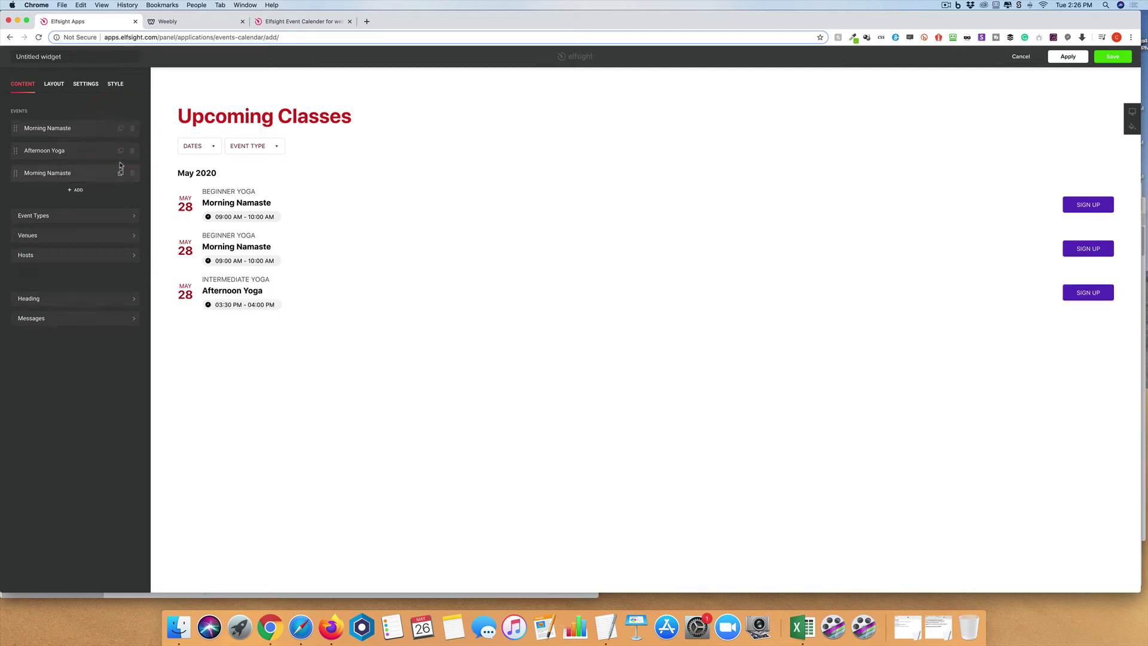
pyautogui.click(120, 150)
pyautogui.click(121, 174)
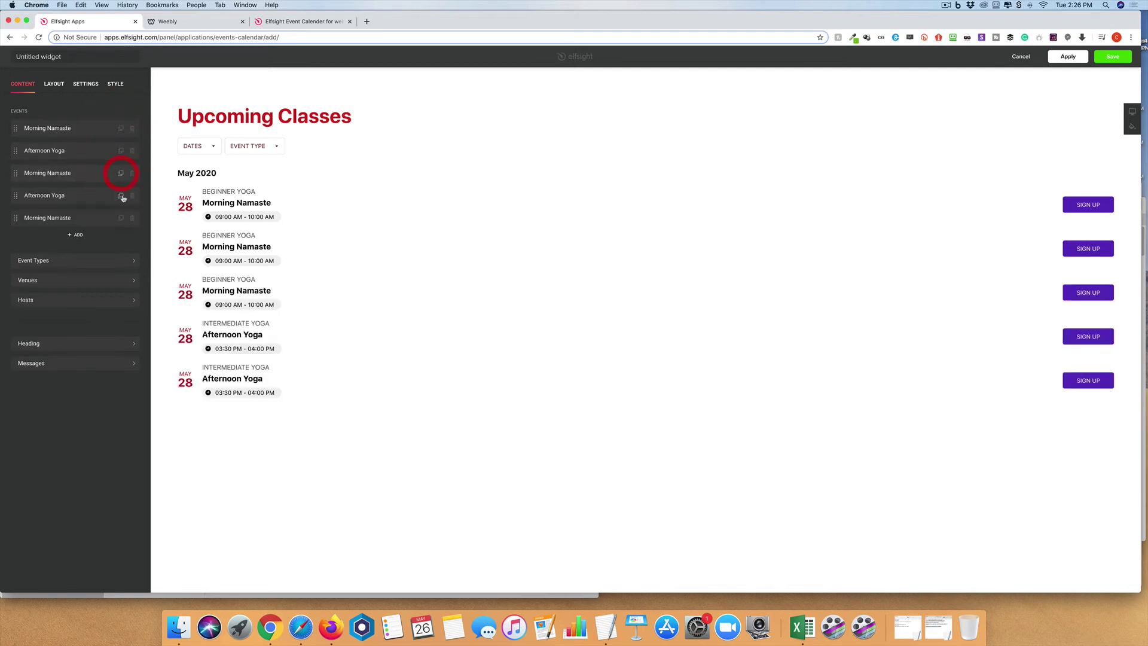
pyautogui.click(120, 196)
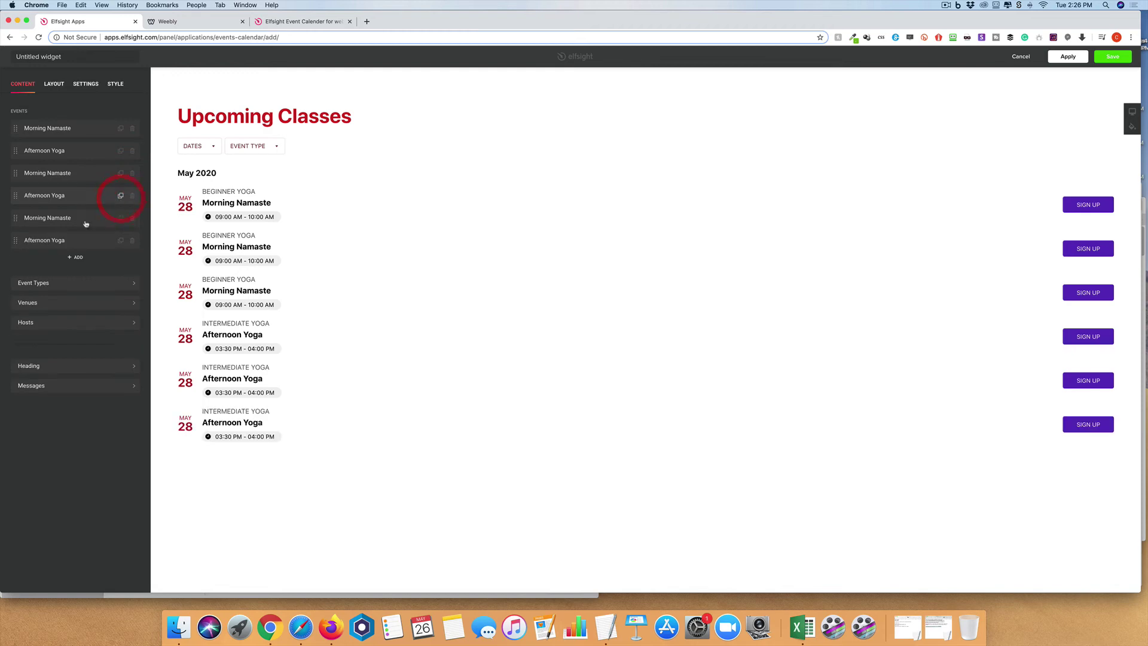
# Move the first duplicate of Morning Namaste to May 29, 2020, for both its start and end dates
pyautogui.click(65, 174)
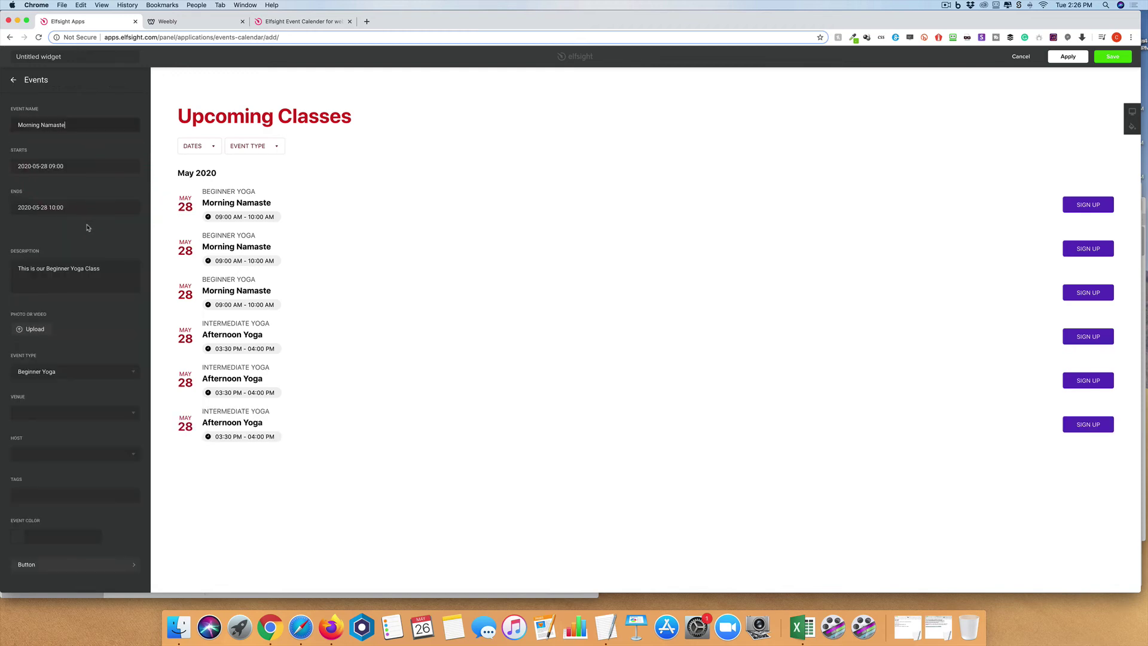
pyautogui.click(37, 209)
pyautogui.click(110, 328)
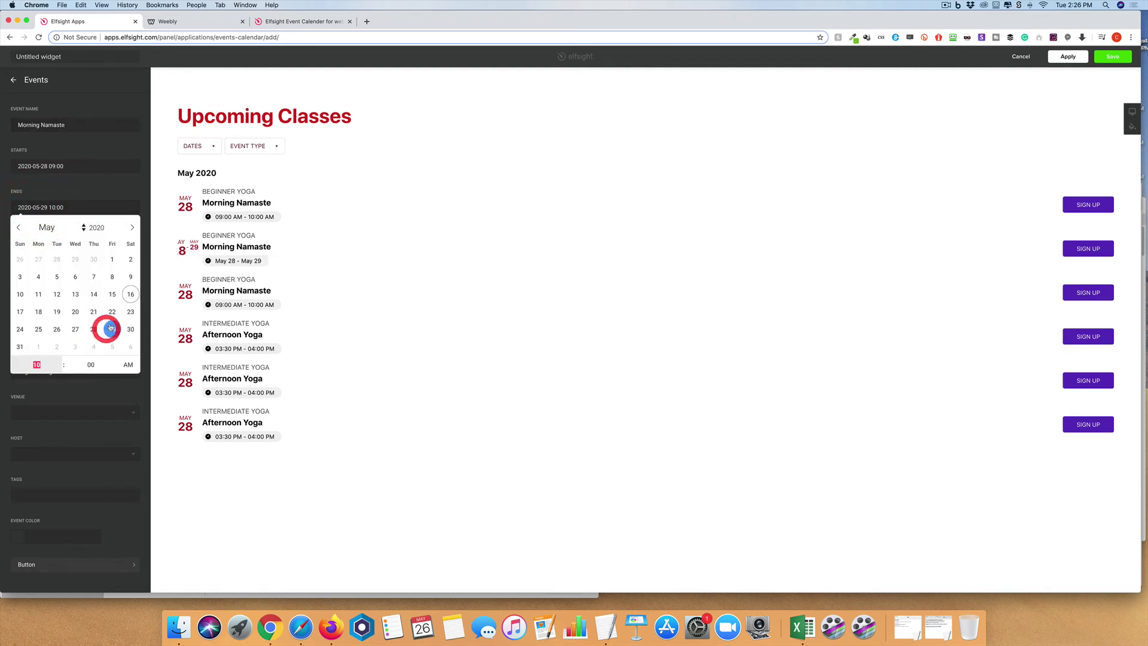
pyautogui.click(122, 181)
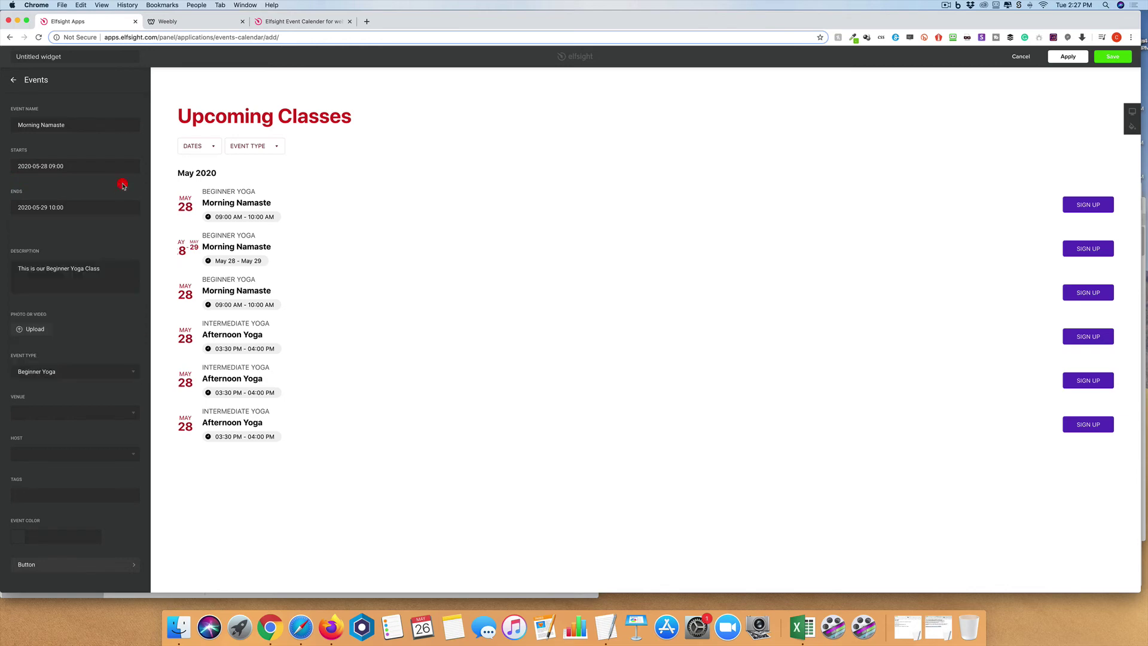
pyautogui.click(43, 167)
pyautogui.click(112, 288)
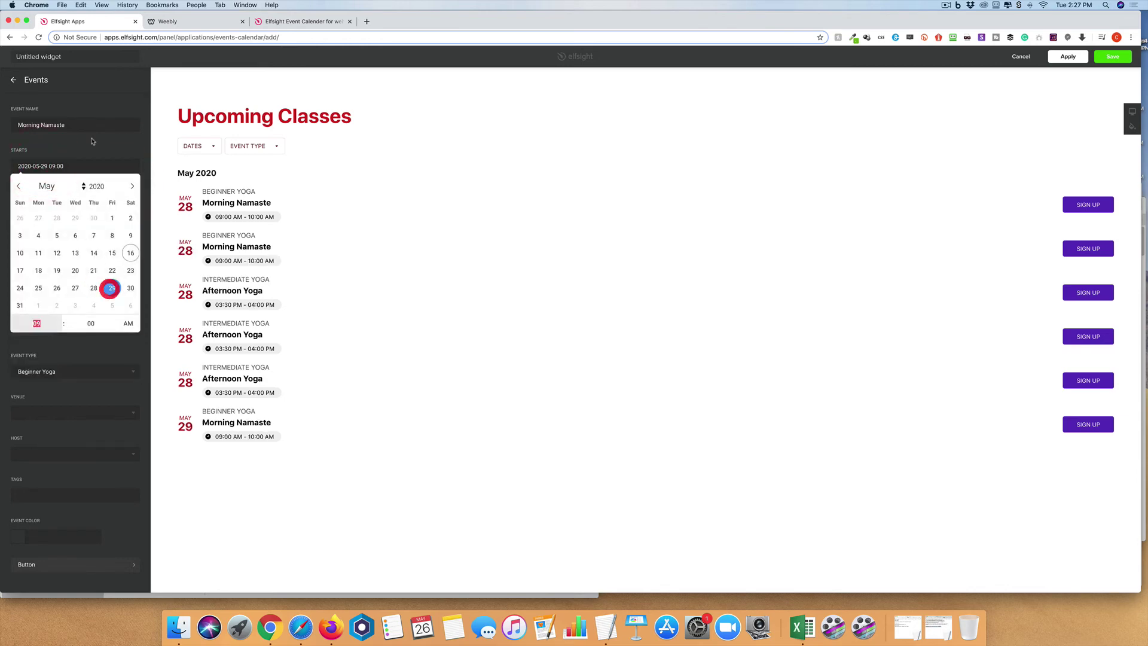
pyautogui.click(28, 86)
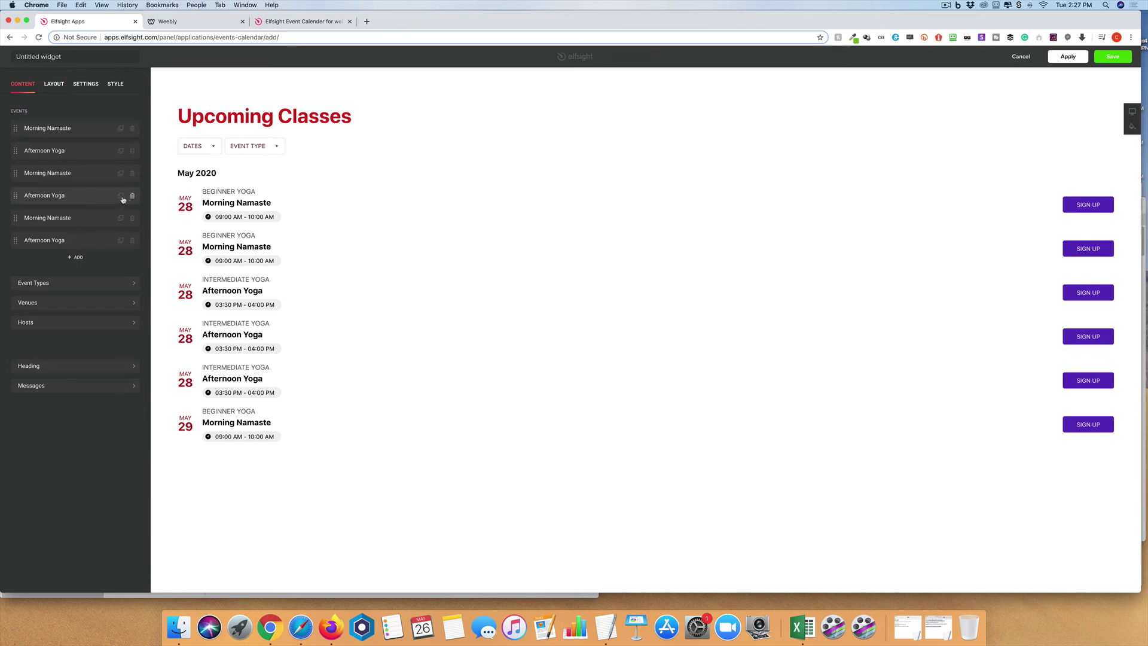
pyautogui.click(122, 197)
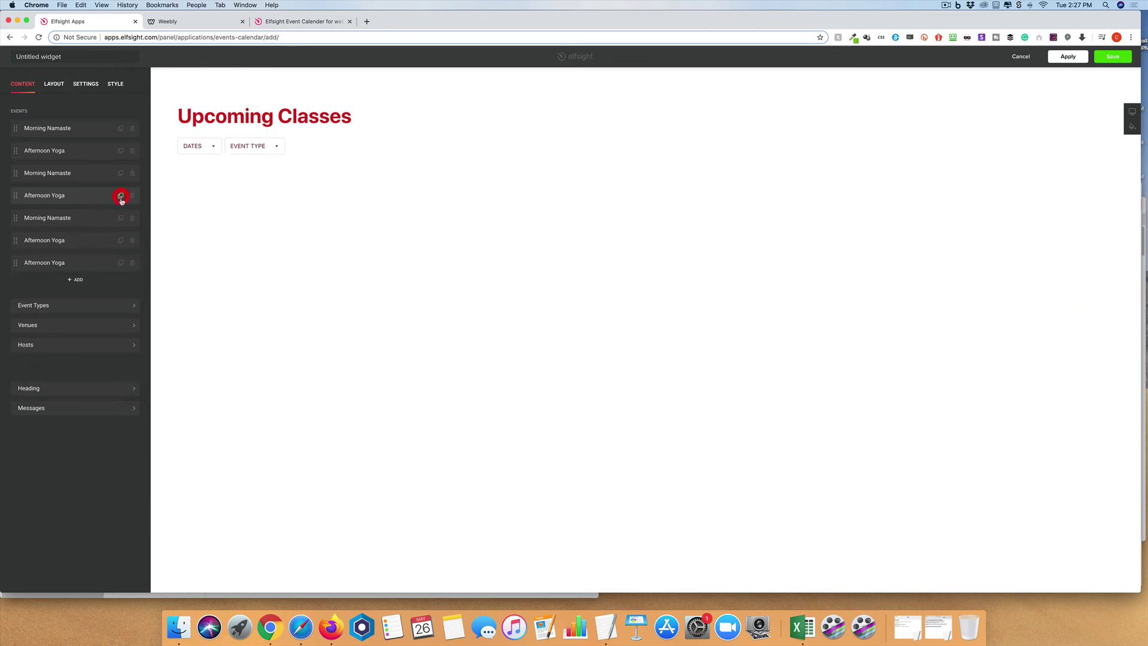
pyautogui.click(132, 263)
pyautogui.click(107, 261)
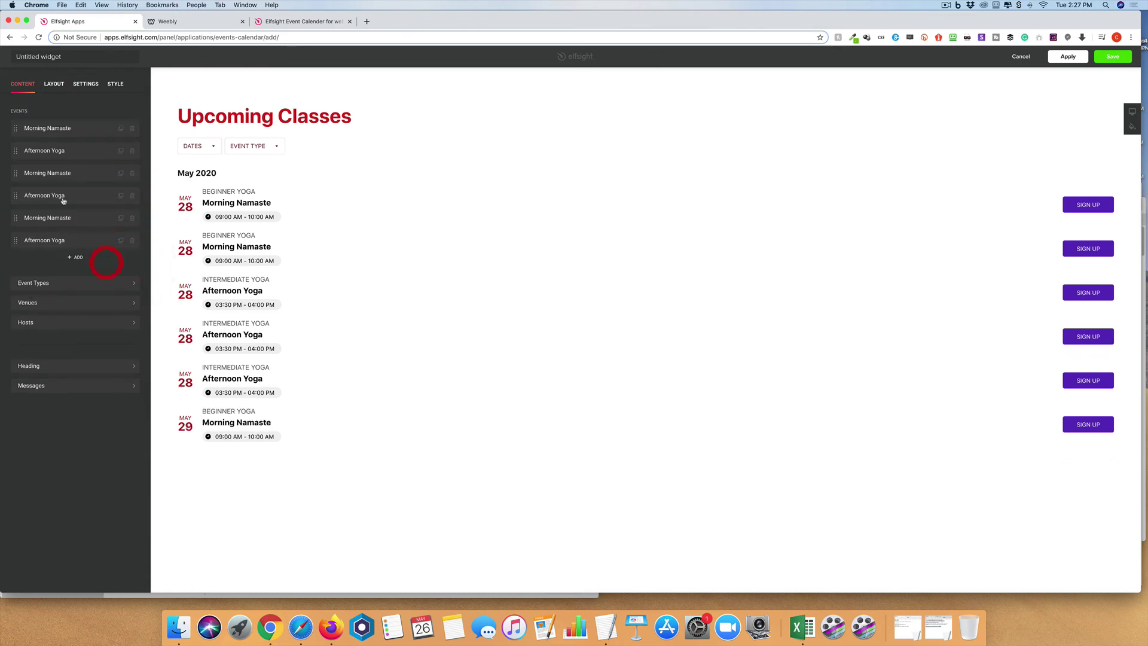
# Move the first duplicate of Afternoon Yoga to May 29, 2020, for both its start and end dates
pyautogui.click(50, 196)
pyautogui.click(42, 166)
pyautogui.click(112, 288)
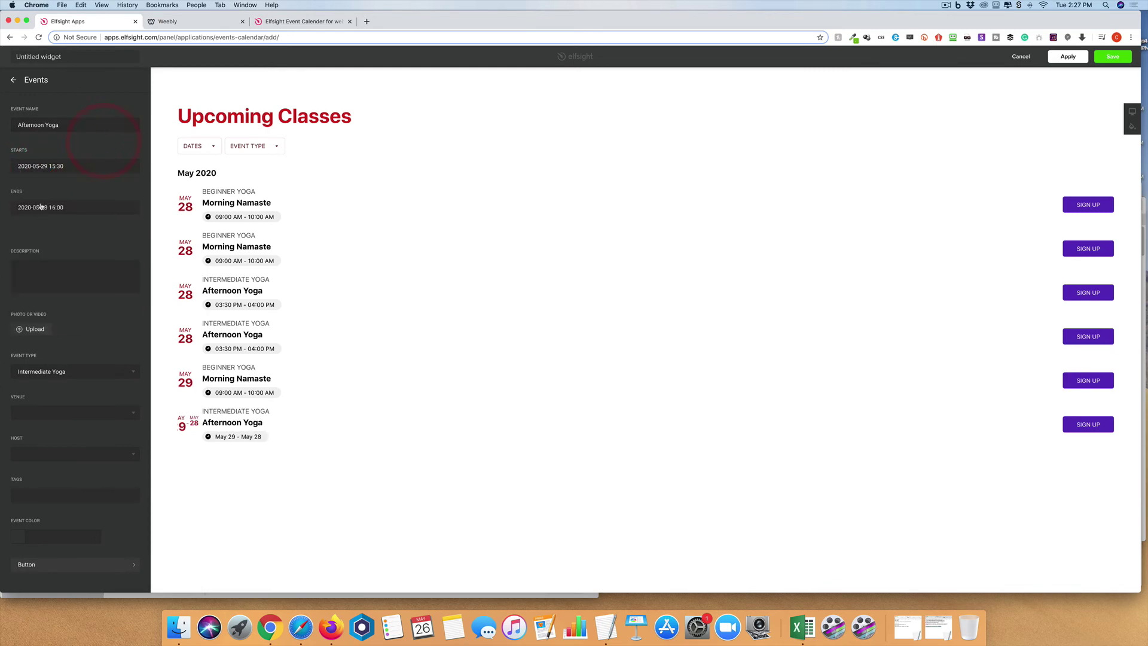
pyautogui.click(40, 207)
pyautogui.click(111, 330)
pyautogui.click(13, 80)
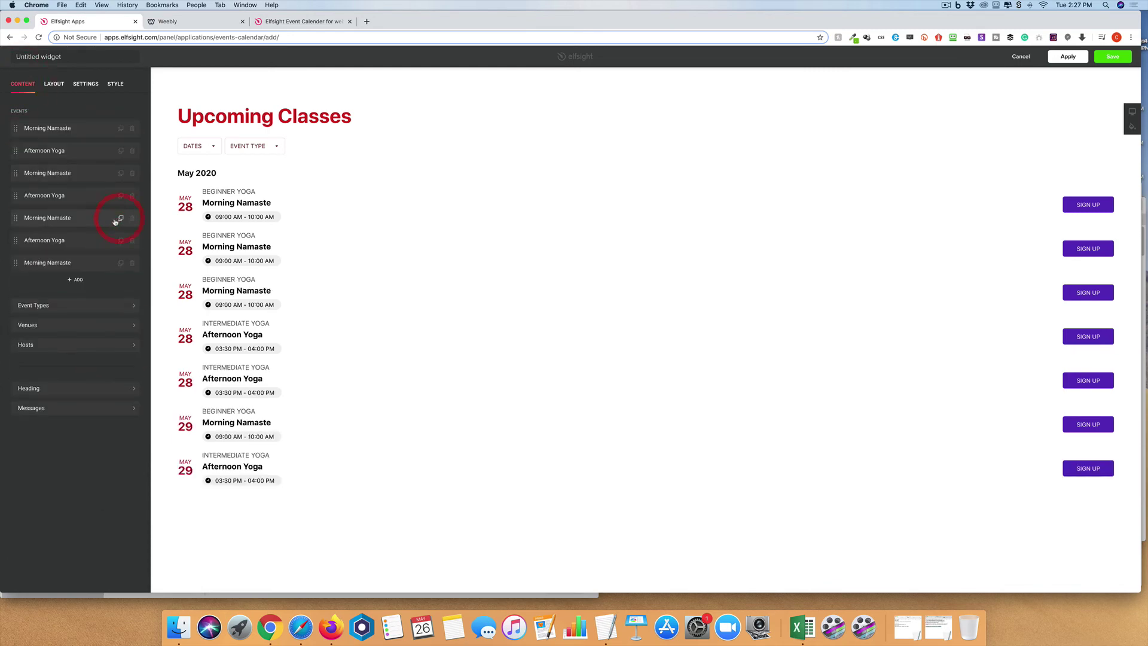
# Delete the extra Morning Namaste at the end of the list and move the second Morning Namaste duplicate's start and end to May 30, 2020
pyautogui.click(133, 262)
pyautogui.click(110, 261)
pyautogui.click(48, 217)
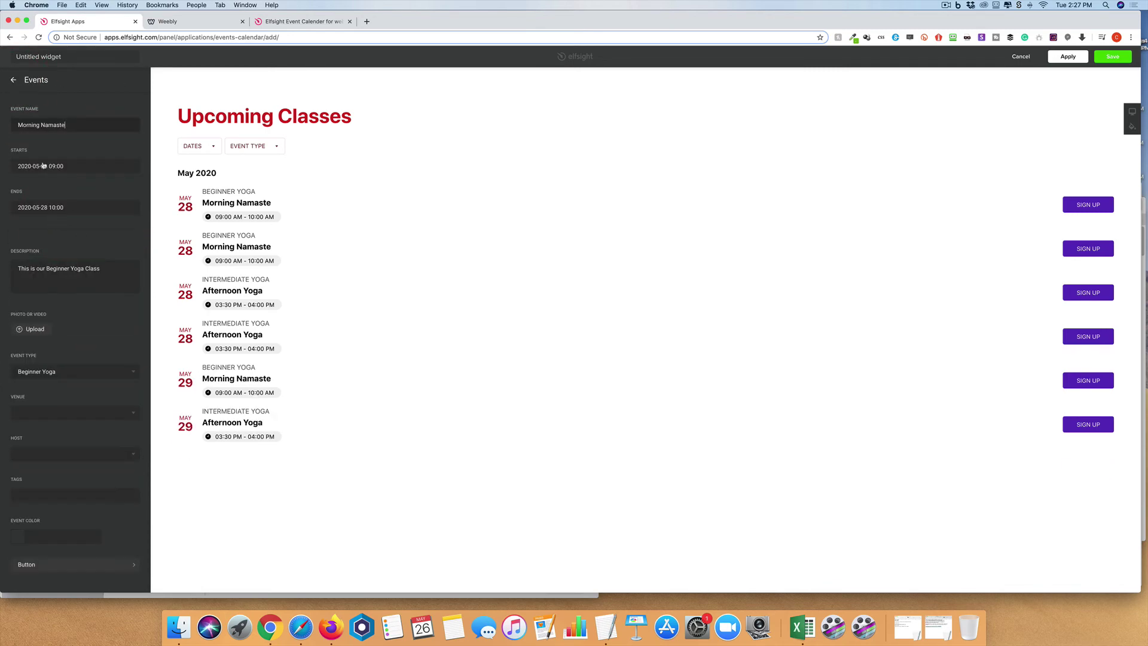
pyautogui.click(42, 167)
pyautogui.click(130, 288)
pyautogui.click(41, 205)
pyautogui.click(131, 328)
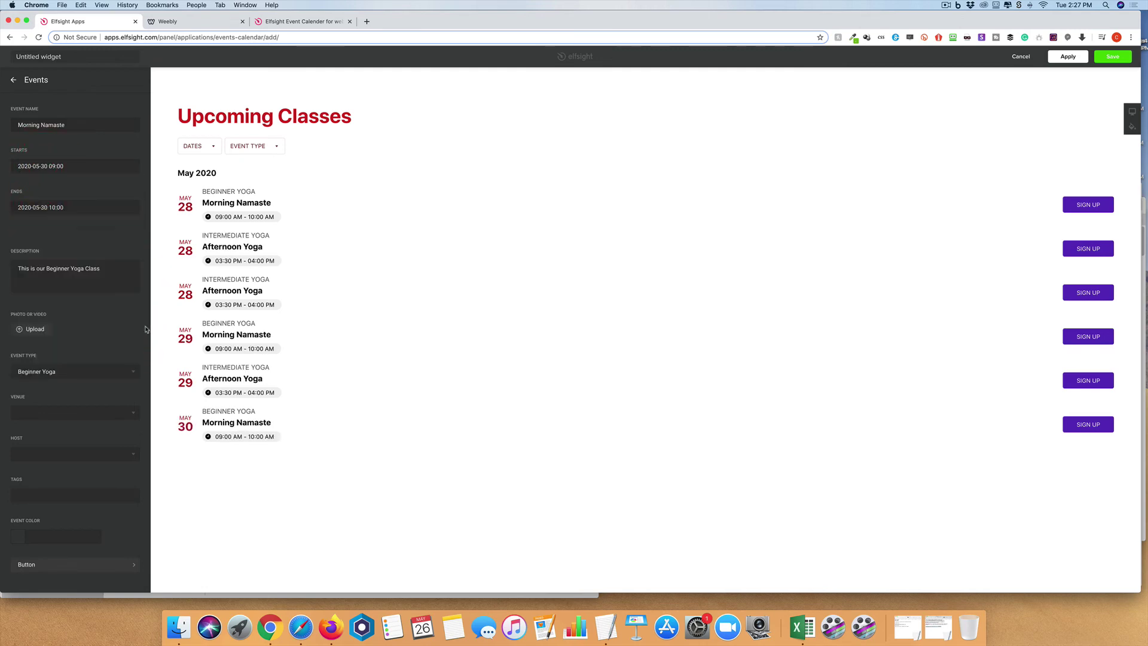
pyautogui.click(14, 79)
# Move the second duplicate of Afternoon Yoga to May 30, 2020, for both its start and end dates
pyautogui.click(64, 245)
pyautogui.click(41, 167)
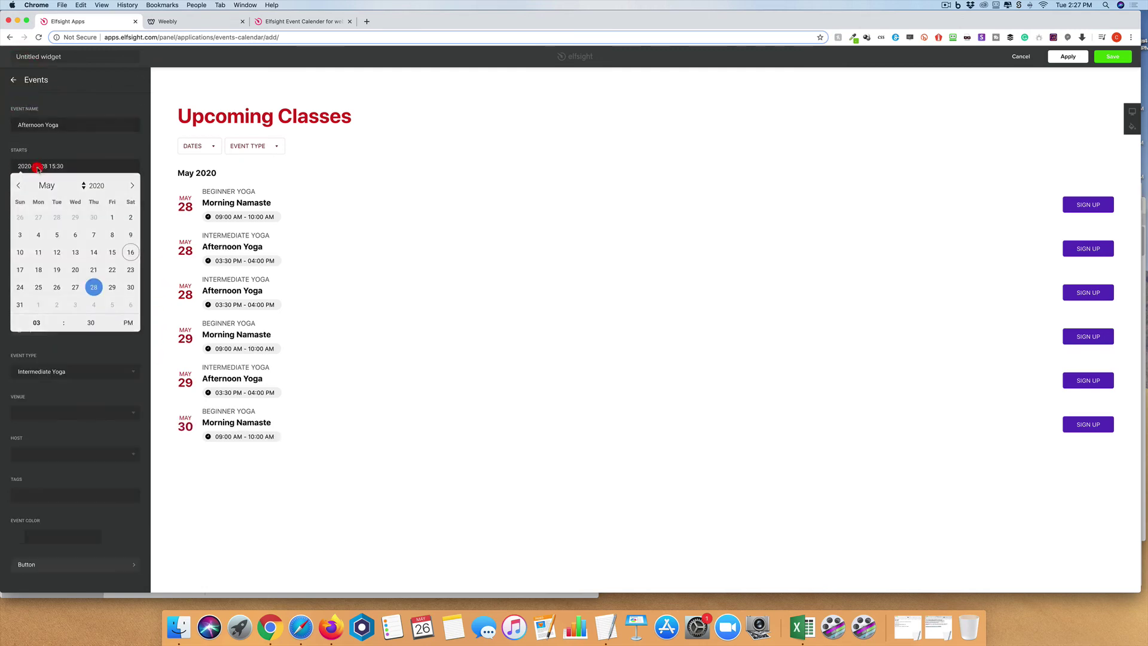
pyautogui.click(130, 288)
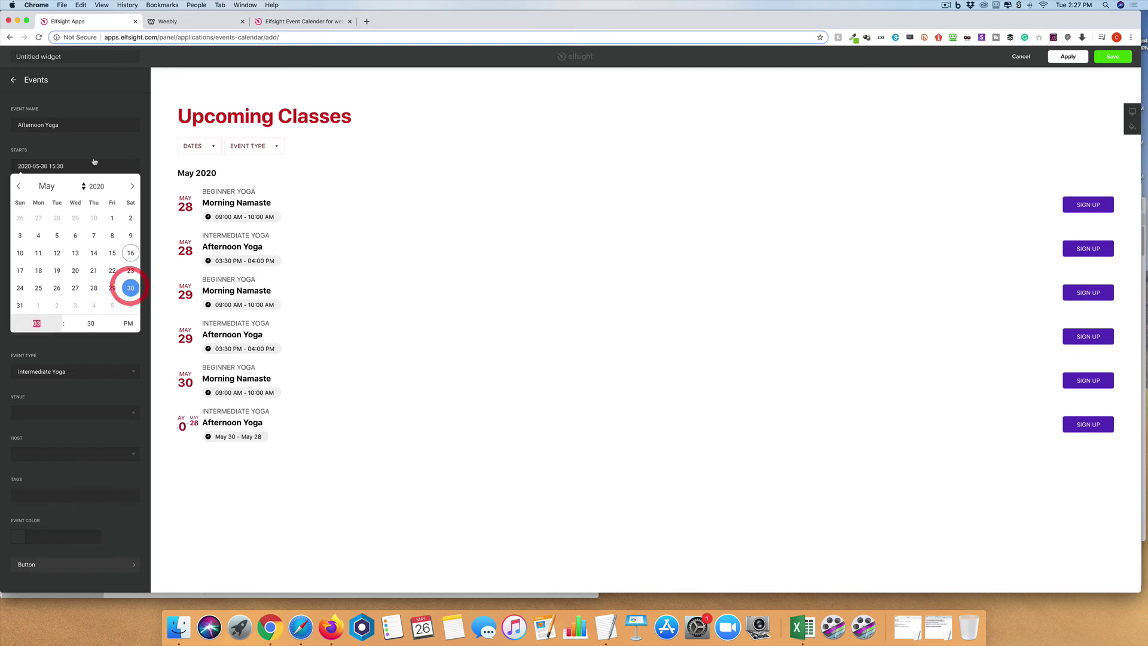
pyautogui.click(84, 146)
pyautogui.click(47, 206)
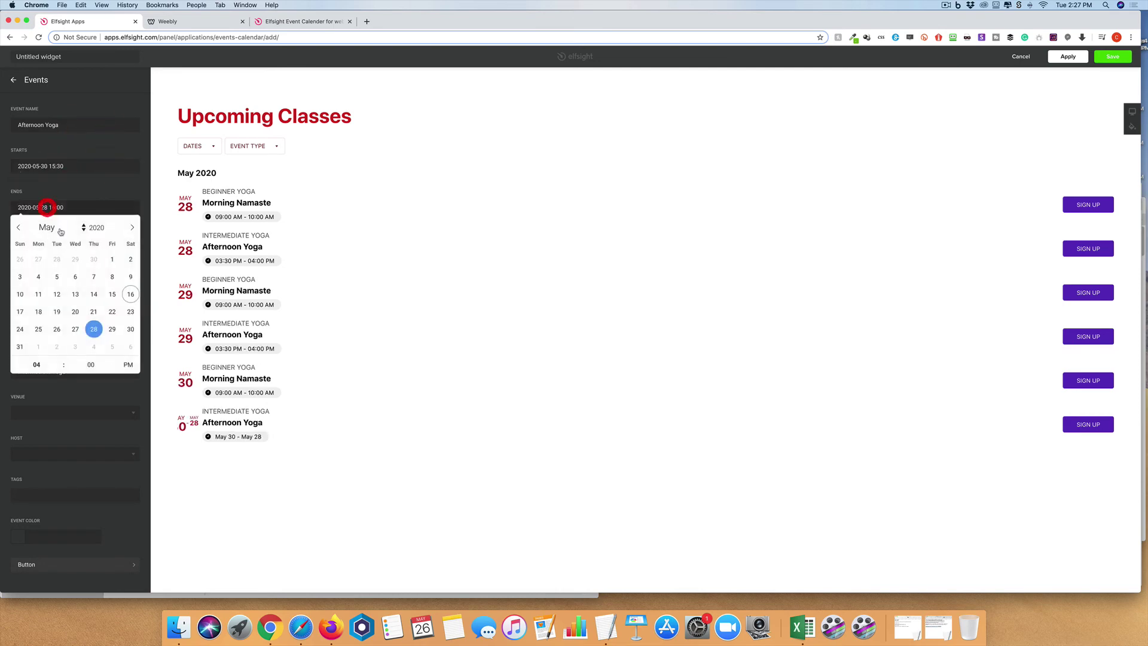
pyautogui.click(130, 328)
pyautogui.click(117, 181)
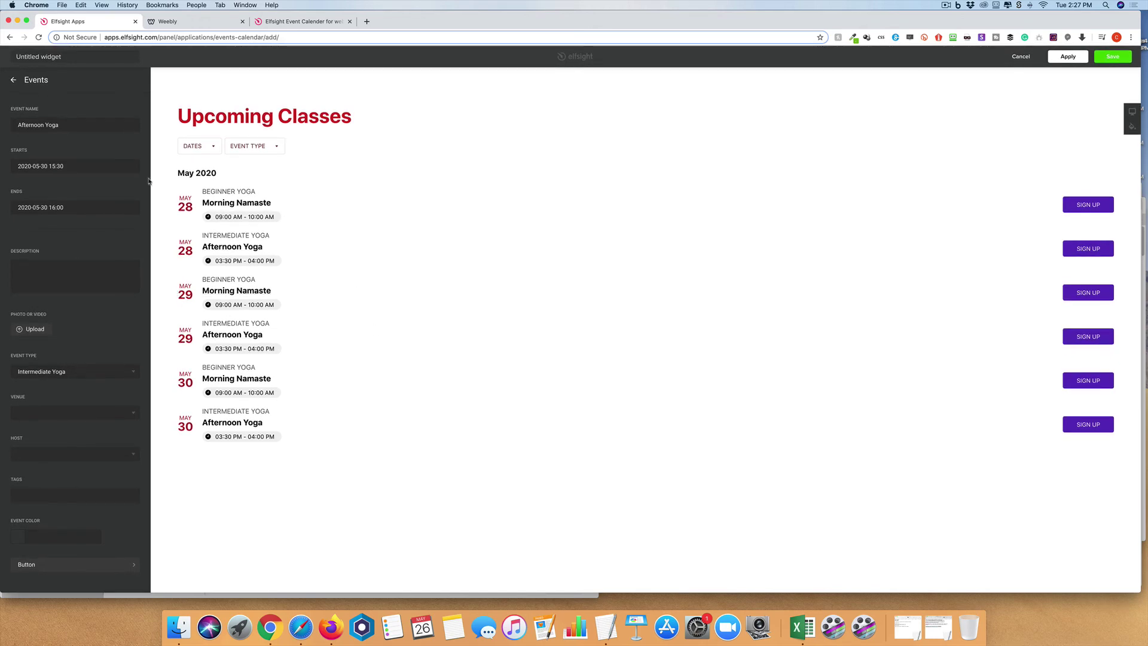
pyautogui.click(12, 79)
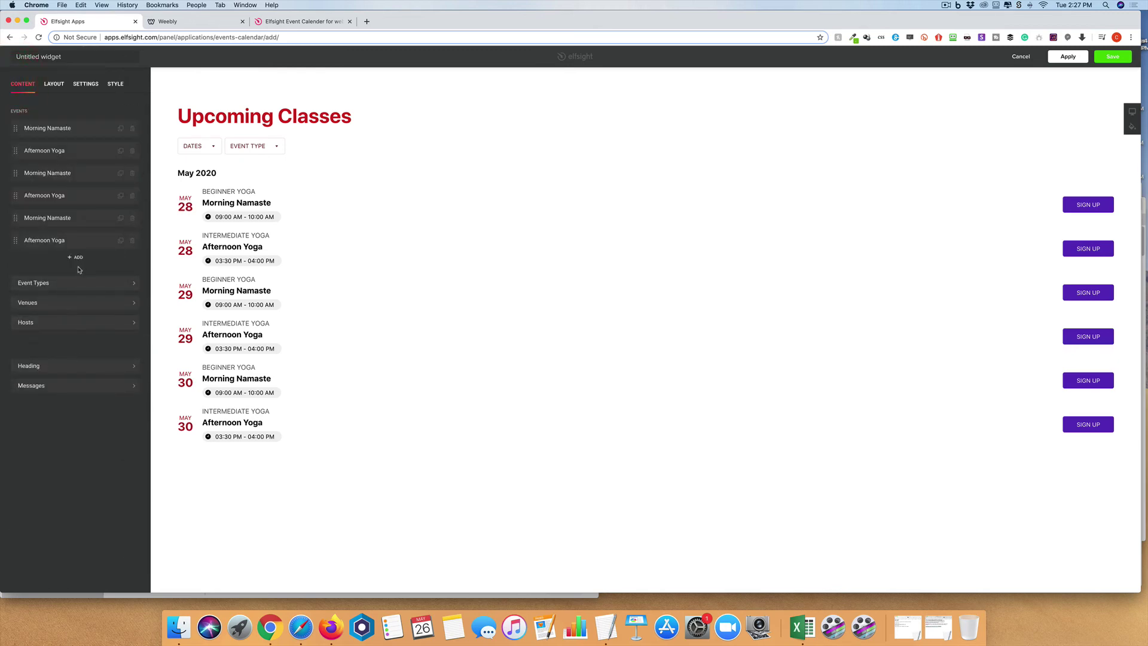
# Set the event grouping of the calendar's list layout to None
pyautogui.click(84, 85)
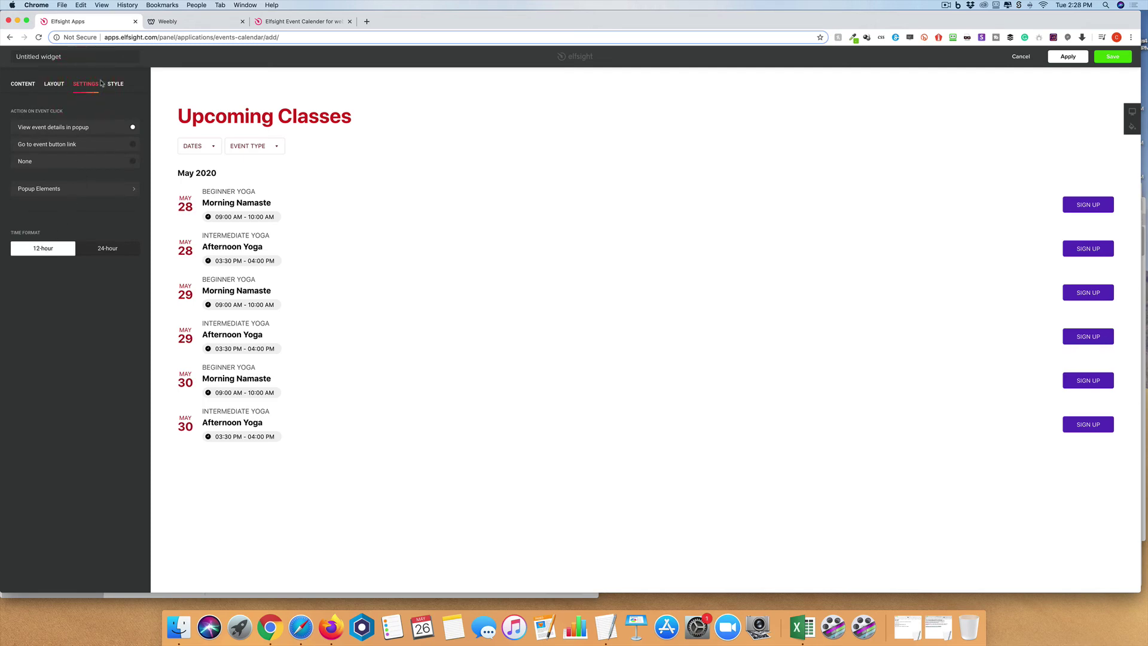
pyautogui.click(63, 85)
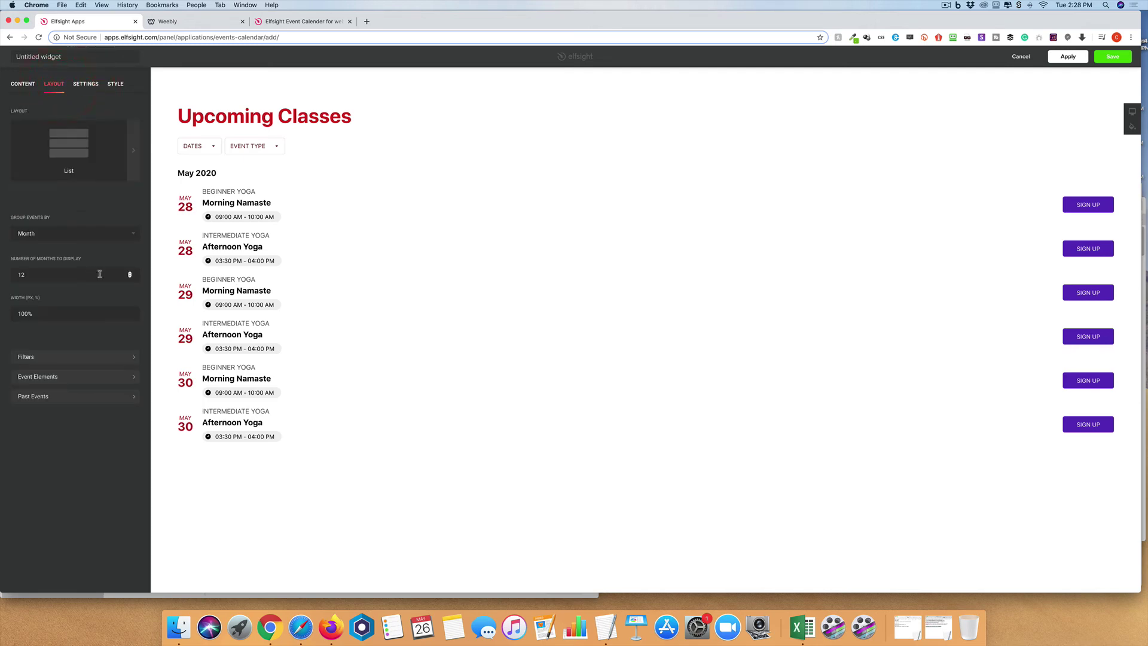
pyautogui.click(113, 234)
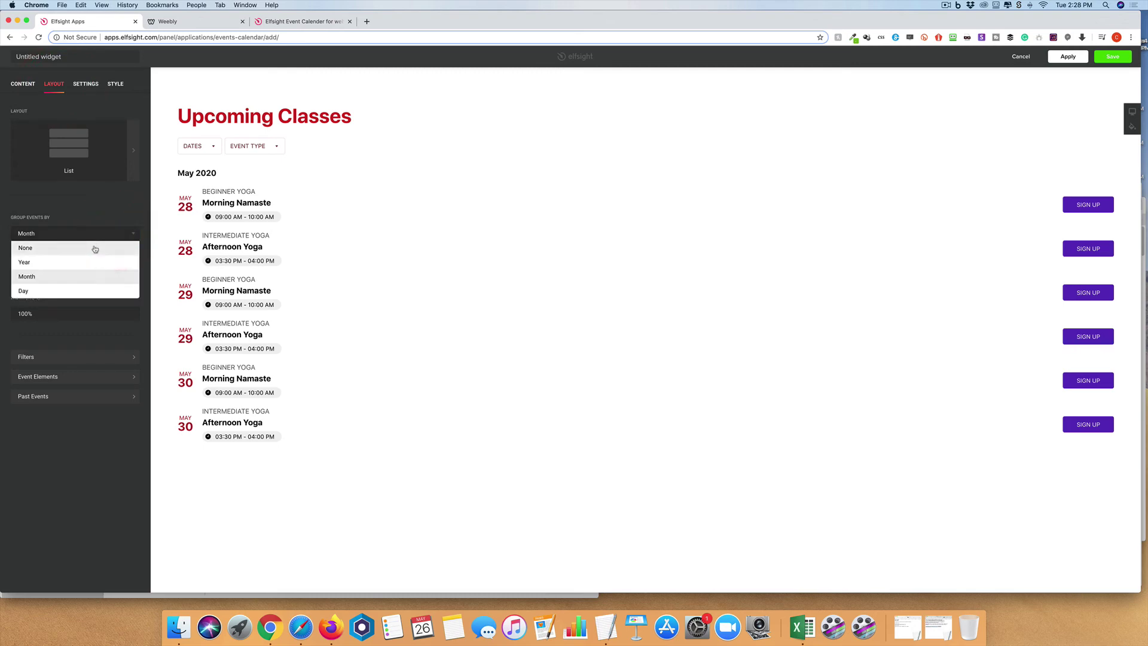
pyautogui.click(94, 248)
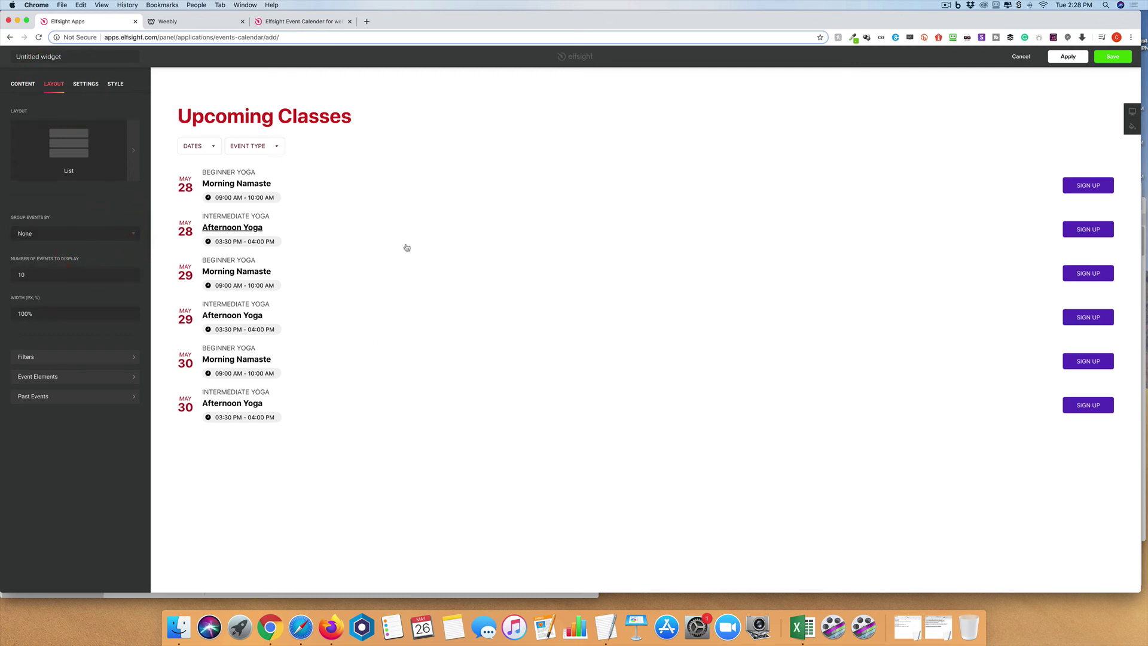
pyautogui.click(68, 235)
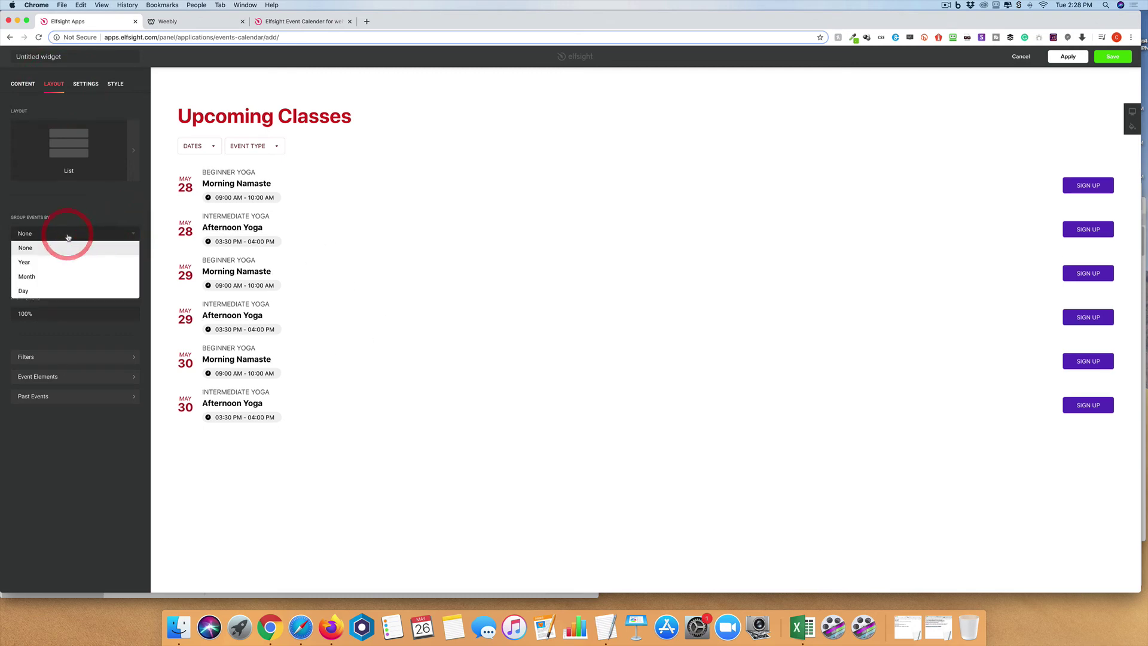
pyautogui.click(103, 215)
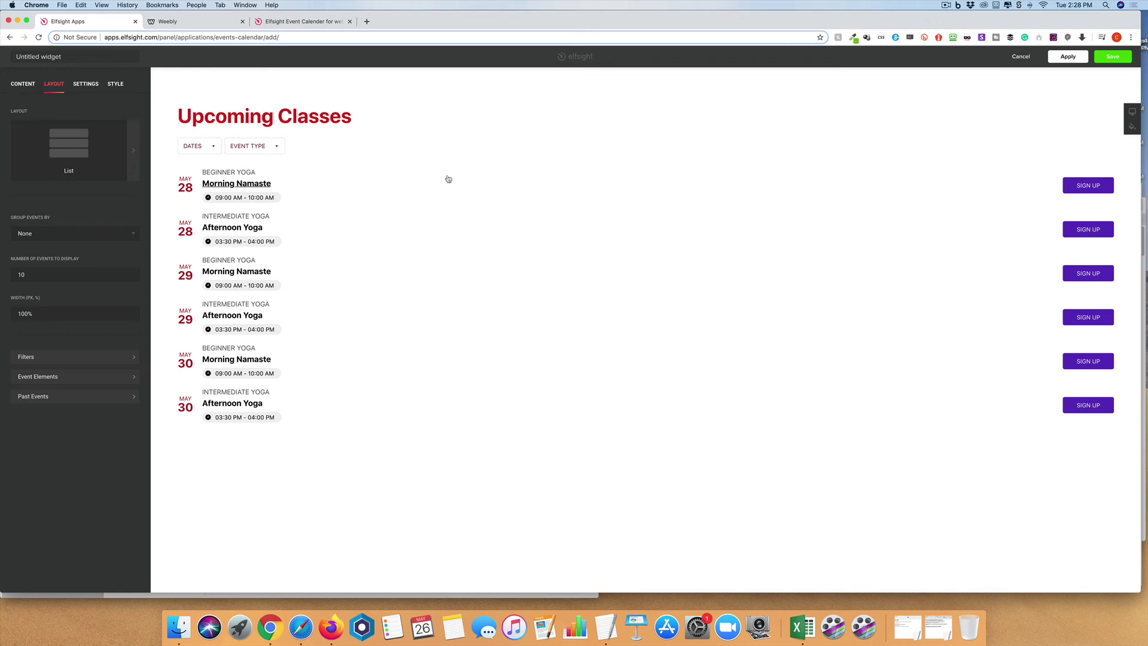
# Save the event calendar widget and copy its installation code
pyautogui.click(1113, 57)
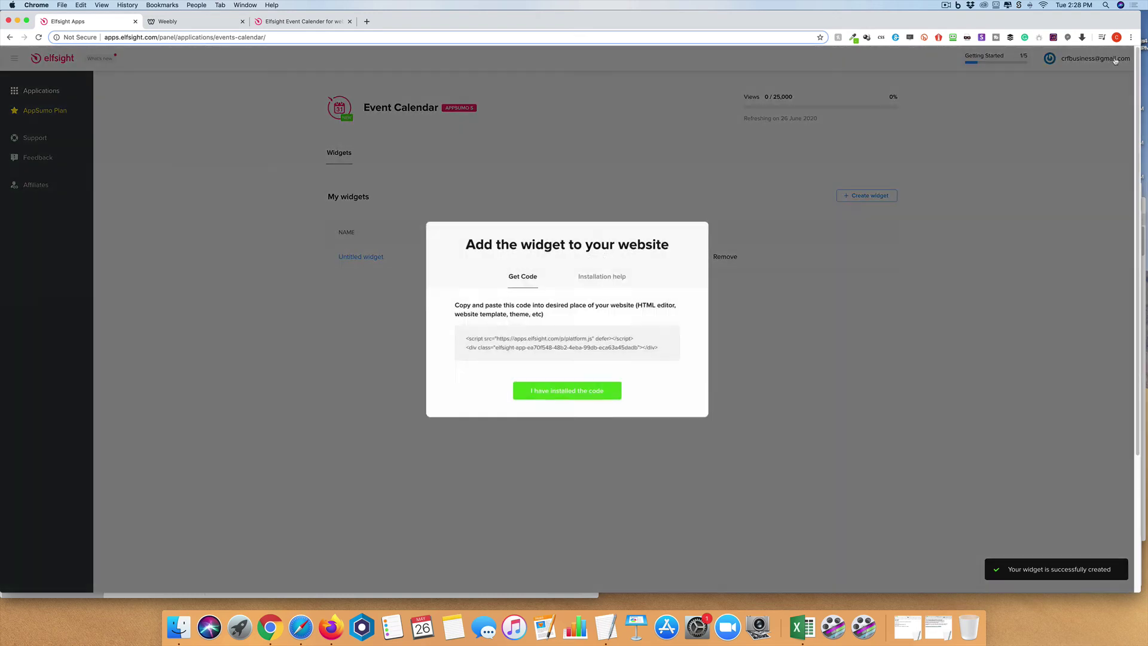
pyautogui.moveTo(578, 339)
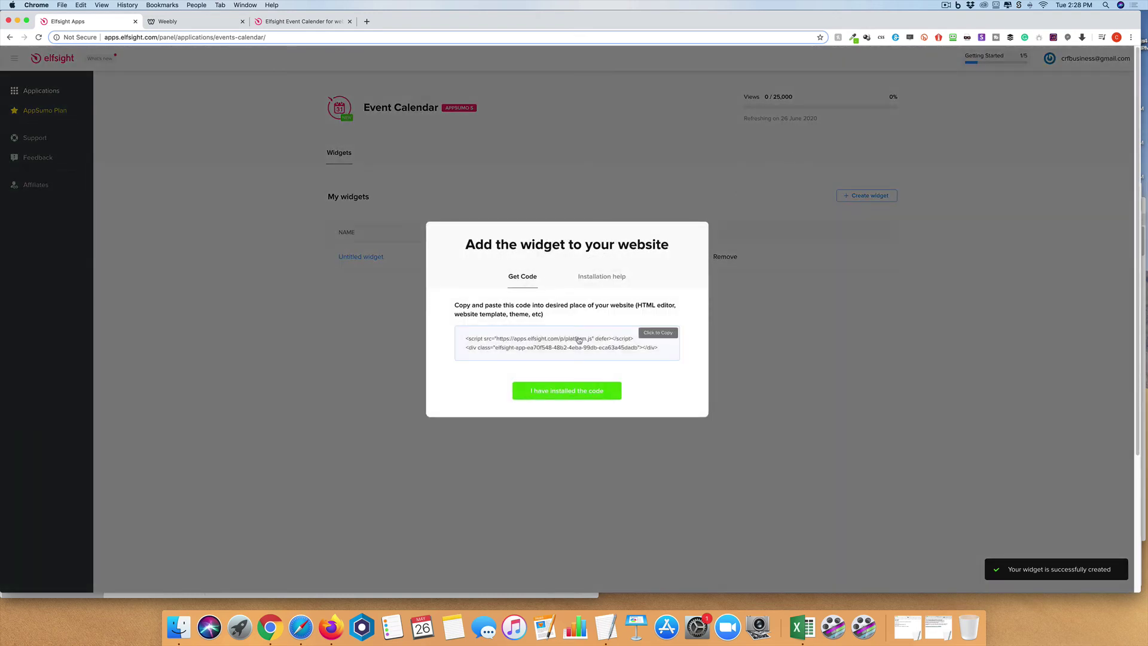
pyautogui.click(665, 334)
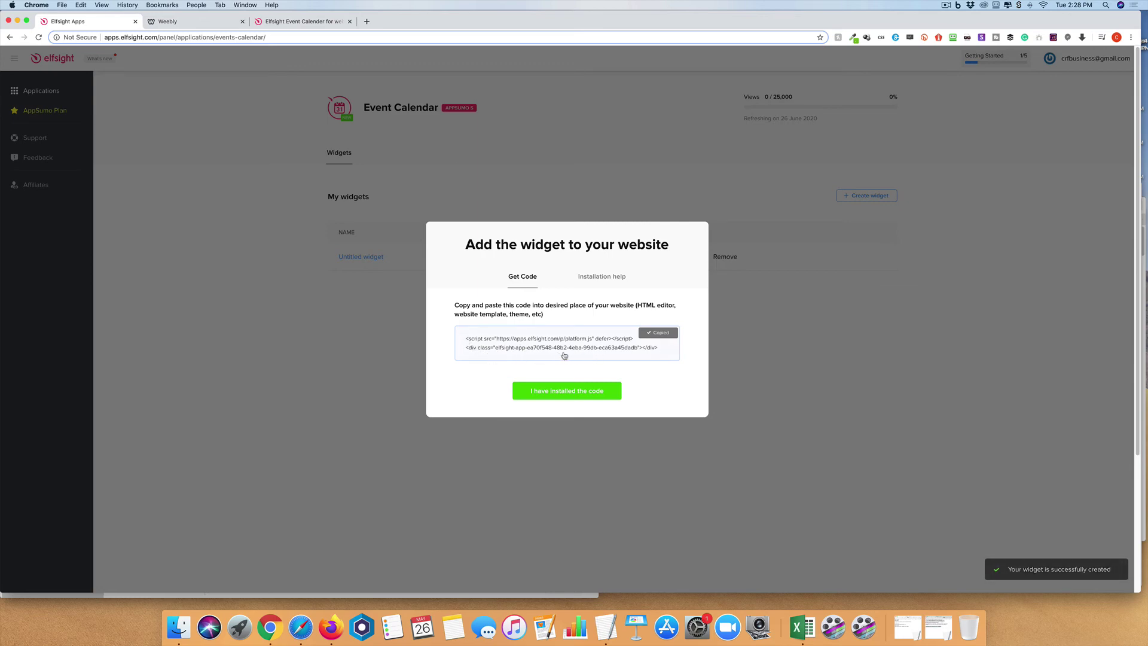
# Switch to the Weebly editor, insert a new section between the YOGA banner and the Collection block, and place an Embed Code element in it
pyautogui.click(192, 22)
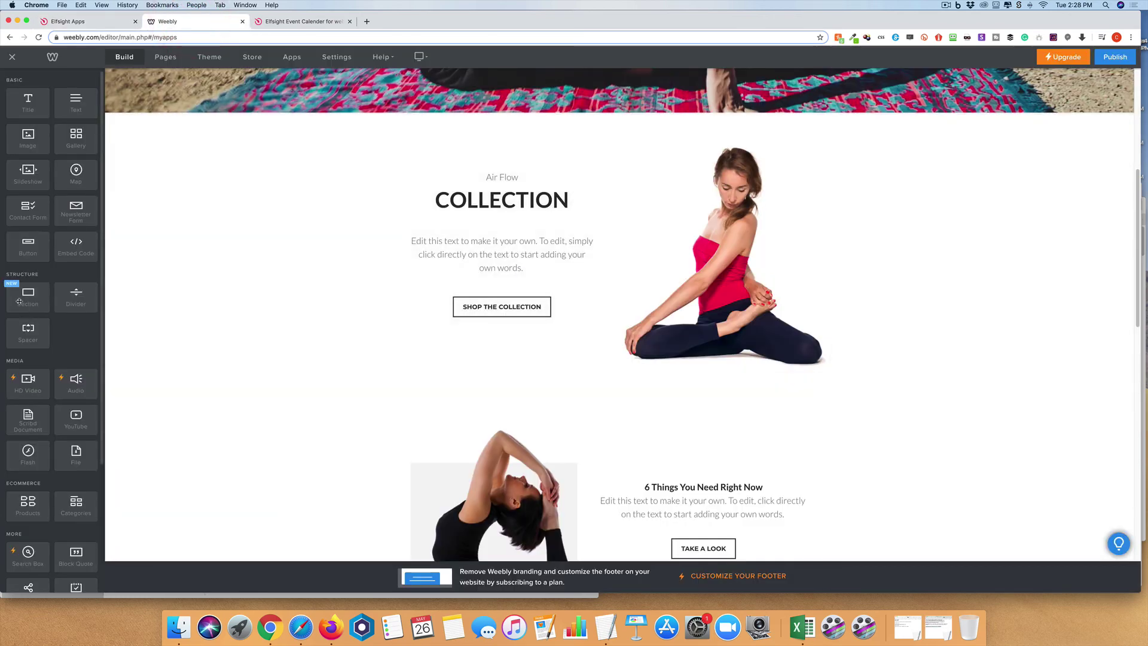
pyautogui.moveTo(40, 284); pyautogui.dragTo(651, 143)
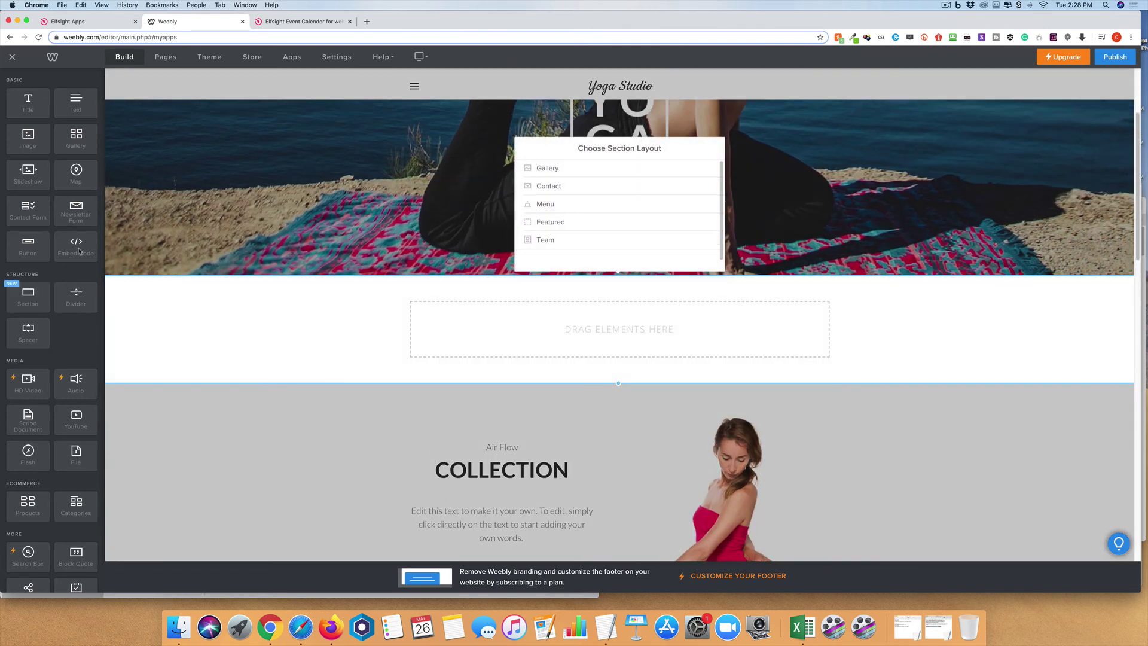
pyautogui.moveTo(80, 251); pyautogui.dragTo(397, 329)
pyautogui.click(542, 342)
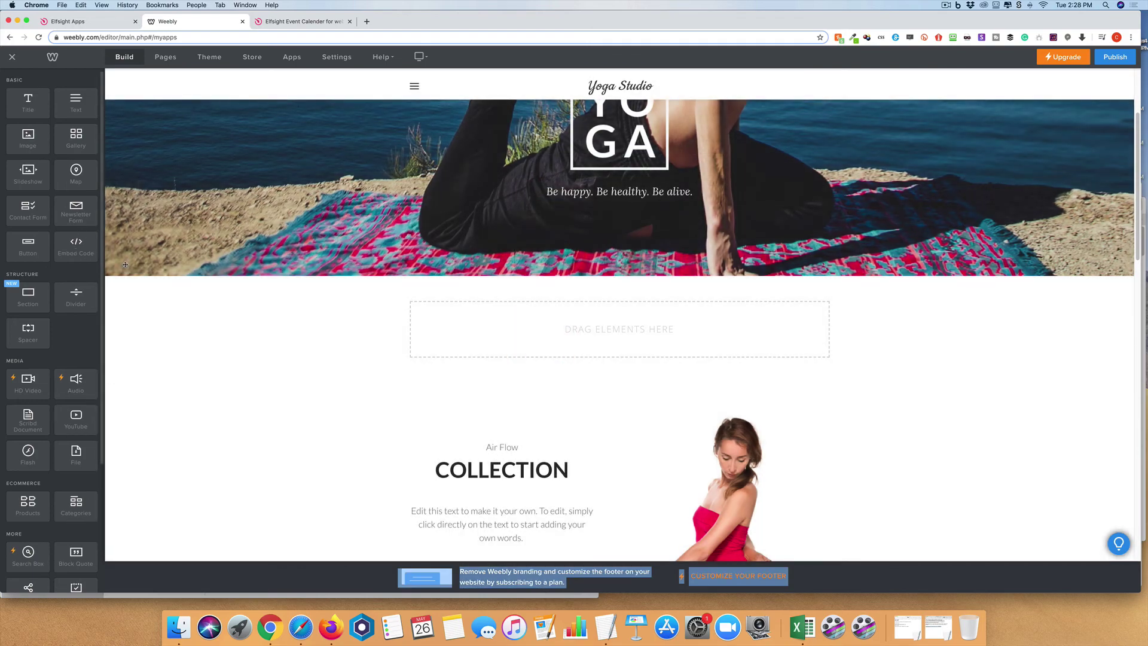
pyautogui.moveTo(125, 264); pyautogui.dragTo(605, 342)
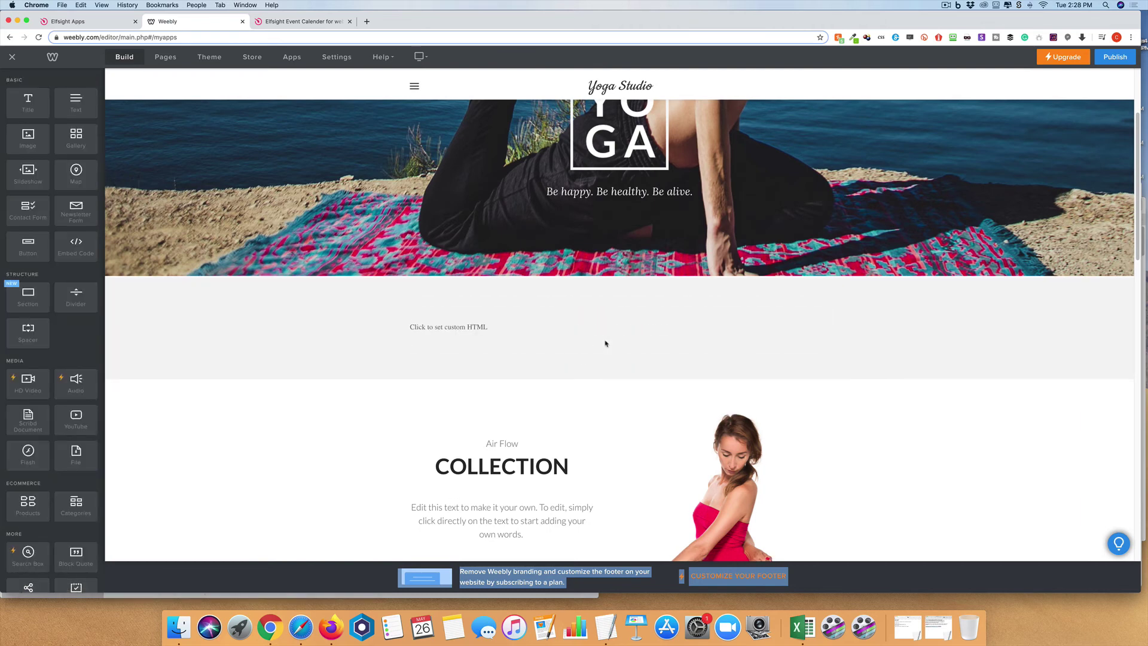
# Replace the placeholder custom HTML in the new section with the copied calendar widget code
pyautogui.click(463, 326)
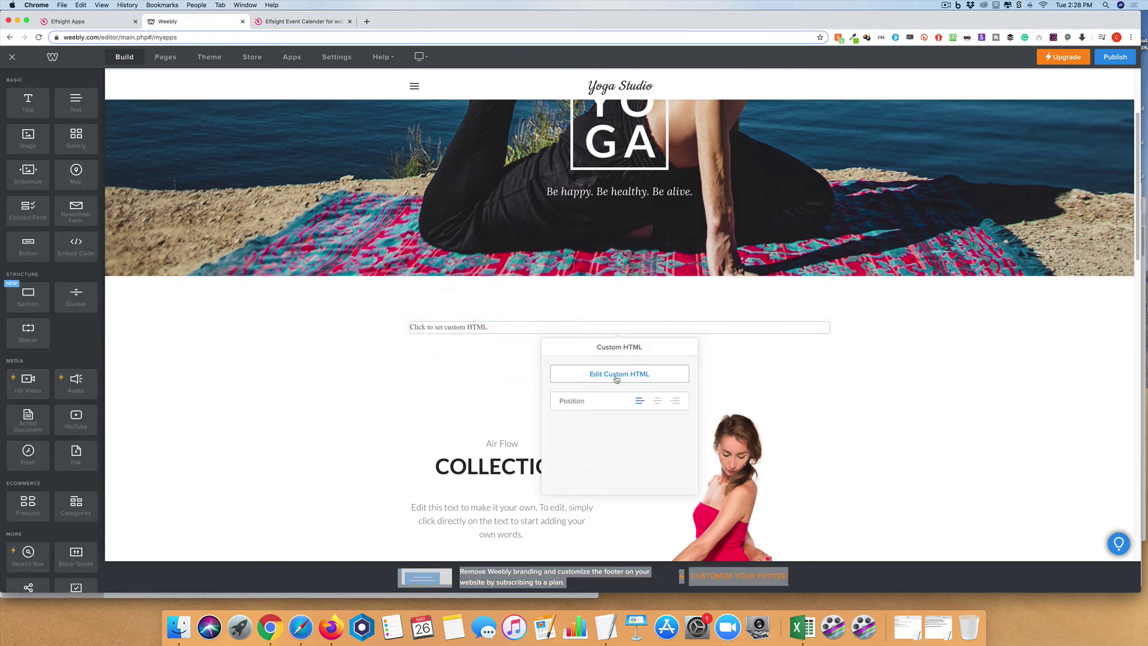
pyautogui.click(614, 375)
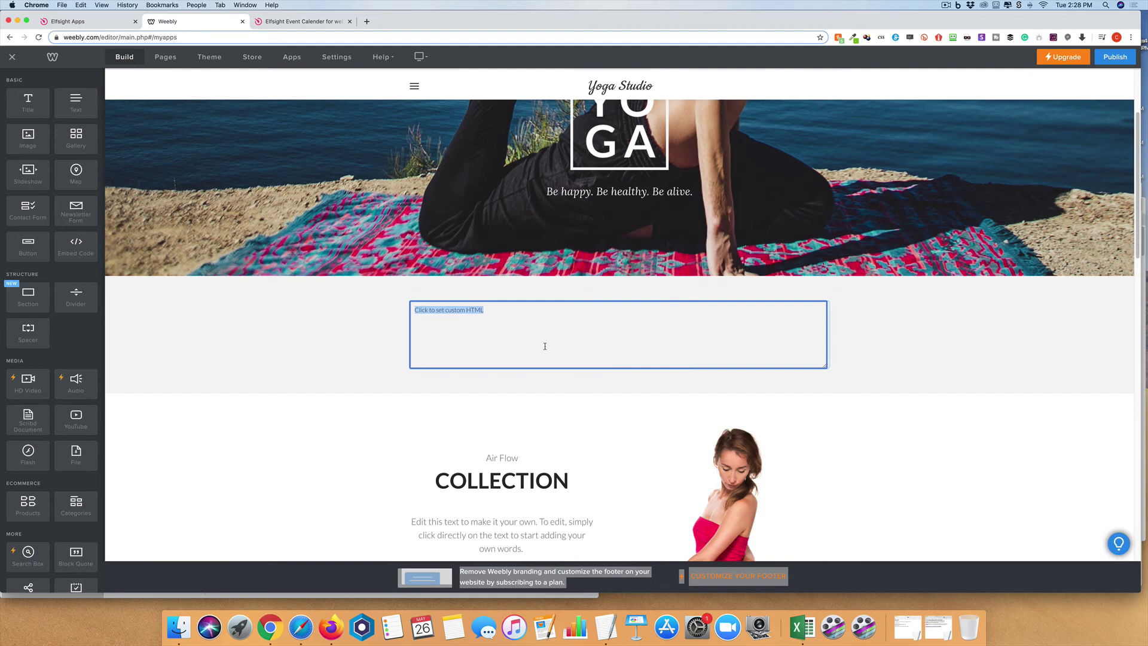
pyautogui.press('super+v')
pyautogui.click(907, 374)
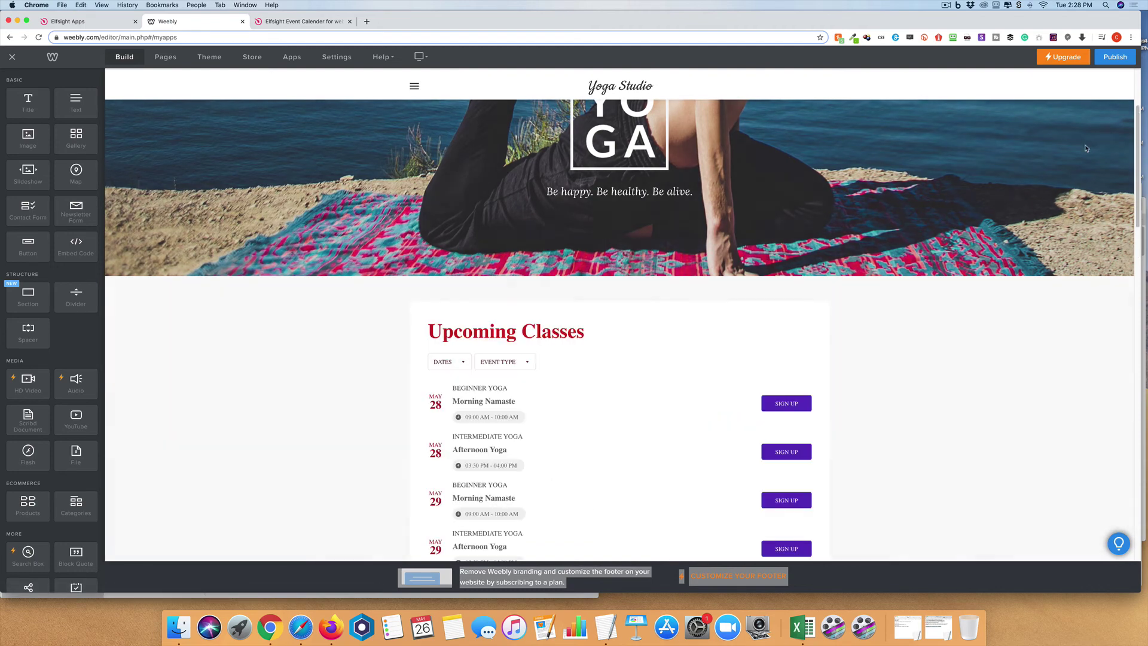
# Examine the embedded Upcoming Classes calendar on the page and in the mobile preview, from the first class through the last
pyautogui.scroll(-2, 746, 272)
pyautogui.scroll(-5, 746, 272)
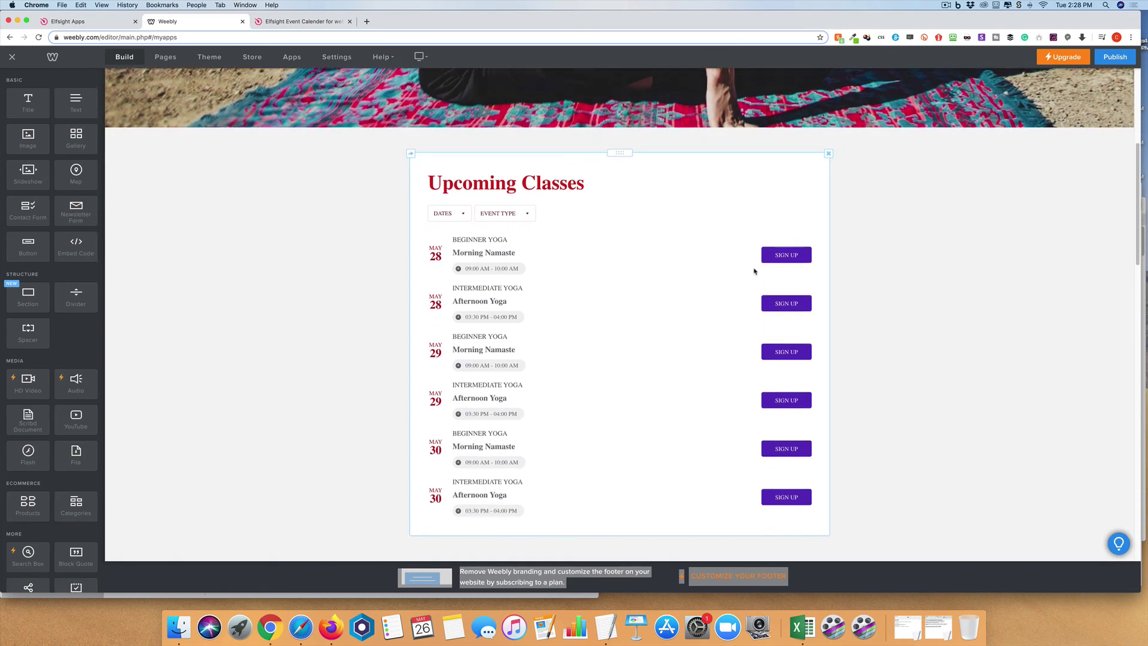
pyautogui.scroll(5, 754, 270)
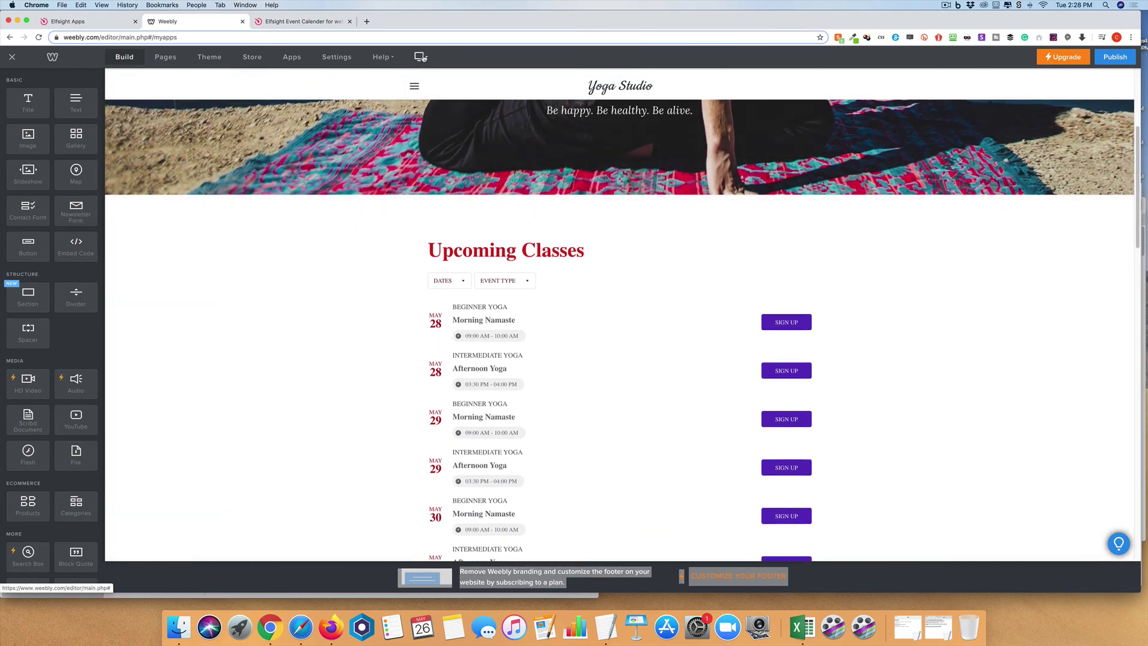
pyautogui.click(419, 57)
pyautogui.click(409, 92)
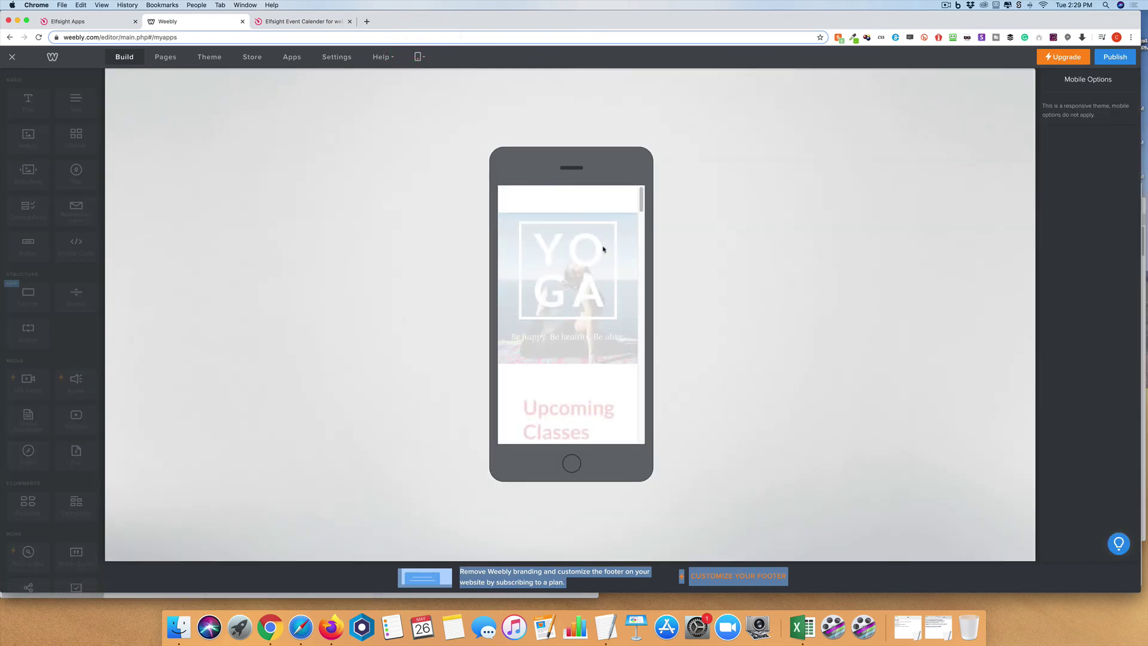
pyautogui.scroll(-5, 604, 246)
pyautogui.scroll(-10, 604, 250)
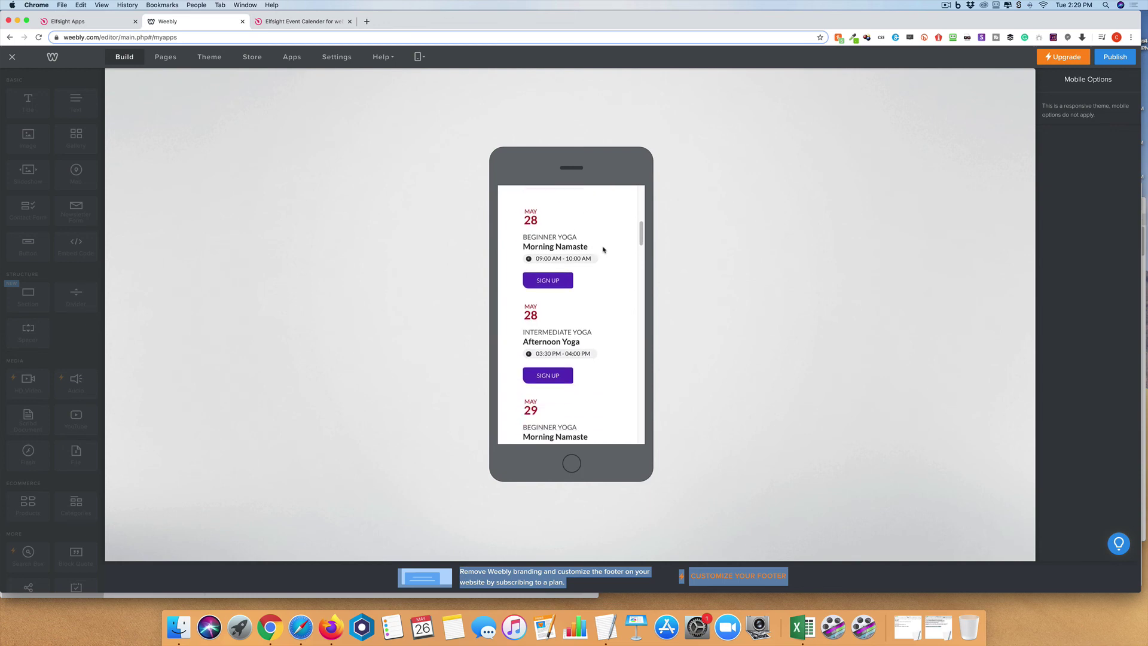
pyautogui.scroll(-5, 603, 250)
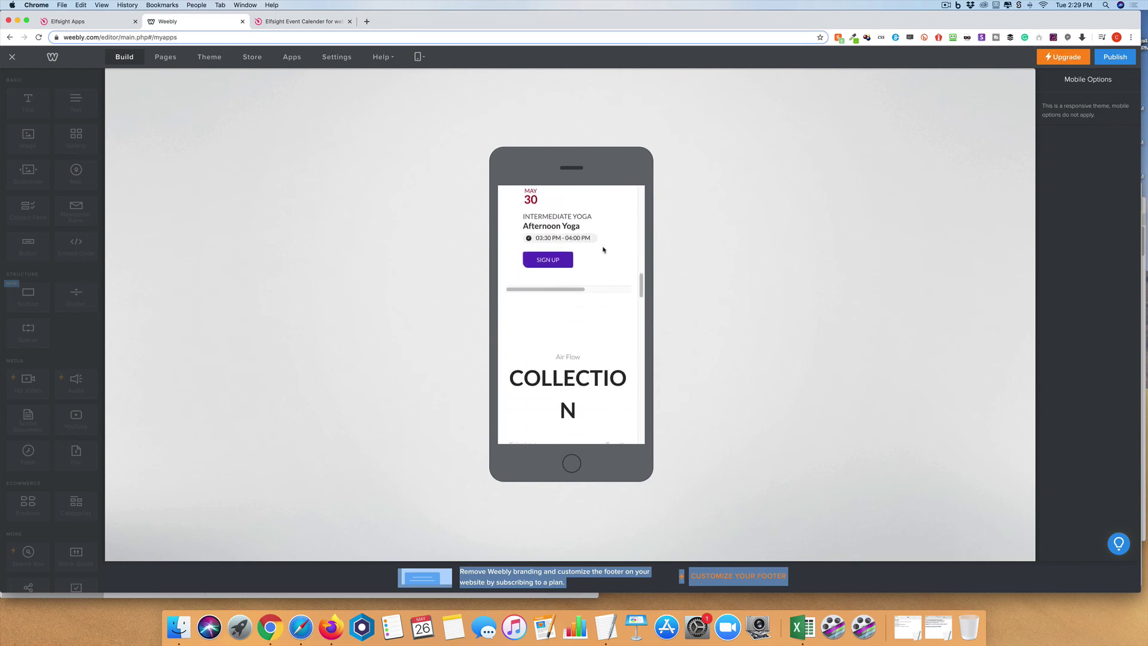
pyautogui.scroll(5, 604, 250)
pyautogui.scroll(-5, 602, 250)
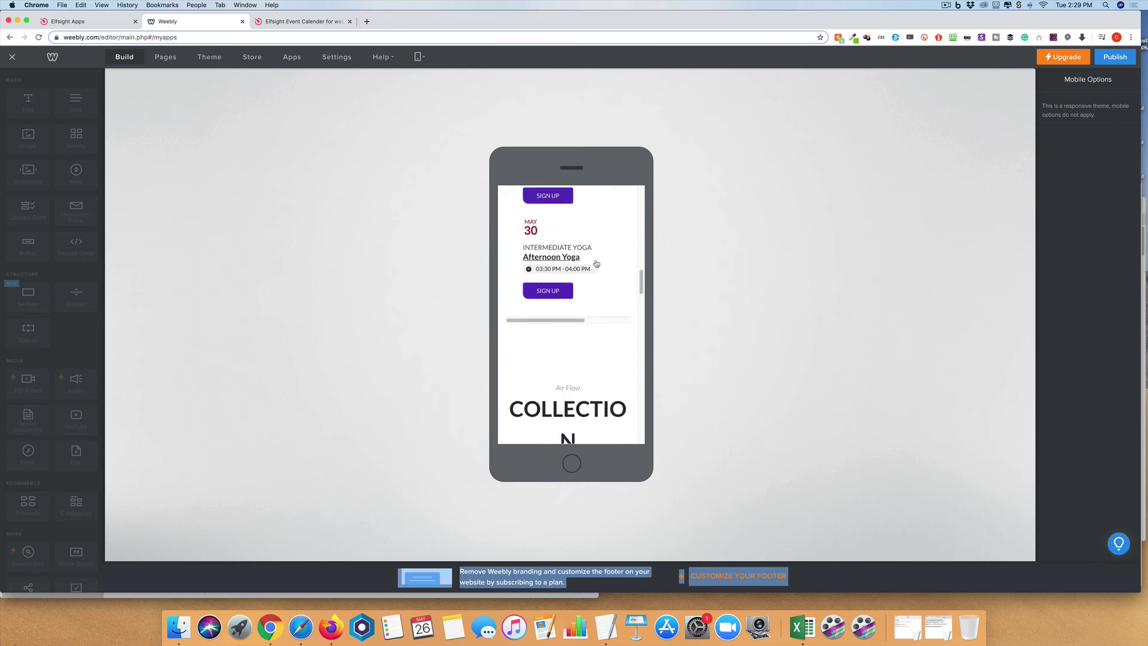
pyautogui.scroll(10, 598, 269)
pyautogui.scroll(5, 598, 269)
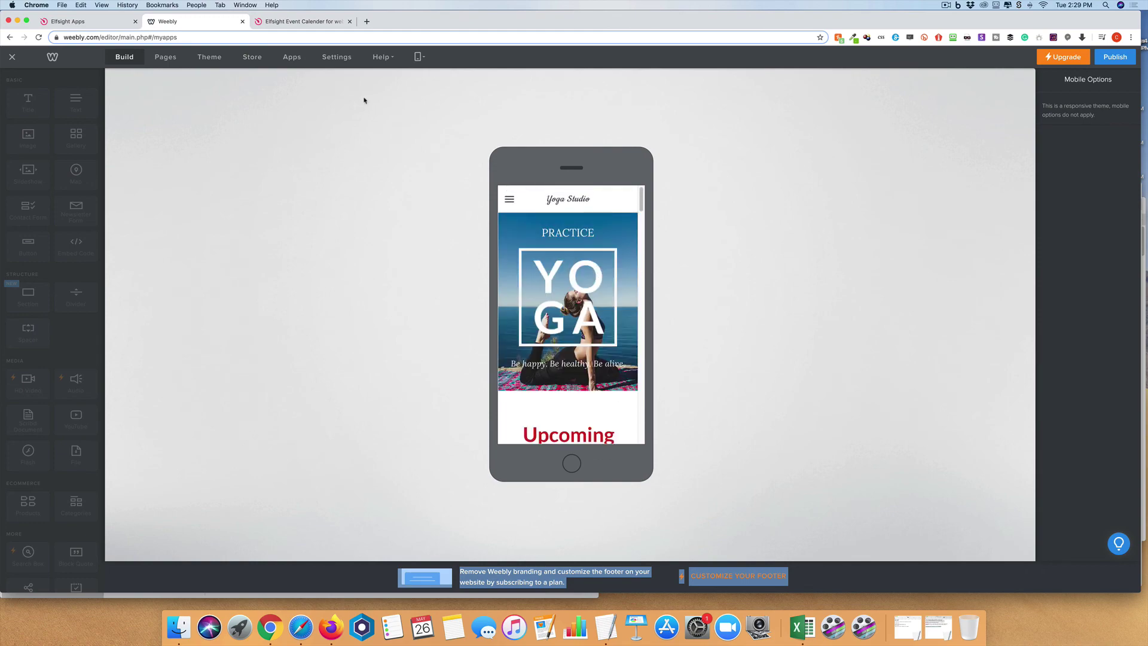
# Return the editor to the desktop view and look over the embedded class list down to the Collection block
pyautogui.click(419, 56)
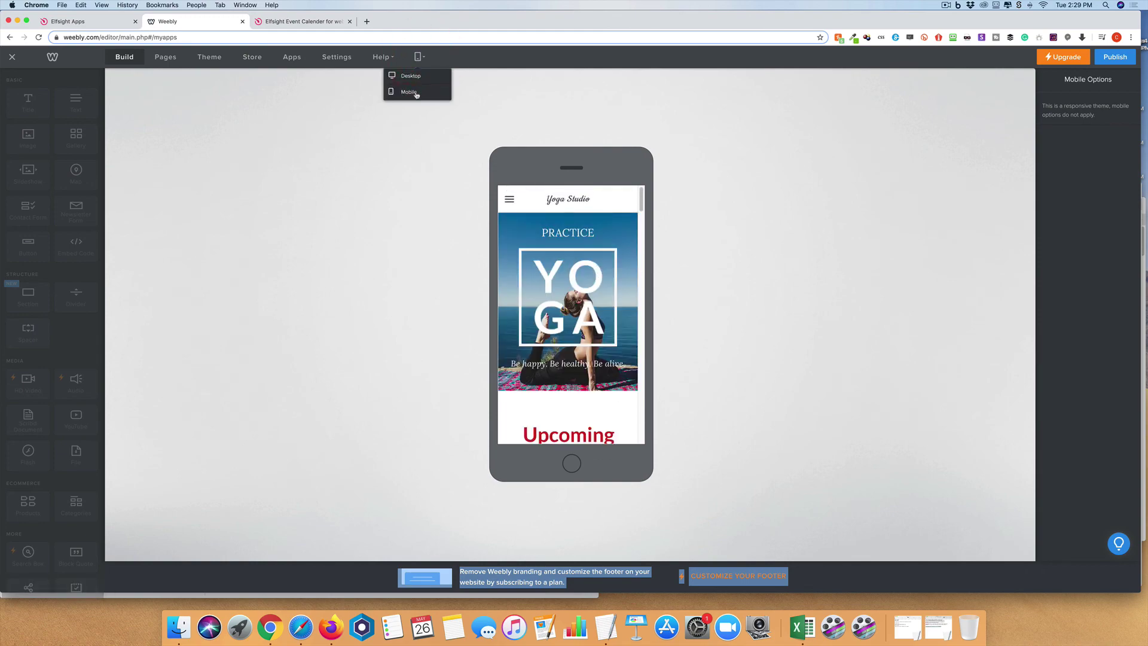
pyautogui.click(419, 82)
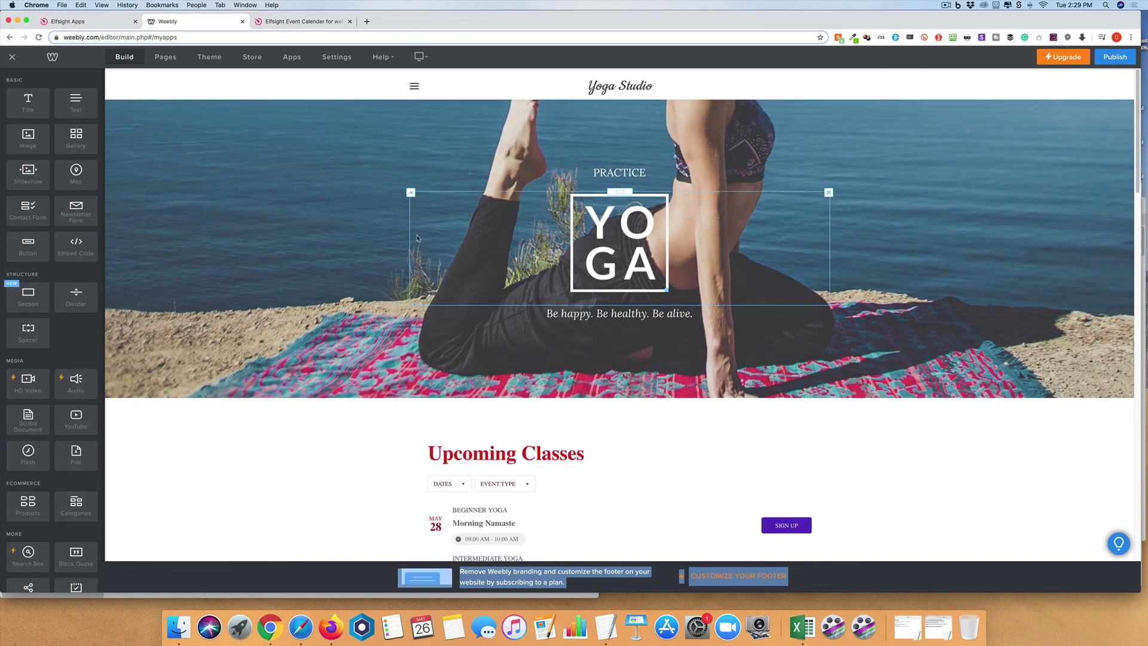
pyautogui.scroll(-10, 405, 252)
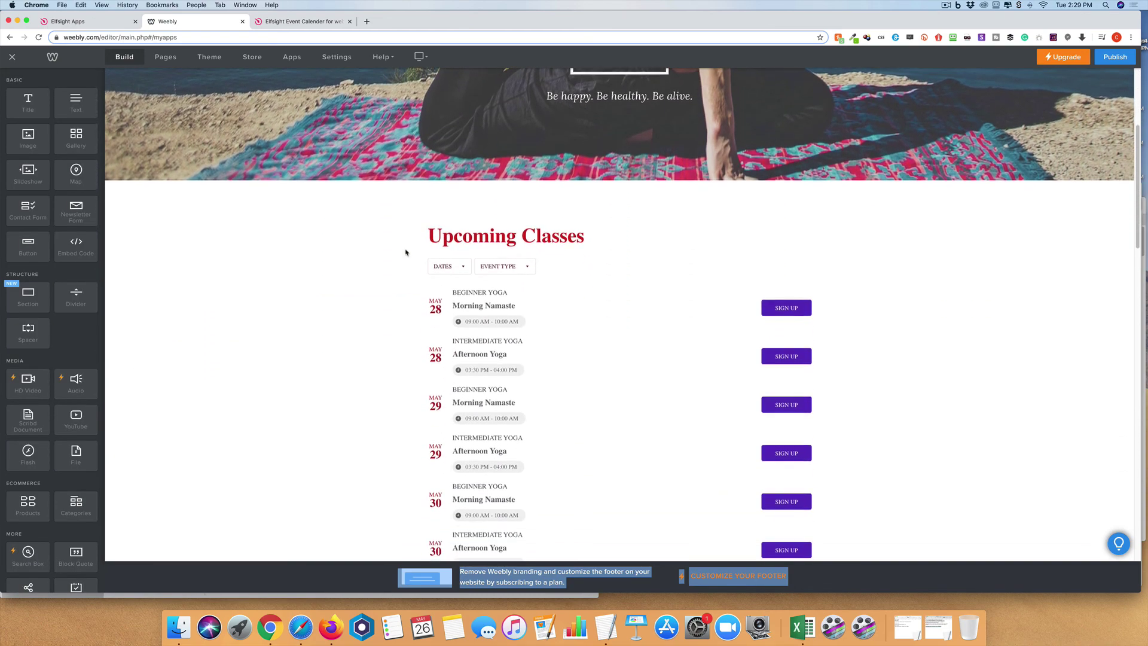
pyautogui.scroll(-4, 405, 252)
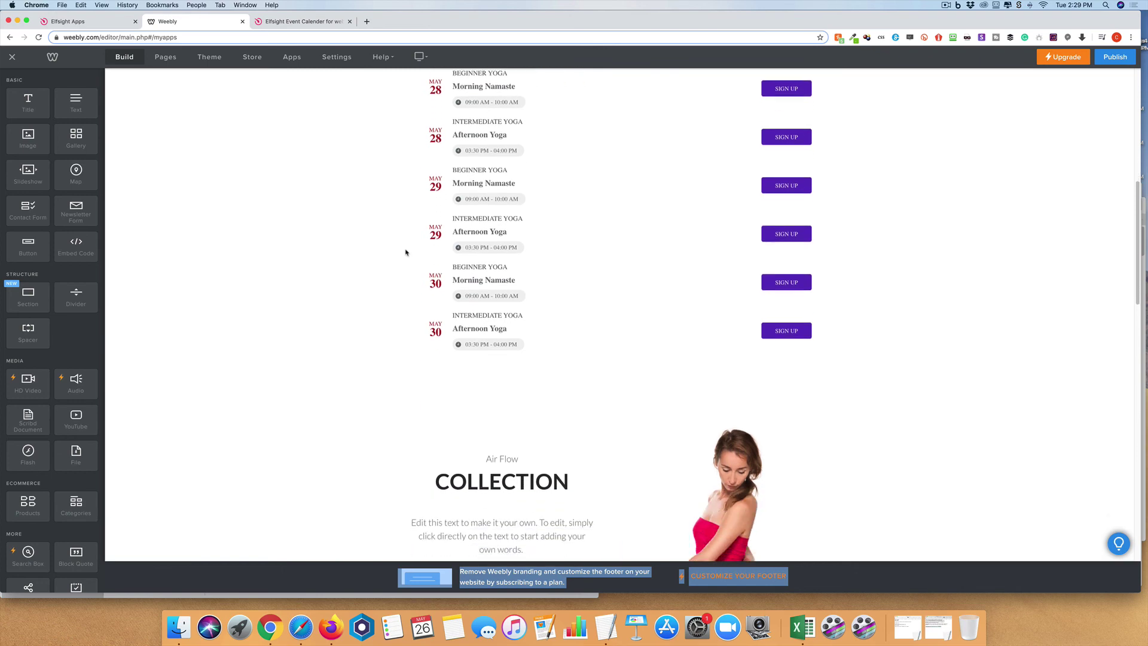